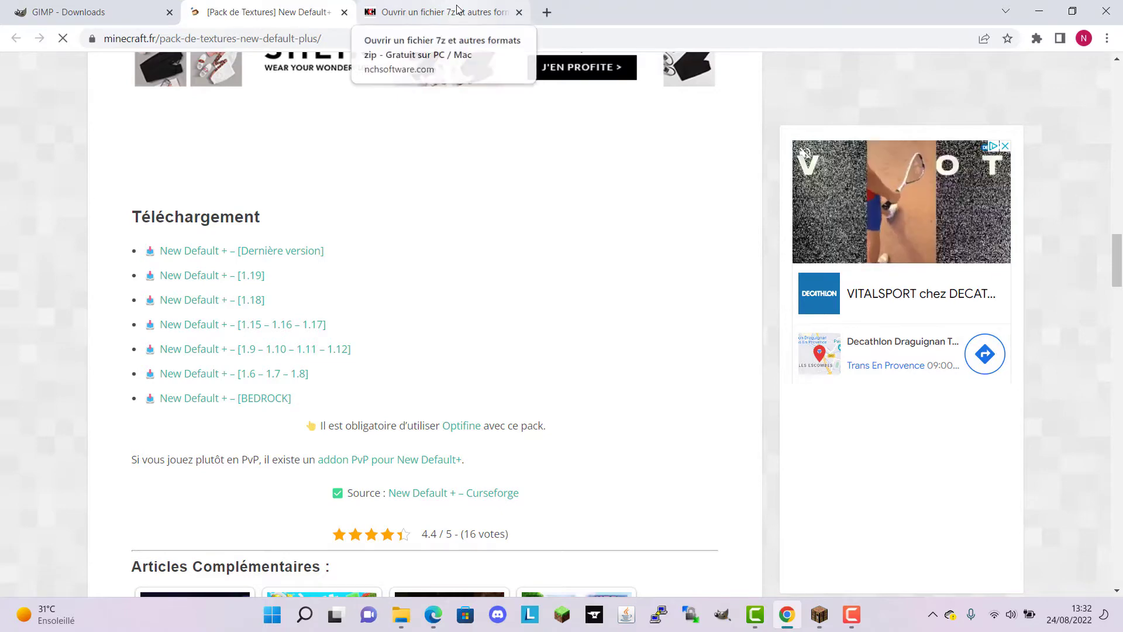
Step: Review the Express Zip page on the NCH Software site, from supported formats and features to system requirements, and minimize the browser
click(457, 10)
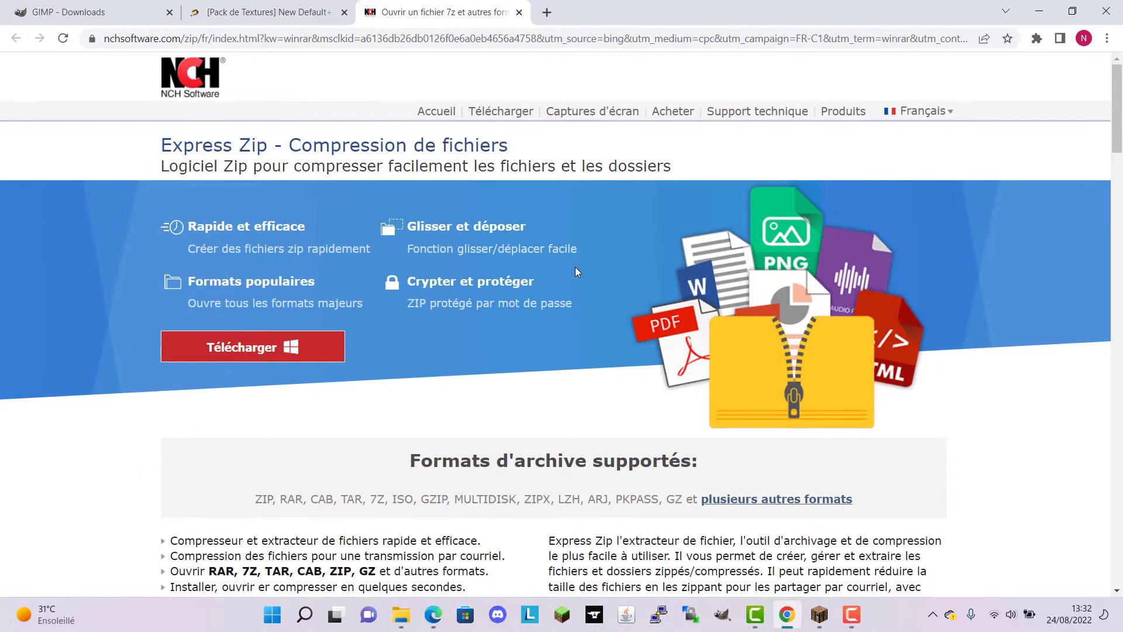
scroll(577, 264, down, 5)
scroll(440, 358, down, 2)
scroll(501, 335, up, 2)
scroll(502, 334, up, 3)
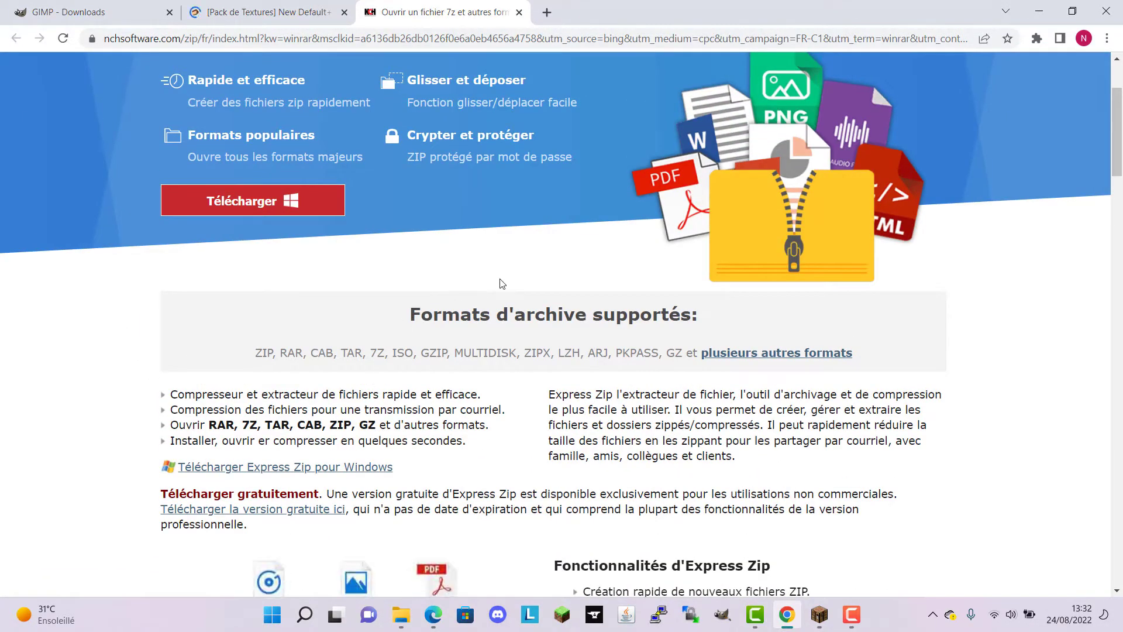
scroll(564, 283, down, 8)
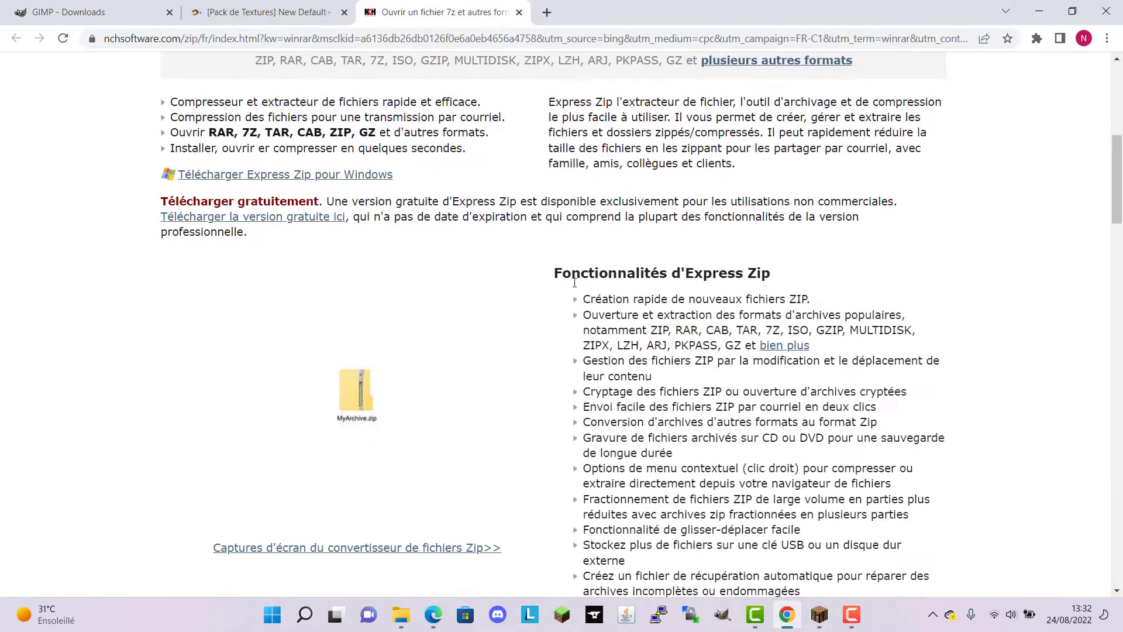
scroll(573, 286, down, 12)
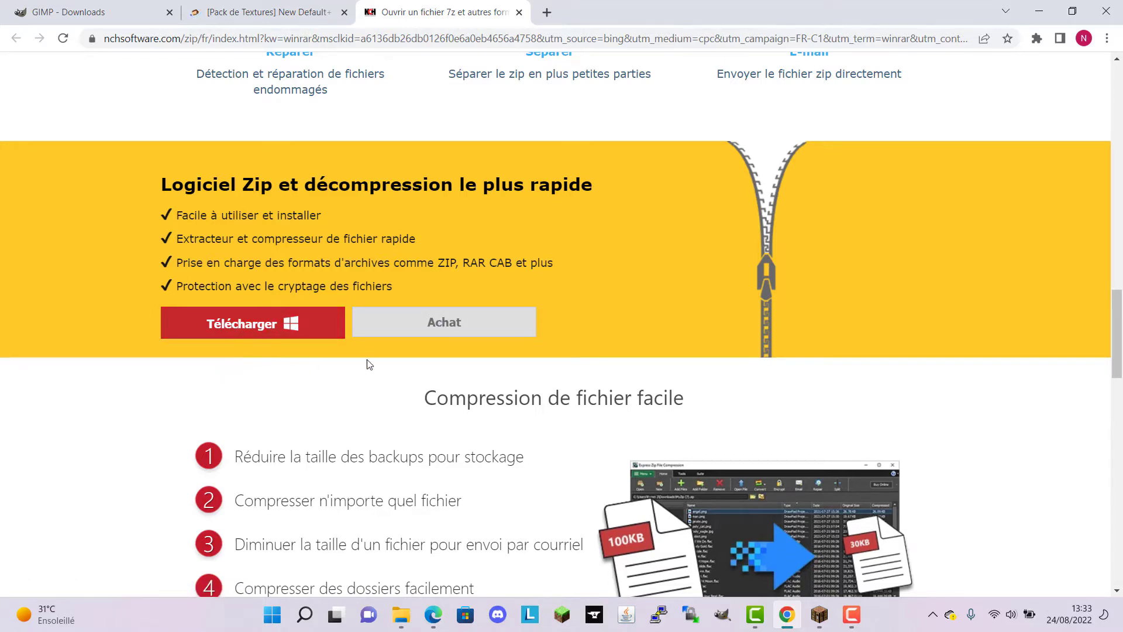
scroll(792, 234, down, 2)
scroll(766, 255, up, 1)
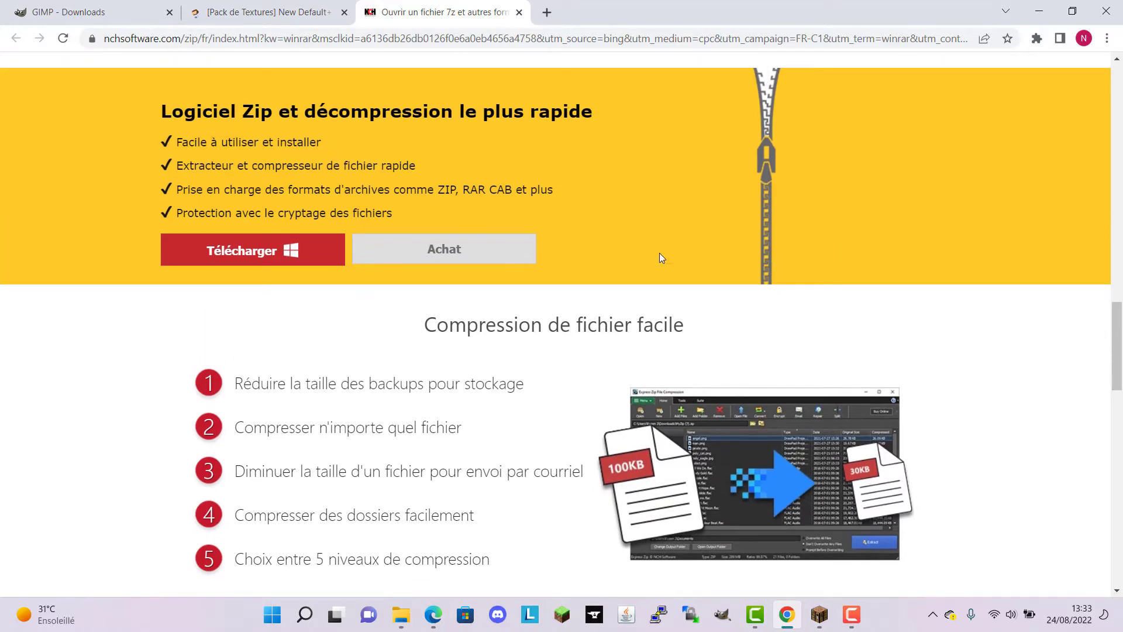
scroll(700, 318, down, 1)
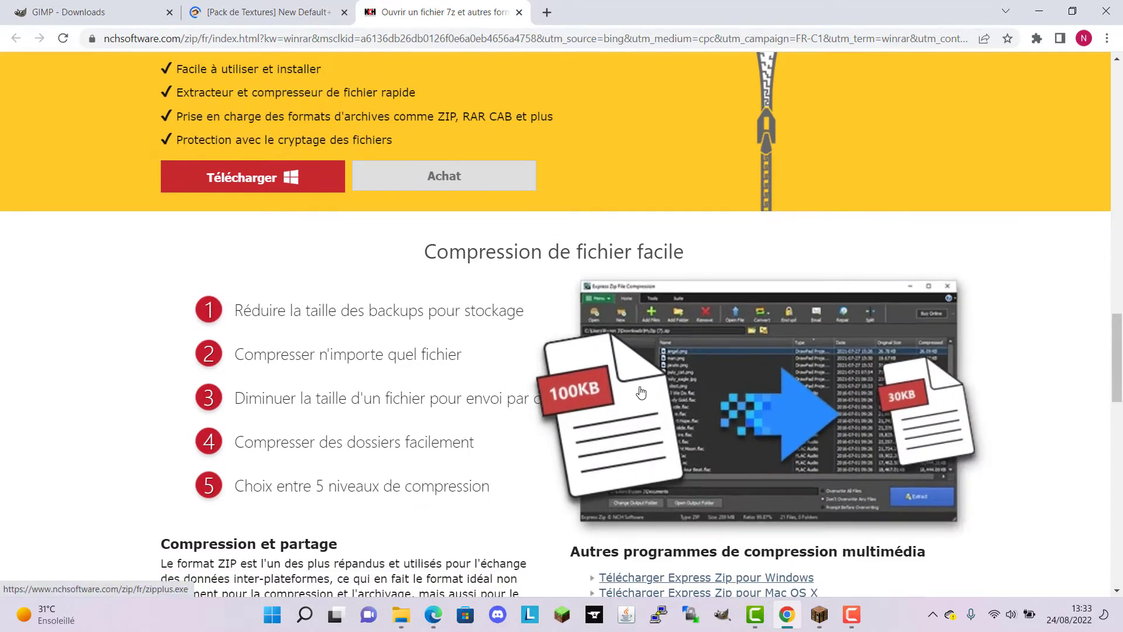
scroll(30, 356, down, 5)
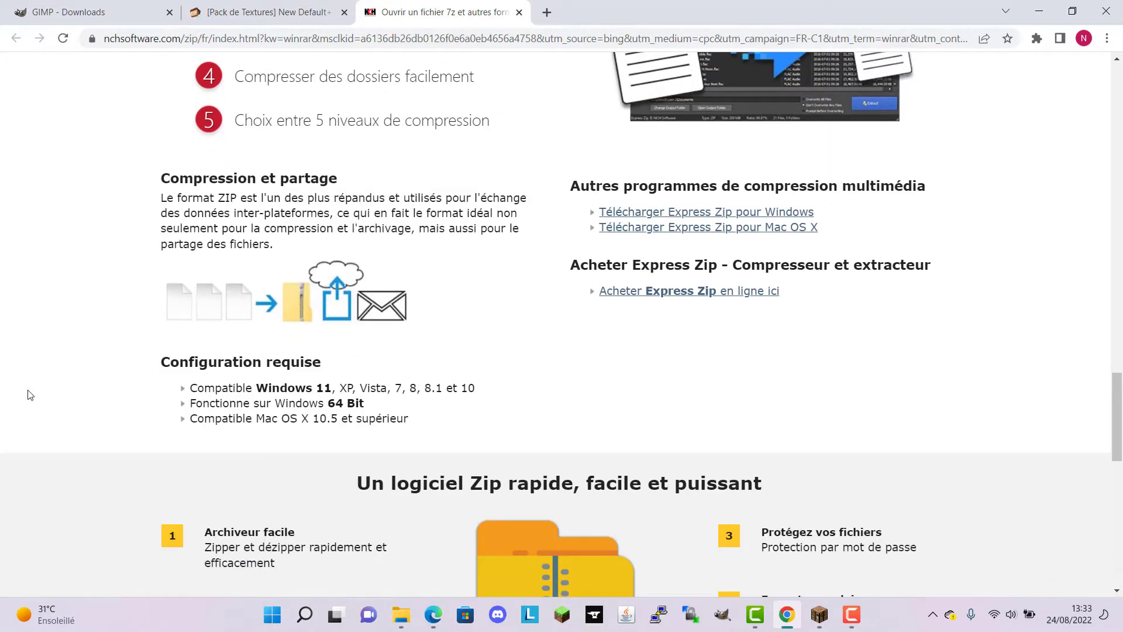
scroll(21, 411, up, 7)
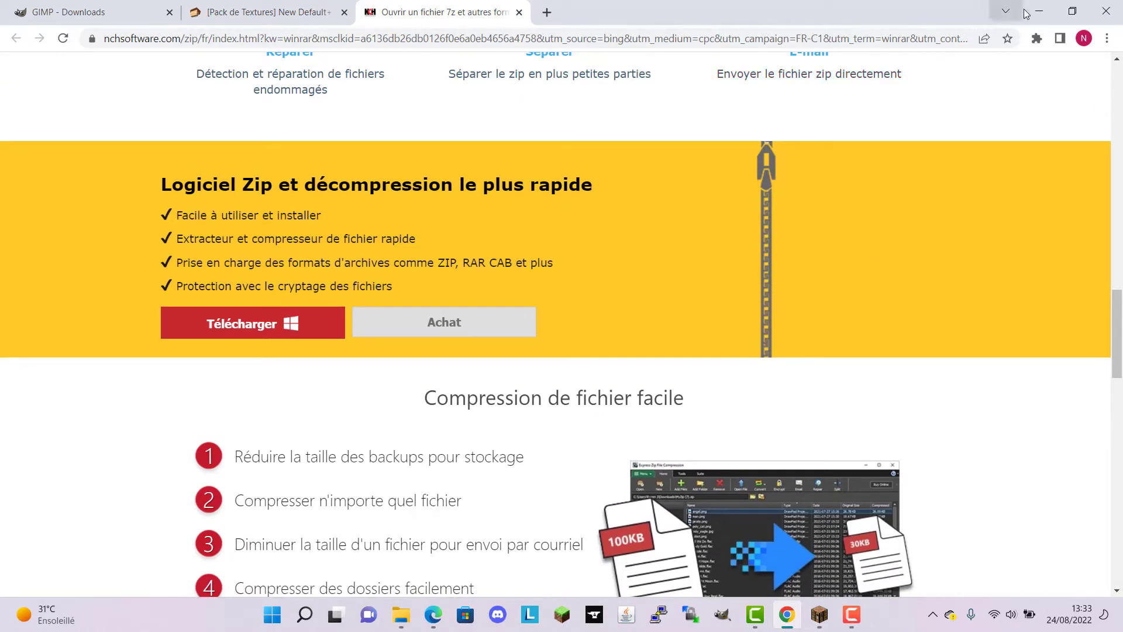
click(1036, 13)
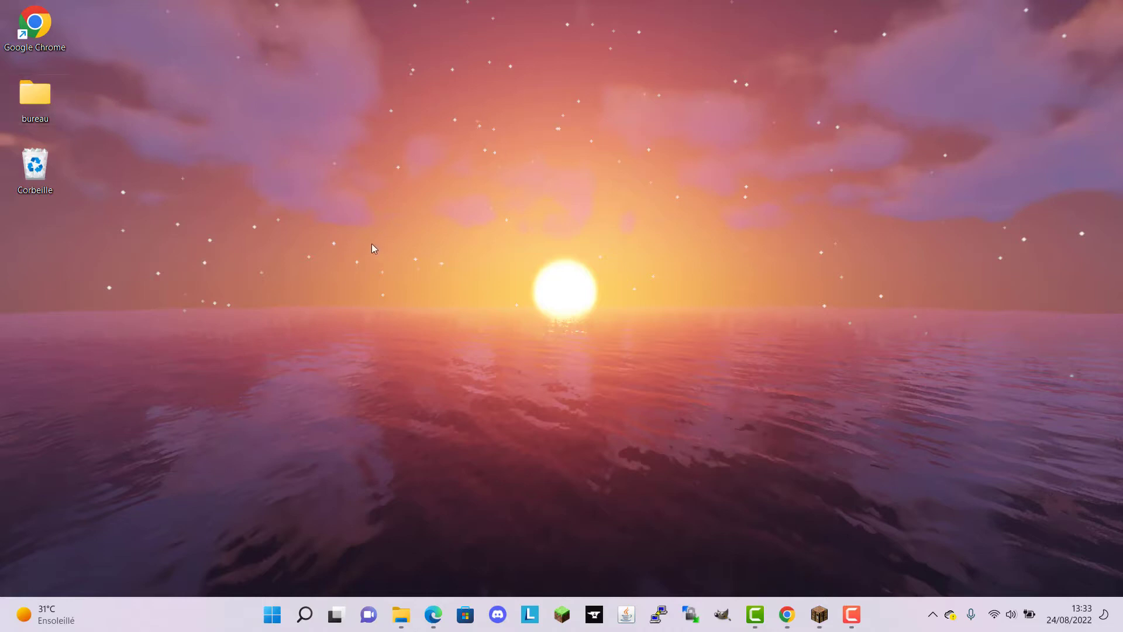
Step: Locate the WinRAR shortcut in the logiciel folder inside the desktop's bureau folder, and close the folder window
drag(348, 226, 450, 324)
double_click(40, 100)
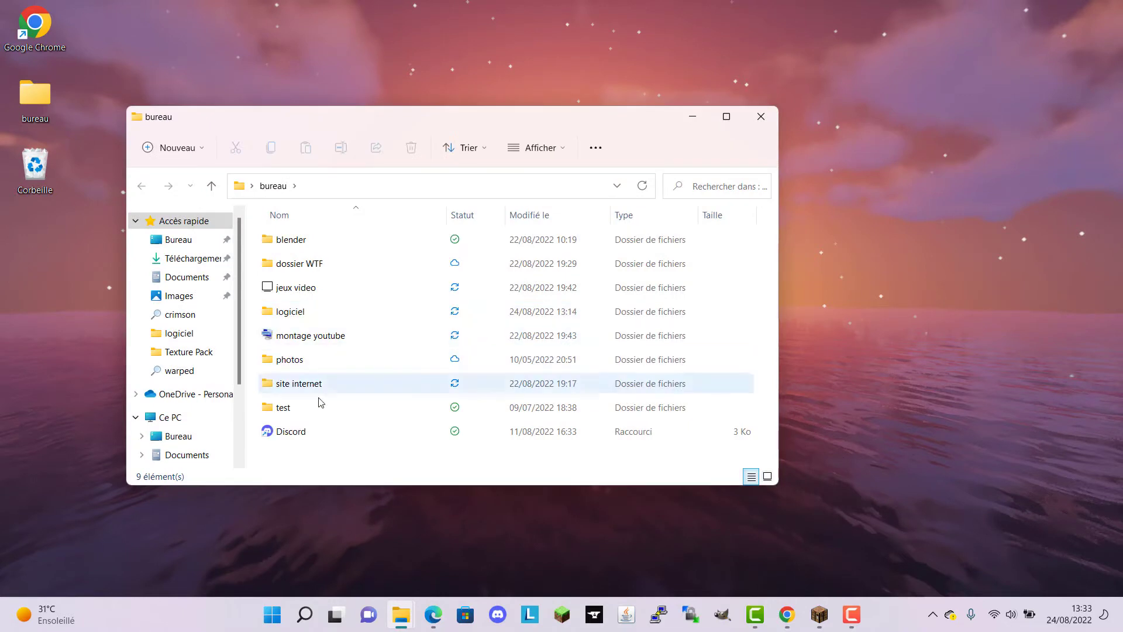
double_click(308, 313)
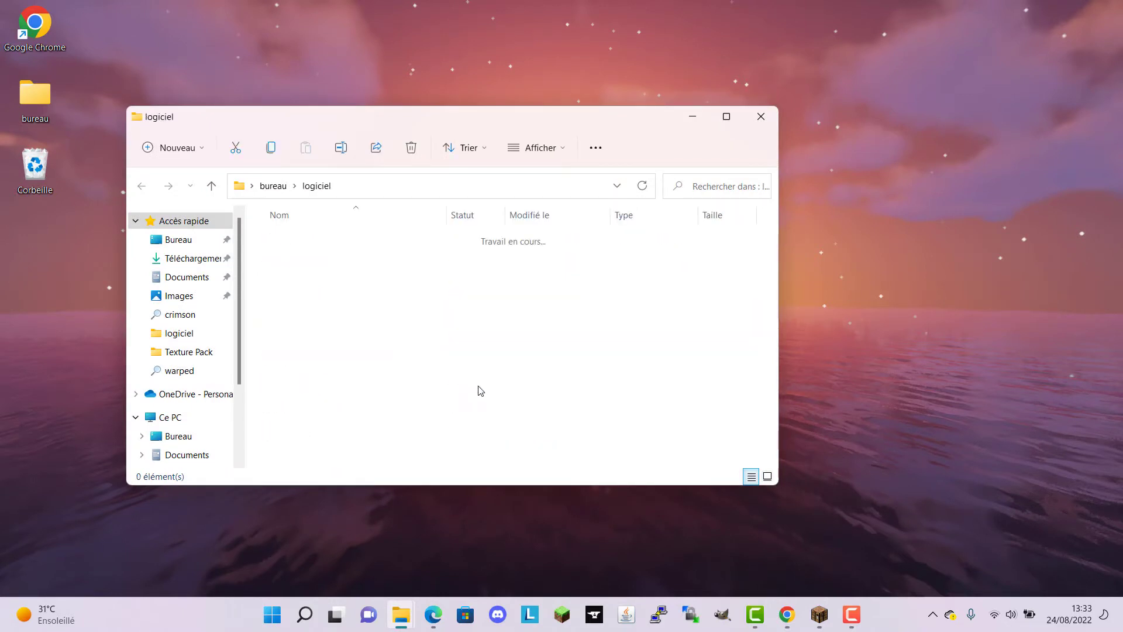
scroll(333, 368, down, 2)
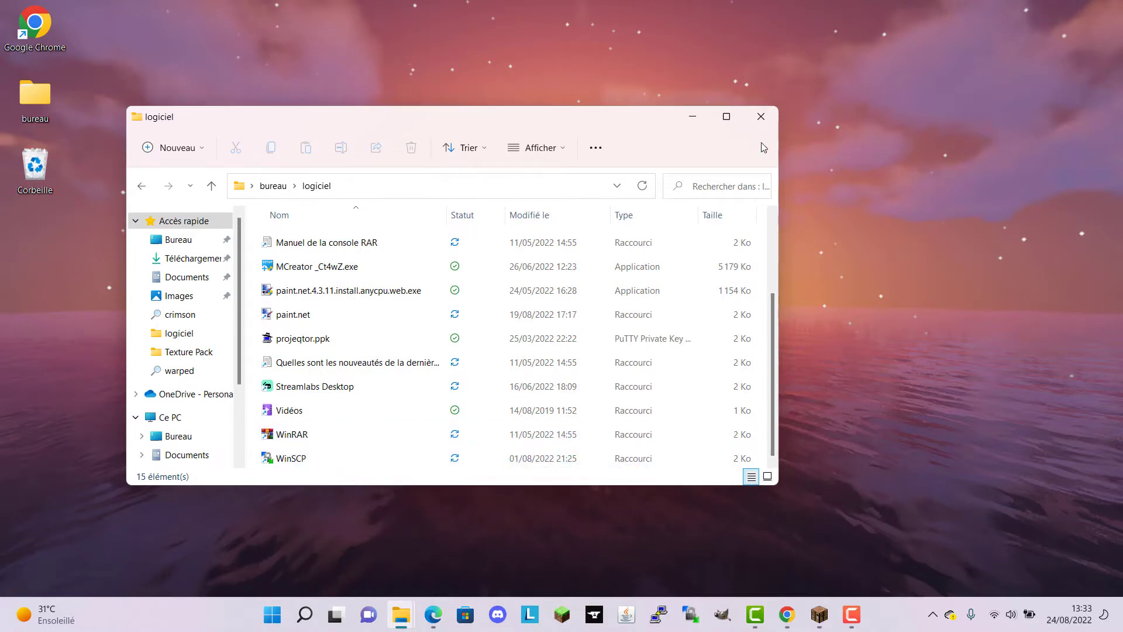
click(296, 443)
right_click(297, 443)
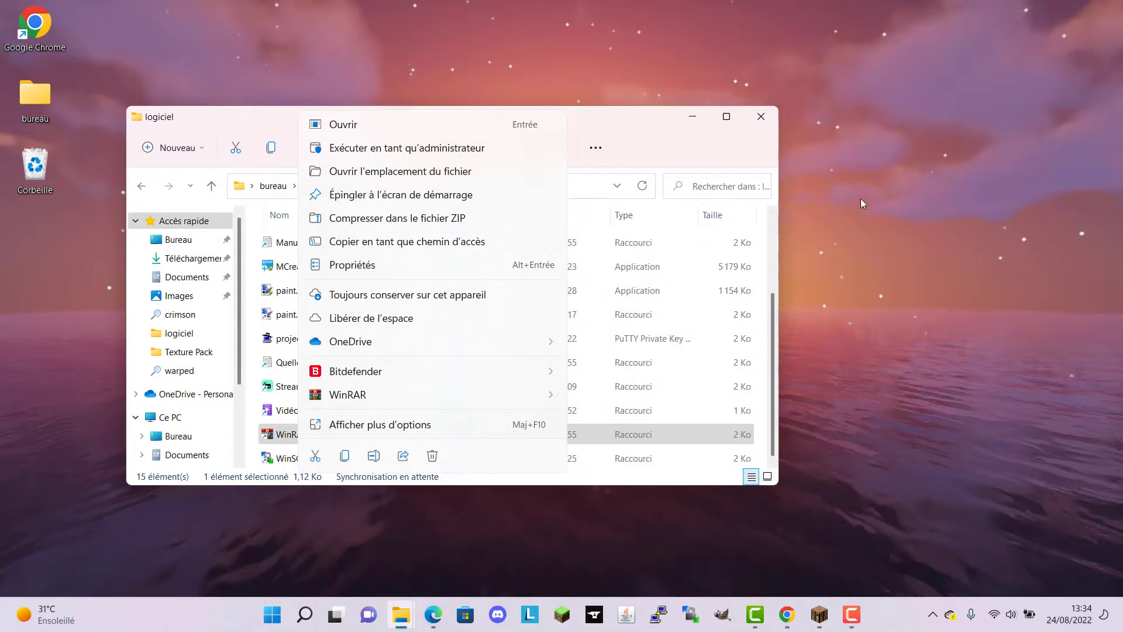
click(715, 141)
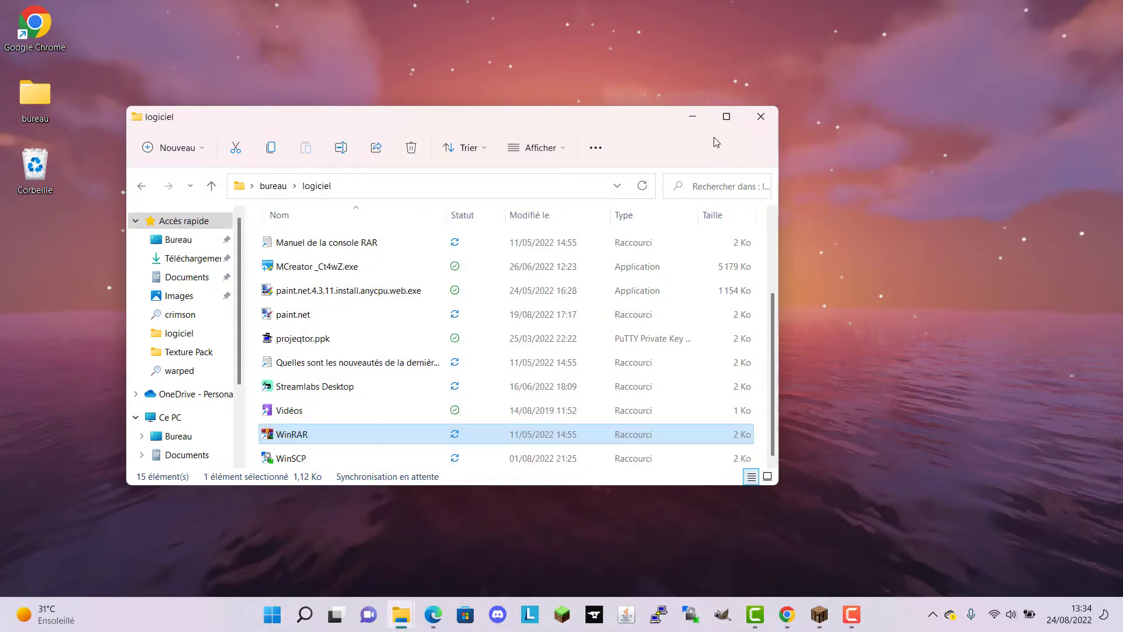
click(762, 118)
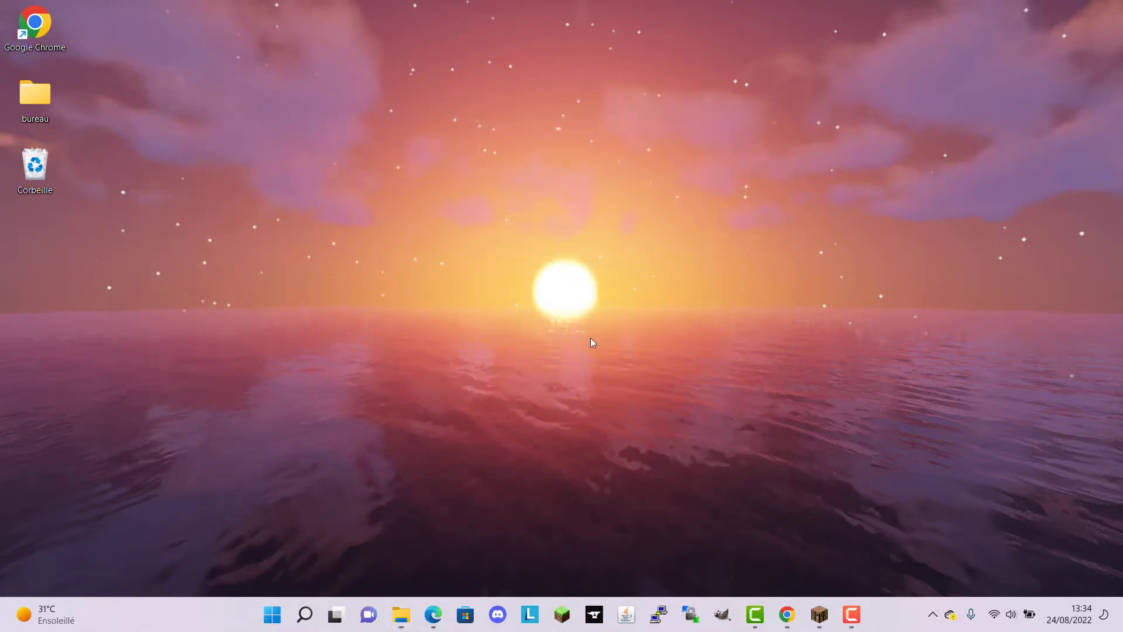
Step: Open the Natbar Pack 1.19.2 folder inside Texture Pack in File Explorer
drag(353, 112, 536, 403)
click(409, 622)
click(169, 134)
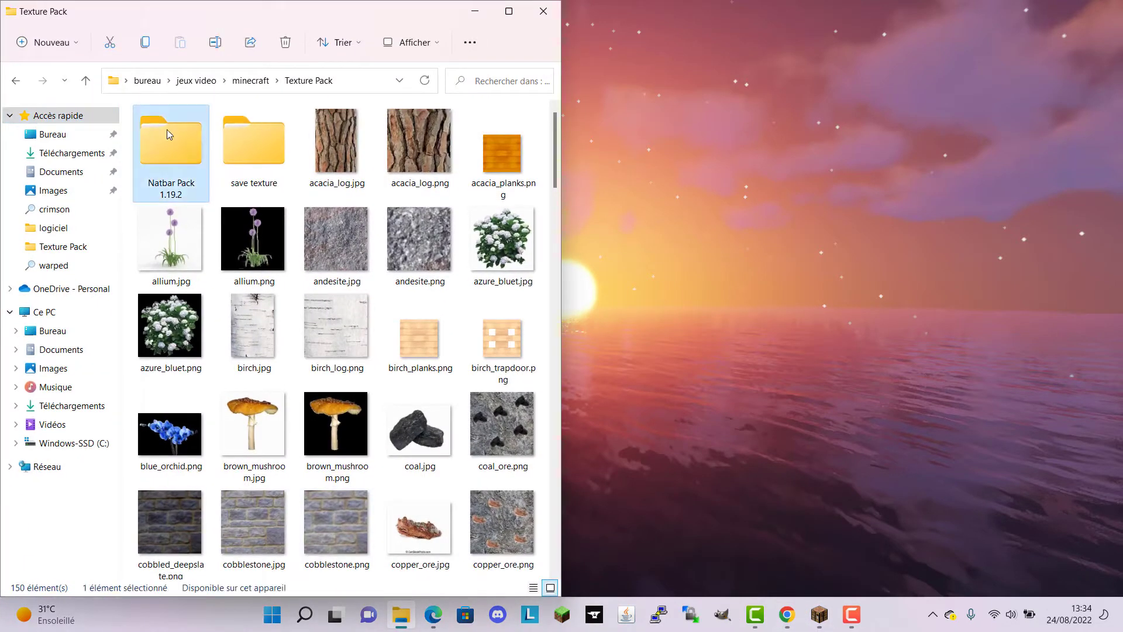
double_click(169, 134)
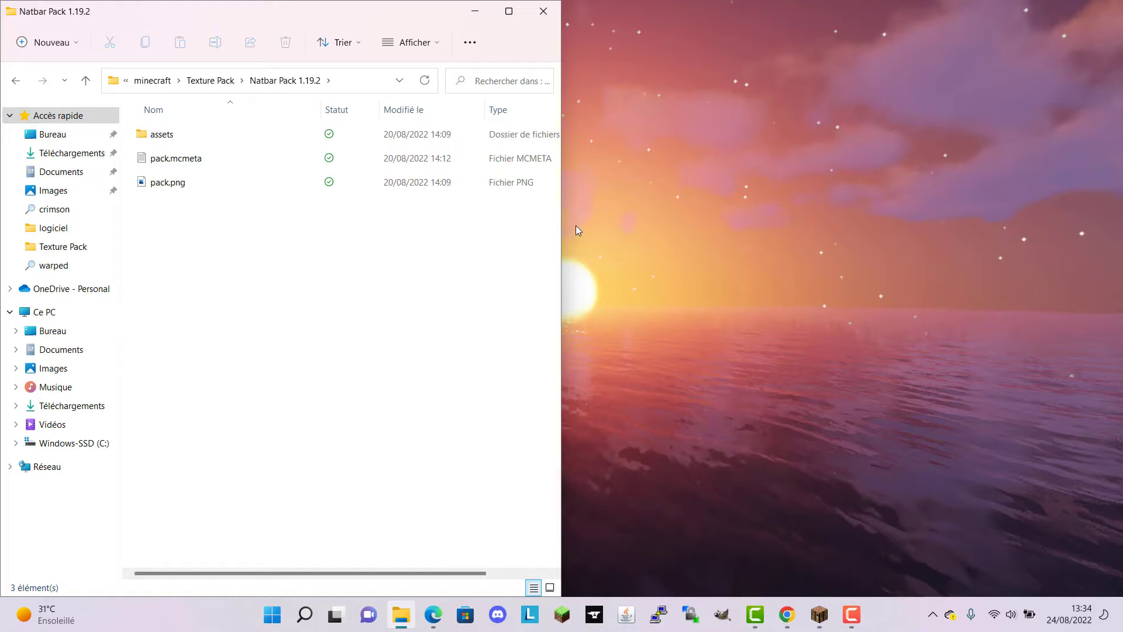
drag(228, 274, 270, 250)
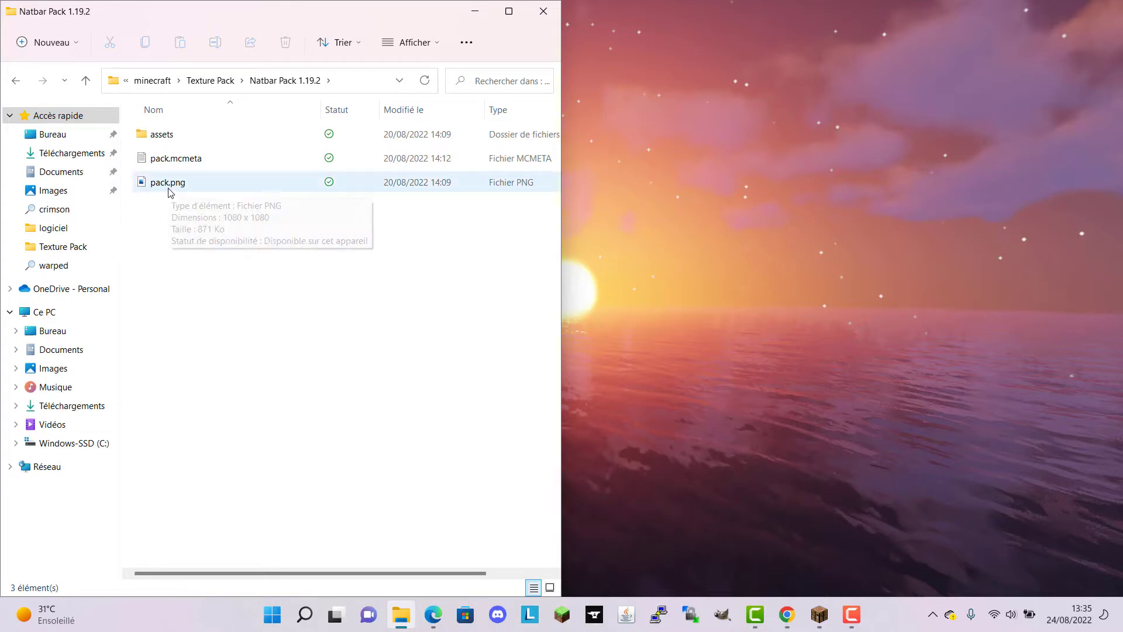
Step: View pack.png, compare it with the Natbar Pack 1.19.2 icon in Minecraft's resource pack selection, and minimize the game
double_click(208, 188)
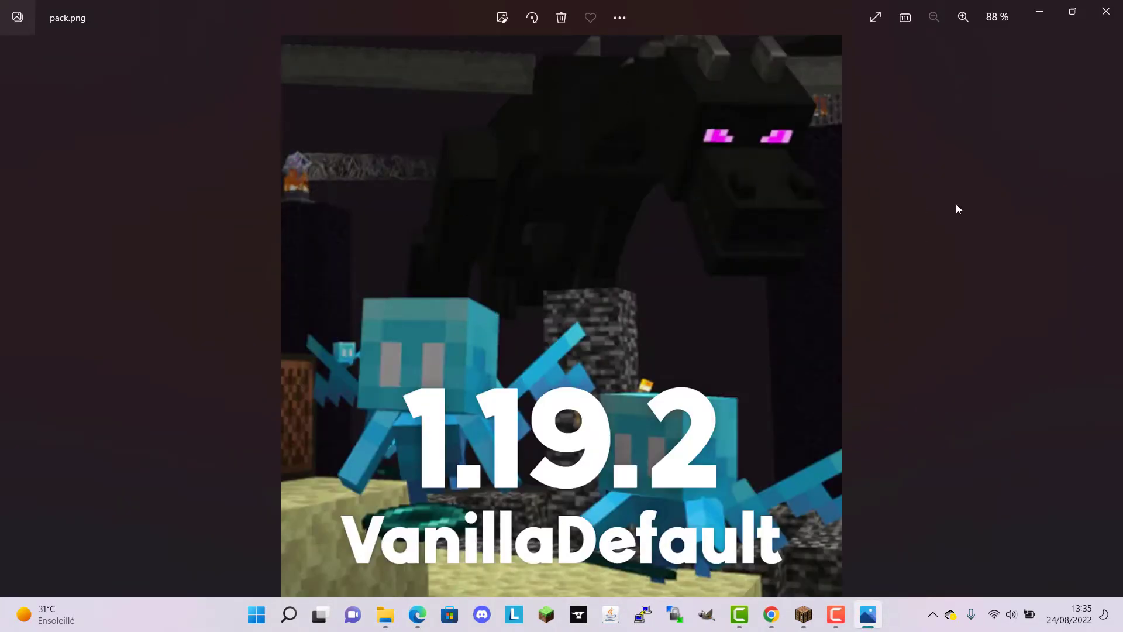
click(1105, 11)
click(818, 614)
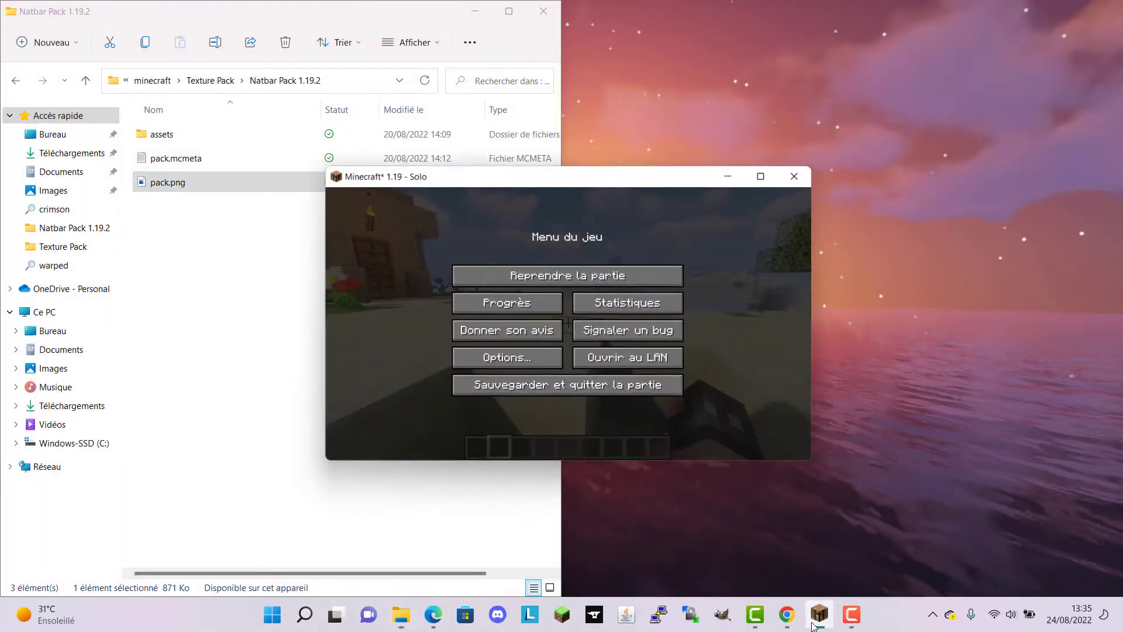
click(497, 355)
click(459, 368)
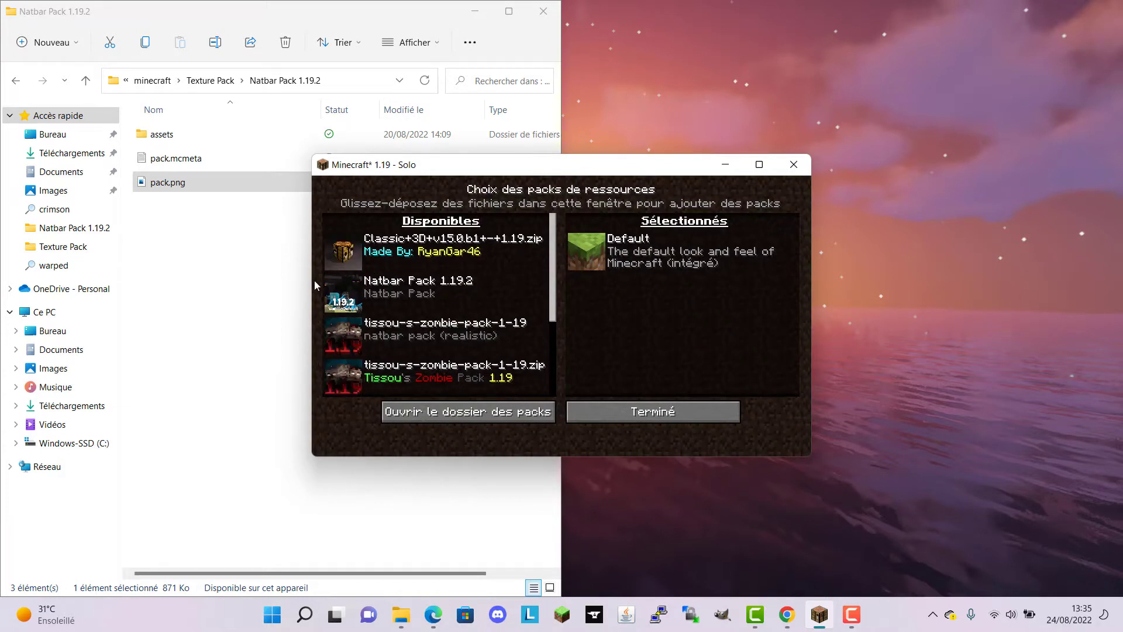
mouse_move(341, 289)
click(725, 165)
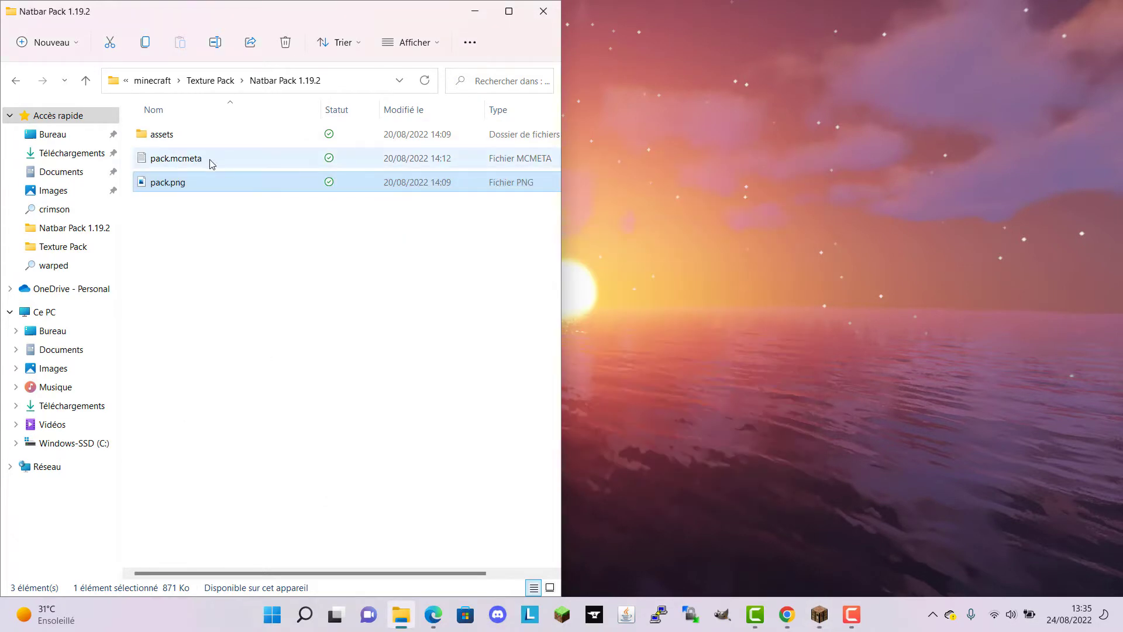
Step: Open pack.mcmeta in Notepad, check its available Open with applications, and place the editor beside the file list
click(212, 164)
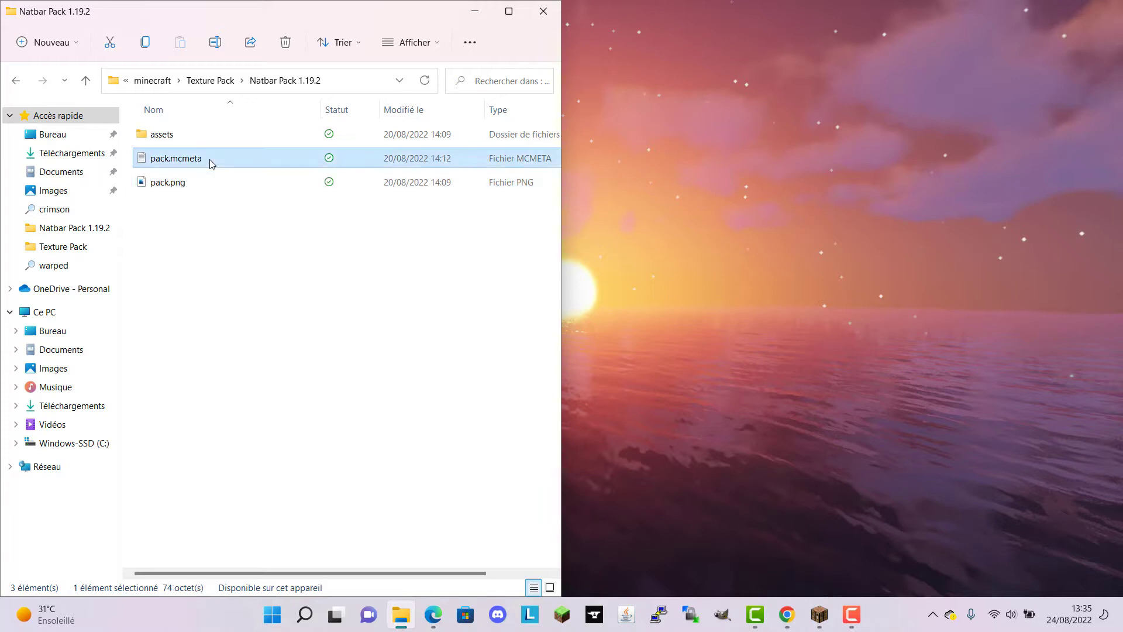
double_click(211, 165)
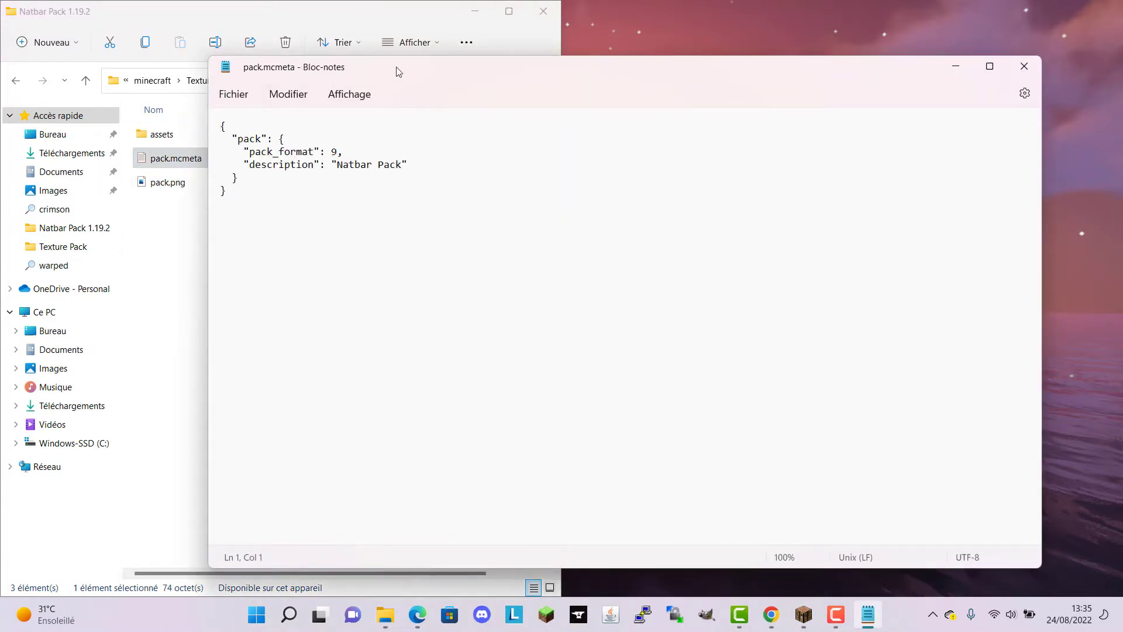
drag(396, 74, 573, 97)
click(281, 154)
right_click(281, 154)
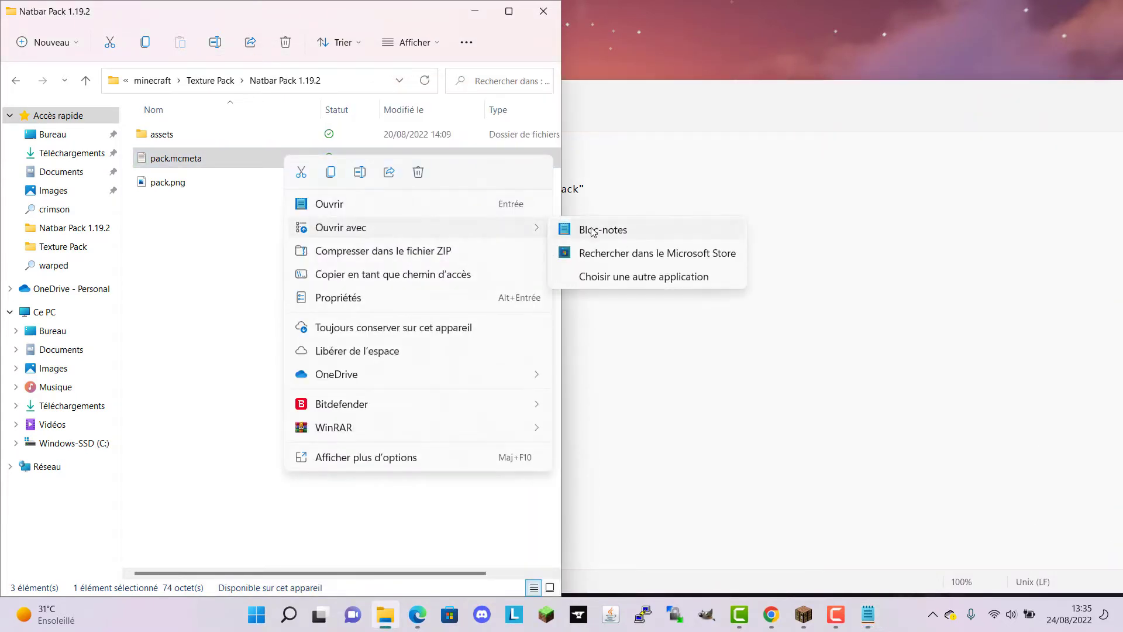
click(903, 270)
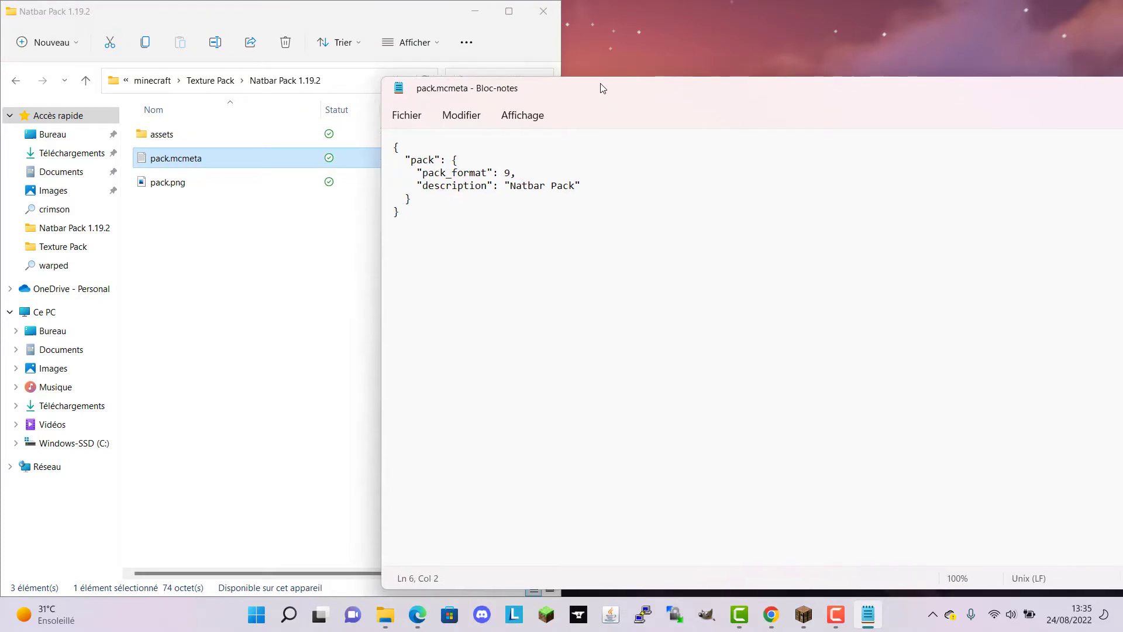
drag(601, 90, 485, 51)
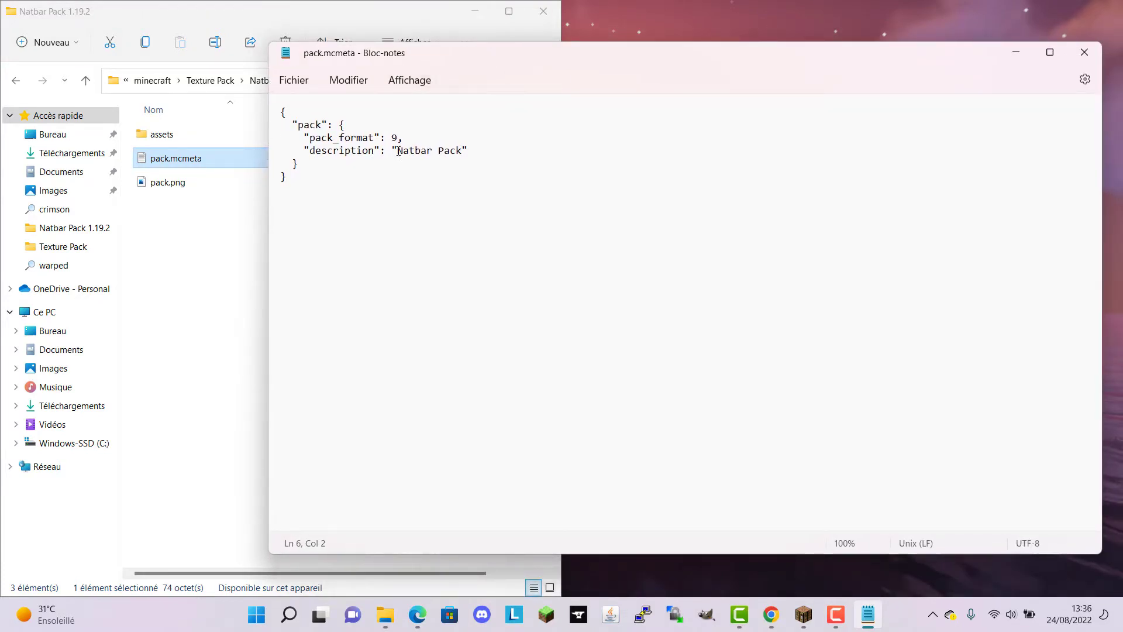
Step: Compare the description value in pack.mcmeta with the text under Natbar Pack 1.19.2 in Minecraft, and close the file
drag(398, 152, 463, 147)
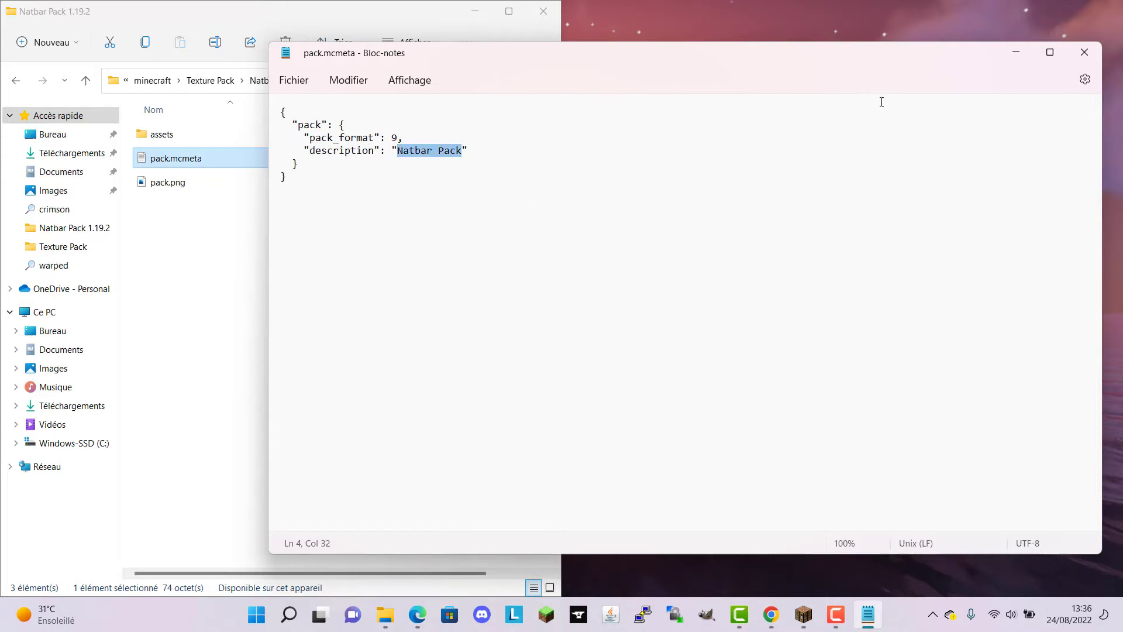
click(810, 608)
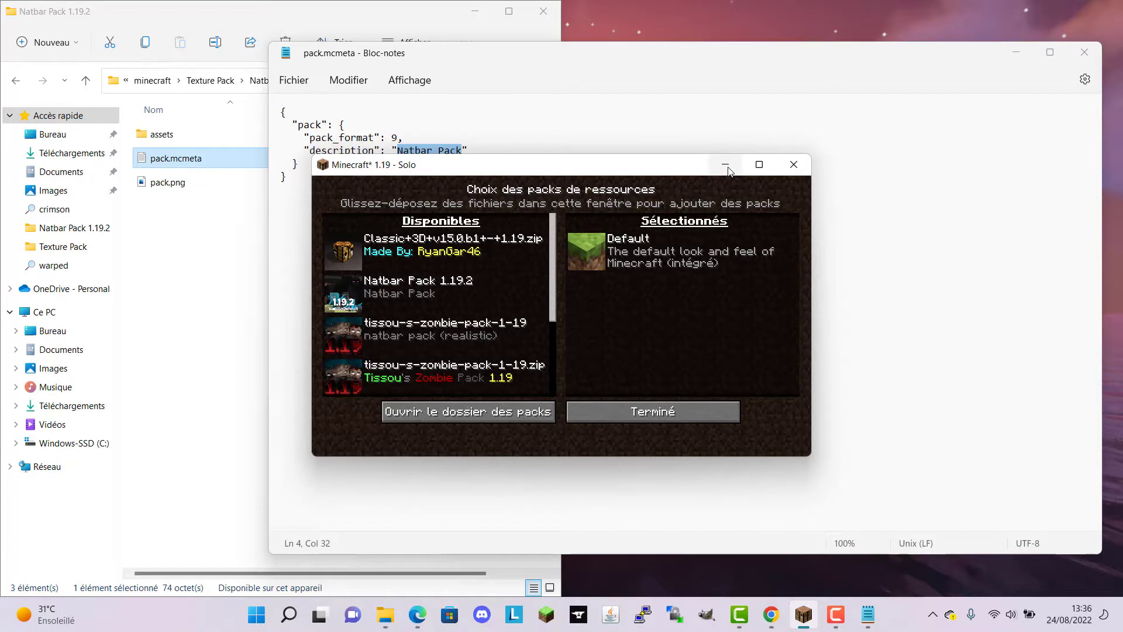
mouse_move(368, 293)
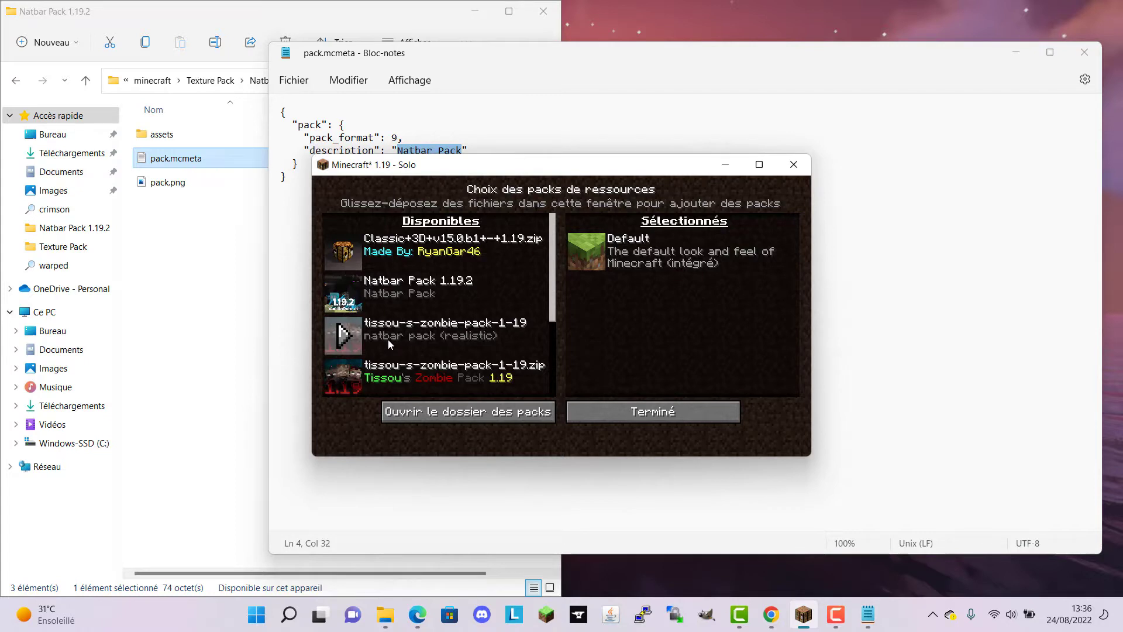
click(732, 167)
click(521, 188)
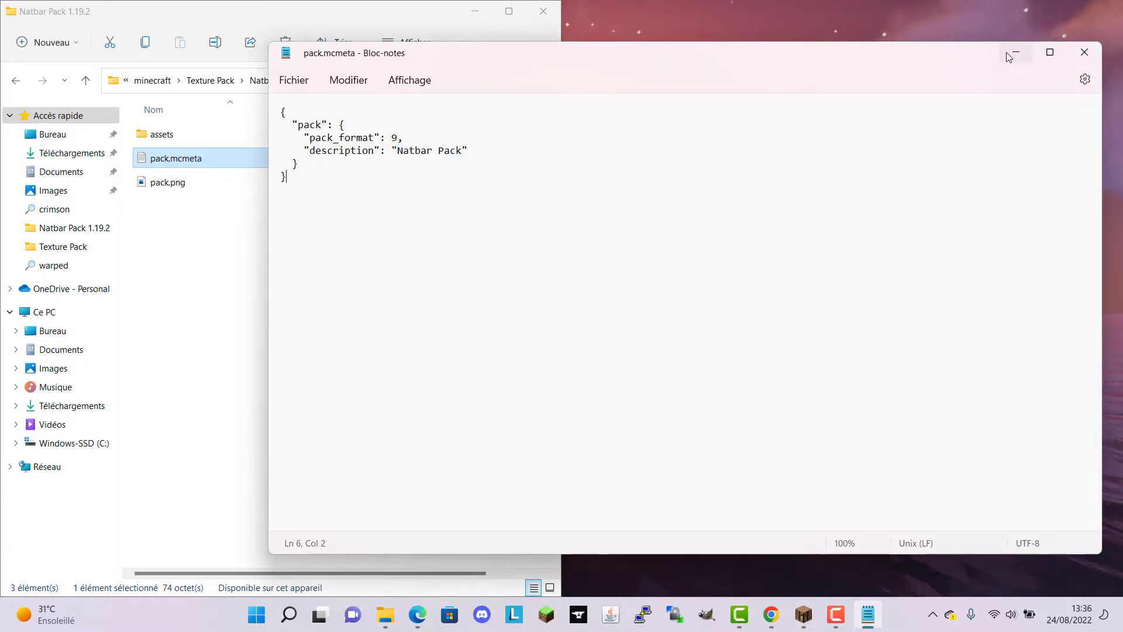
click(1085, 52)
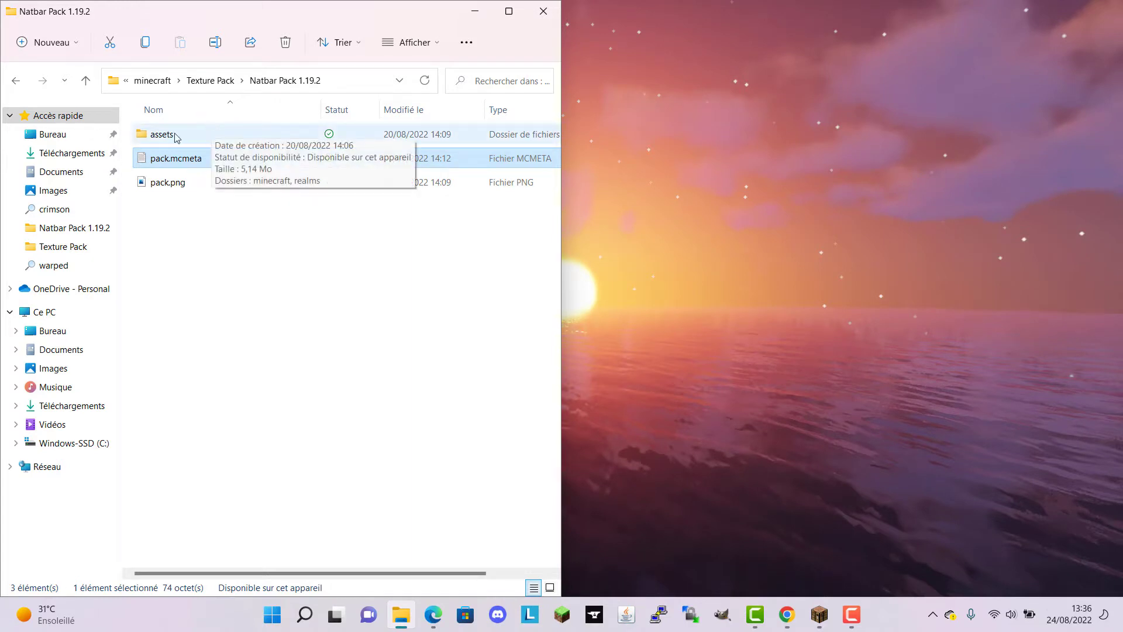
Step: Open the pack's assets/minecraft/textures folder
double_click(199, 139)
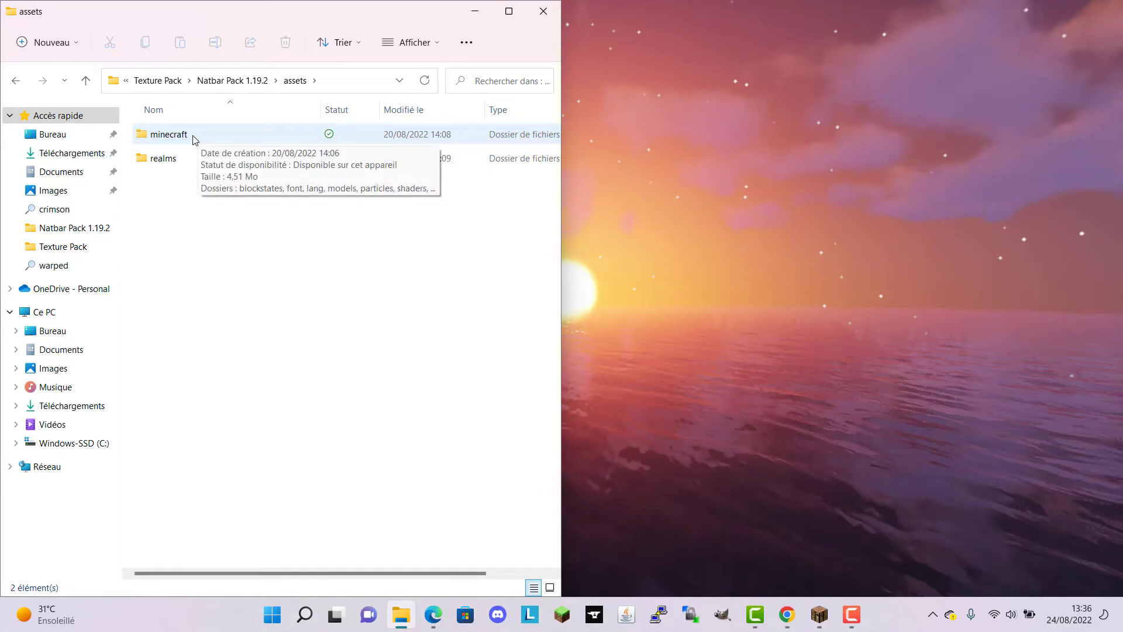
double_click(195, 139)
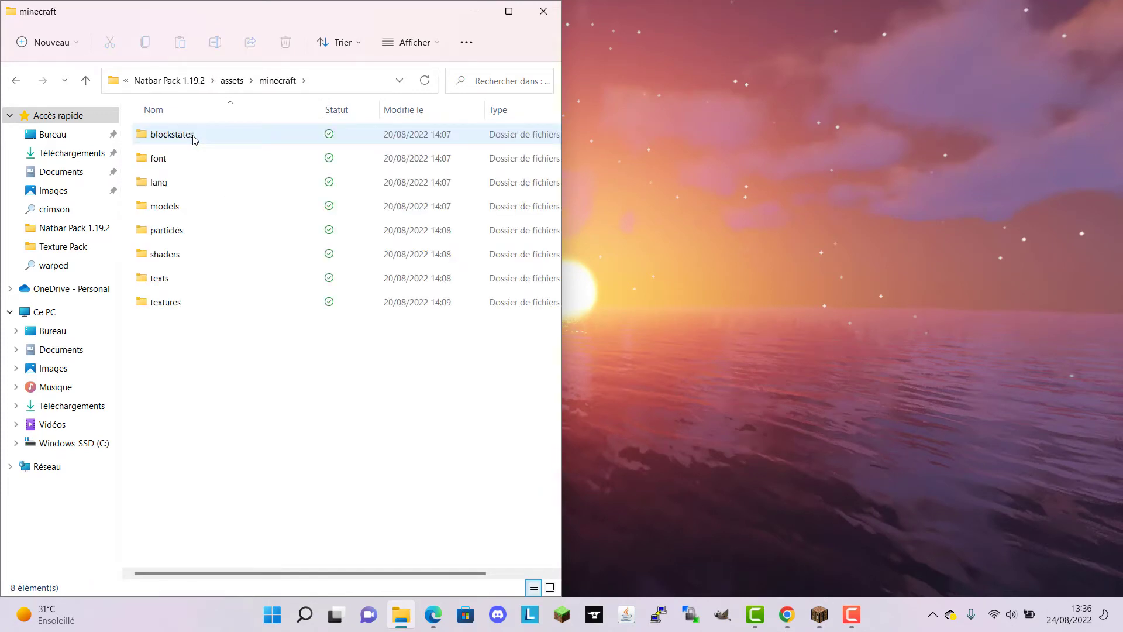
double_click(168, 309)
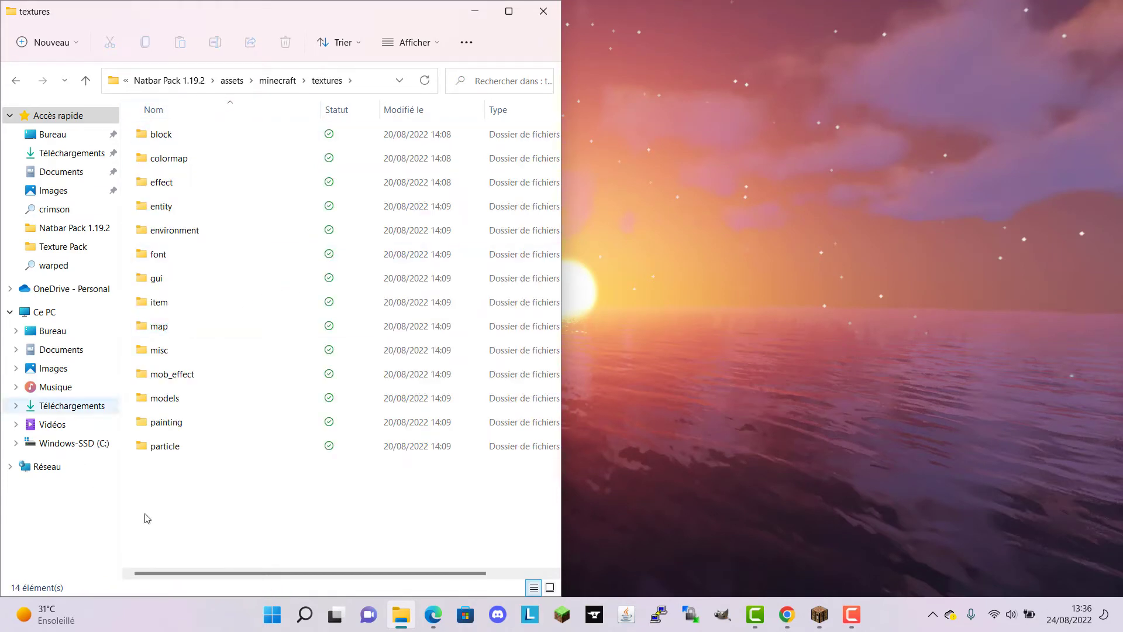
Step: View the images in the painting textures folder and return to the textures folder
drag(252, 486, 264, 558)
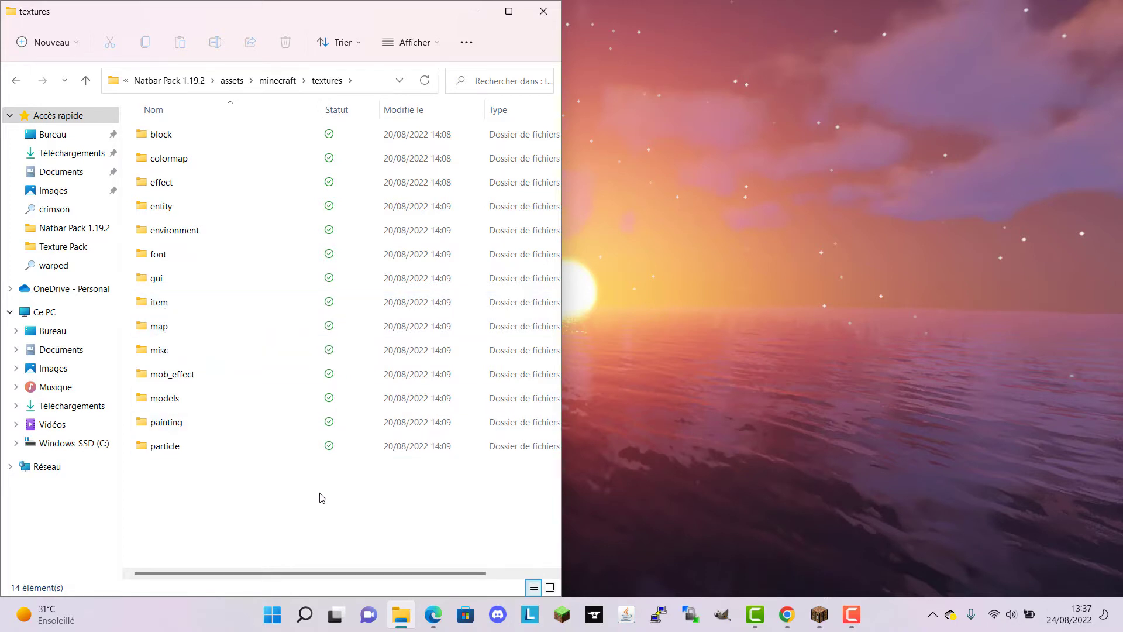
double_click(183, 423)
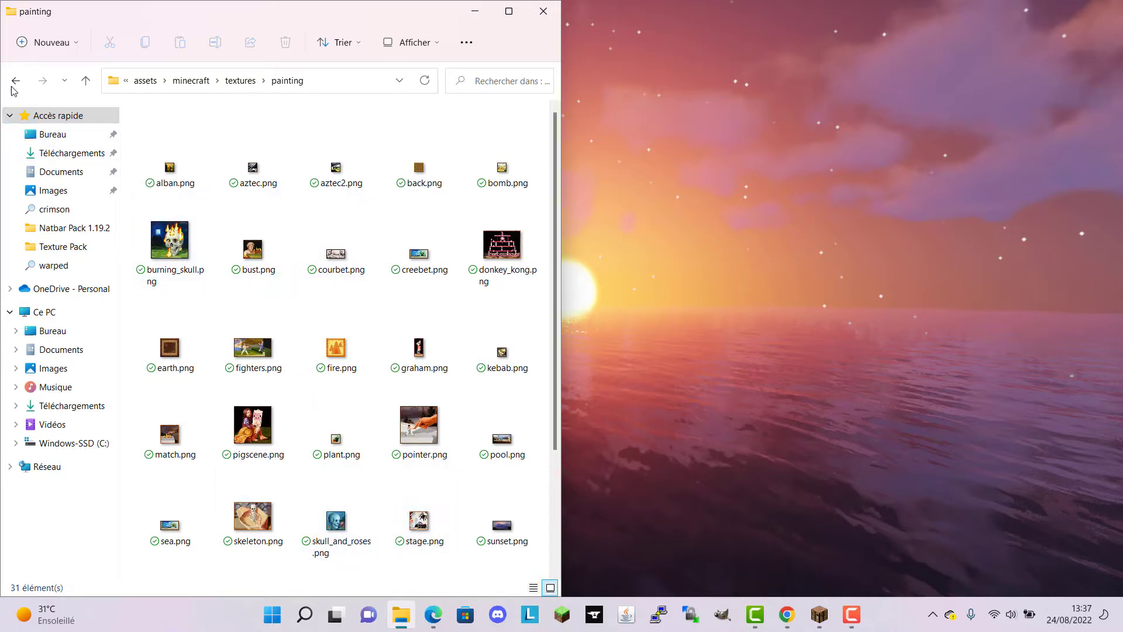
click(15, 80)
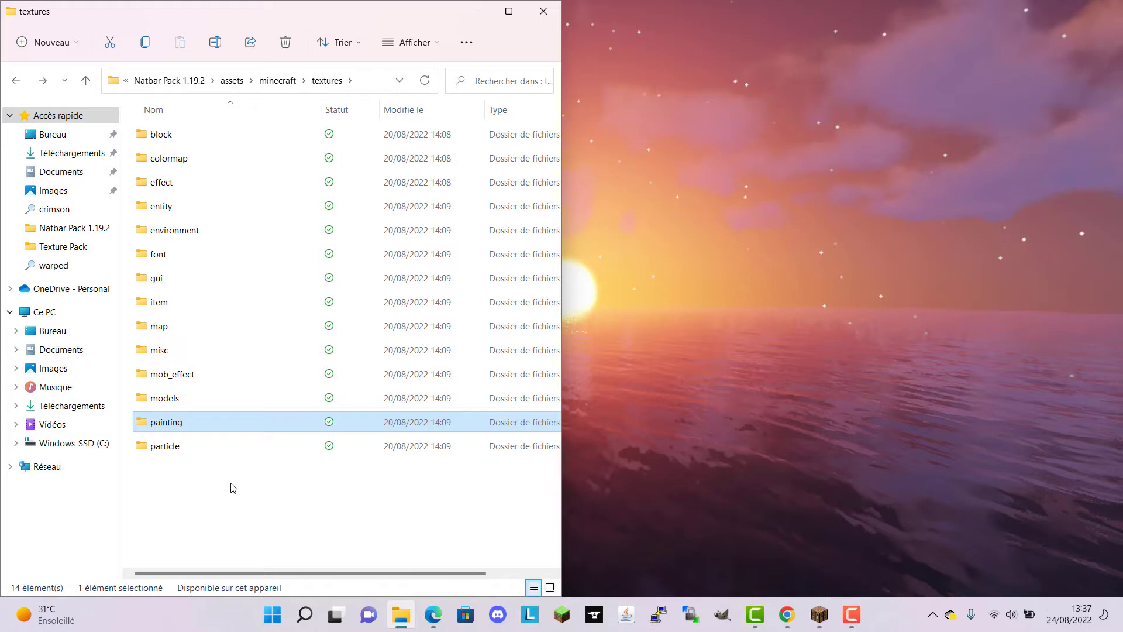
Step: Browse the images in the block textures folder, and go back to the root folder of Natbar Pack 1.19.2
double_click(215, 138)
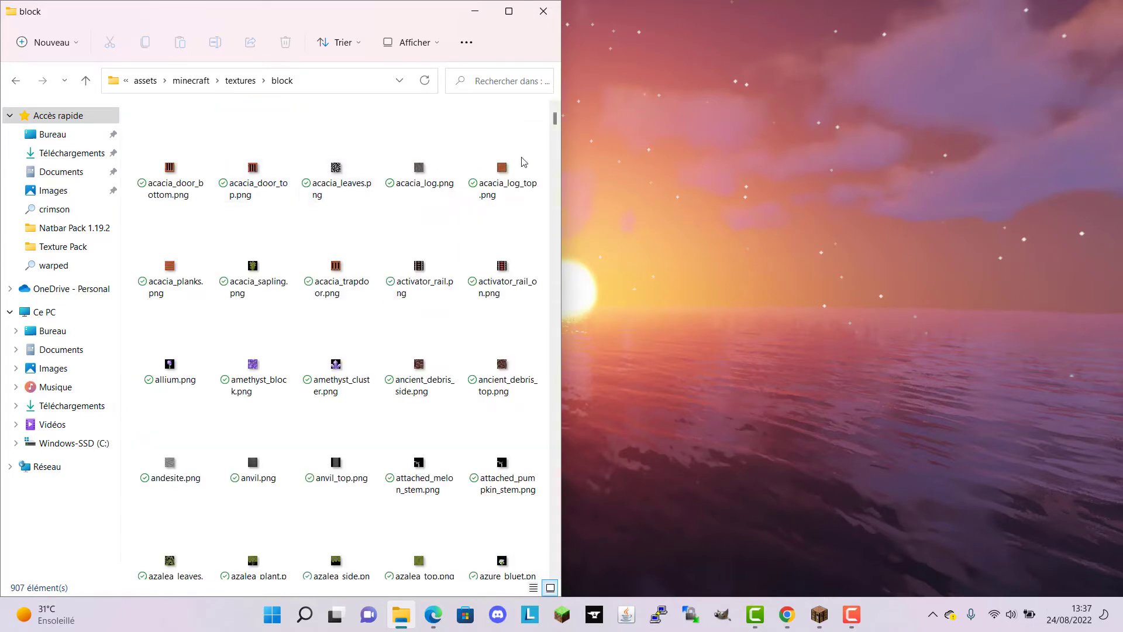
scroll(419, 358, down, 6)
scroll(246, 316, down, 10)
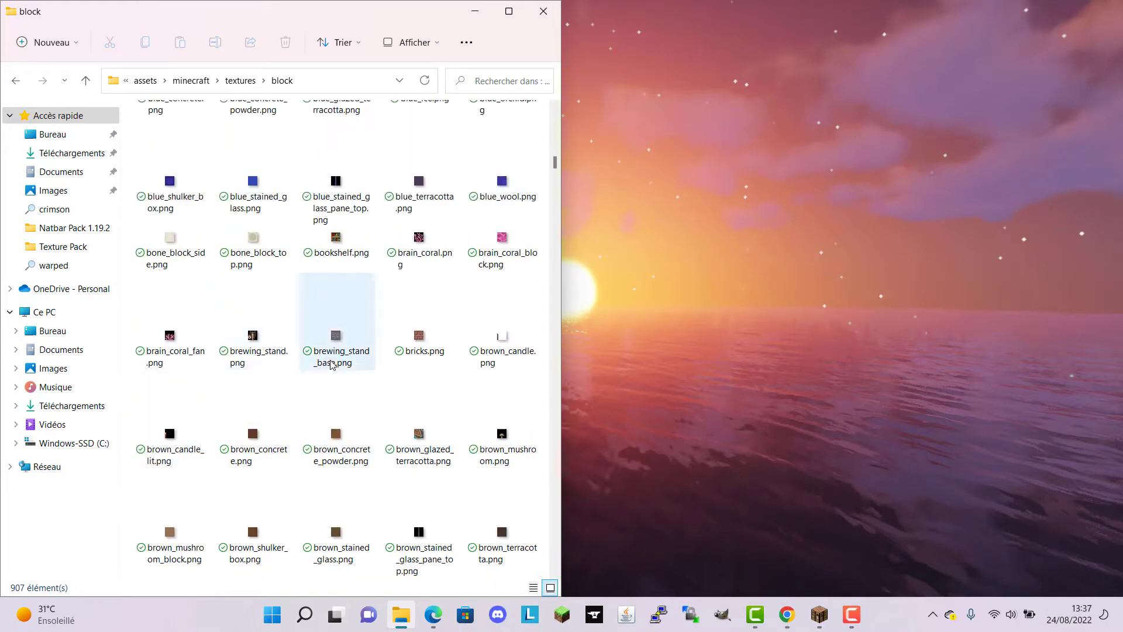
scroll(328, 386, down, 12)
scroll(363, 412, up, 20)
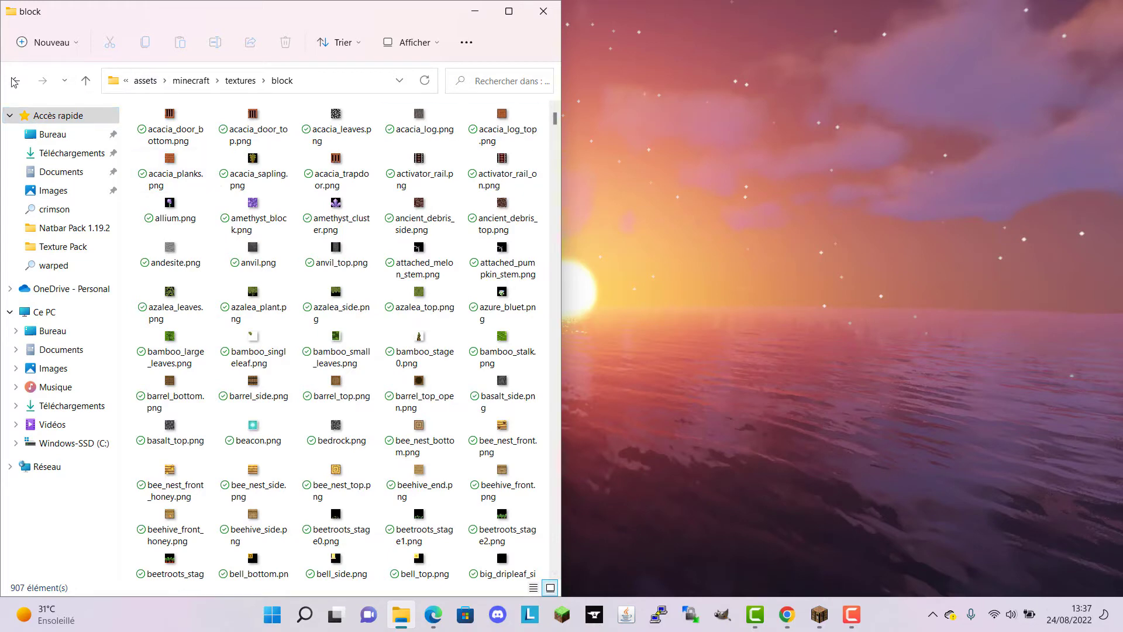
click(15, 82)
click(15, 82)
click(15, 83)
click(16, 83)
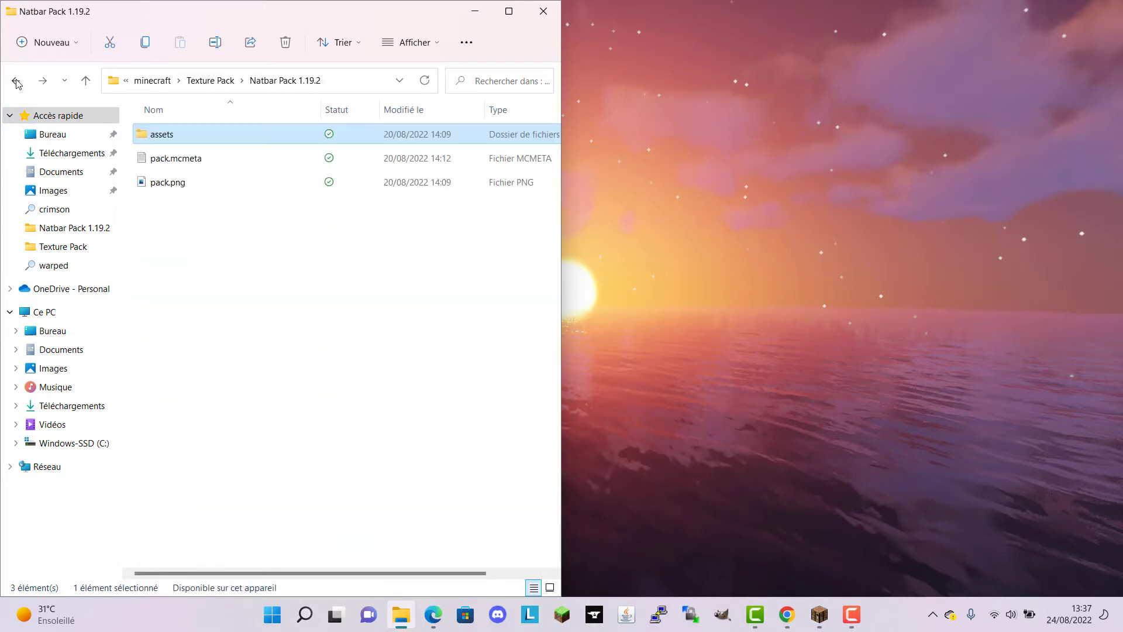
mouse_move(315, 269)
mouse_down()
mouse_move(296, 170)
mouse_move(265, 122)
mouse_move(211, 156)
mouse_move(206, 185)
mouse_move(304, 260)
mouse_up()
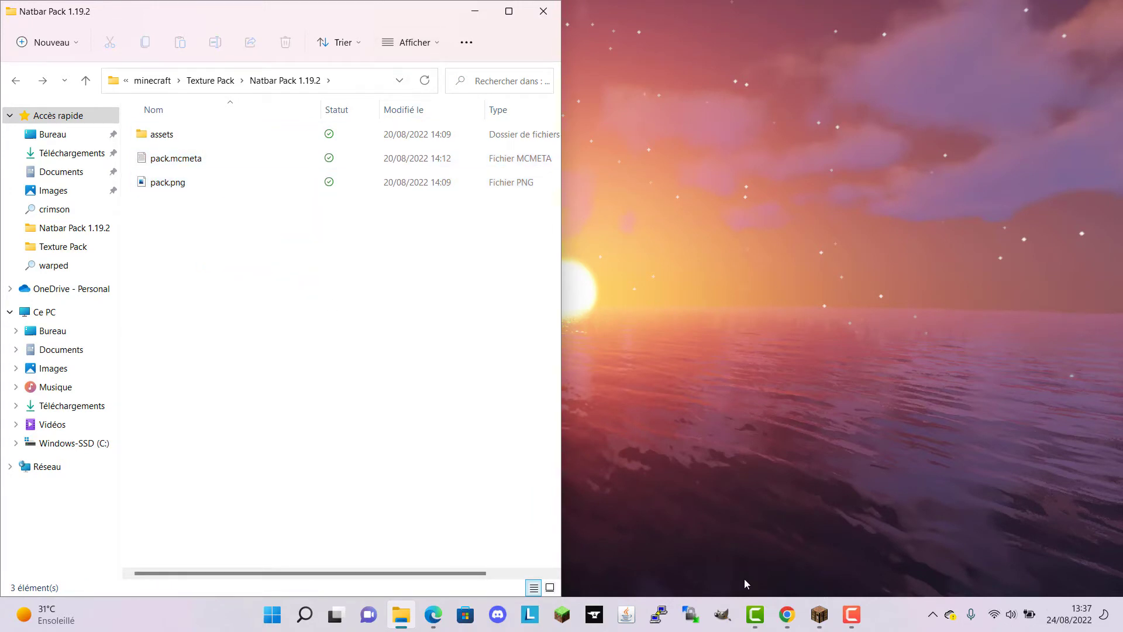
Step: View the resourcepacks folder from Minecraft's resource pack selection, close it, and minimize the game
click(819, 614)
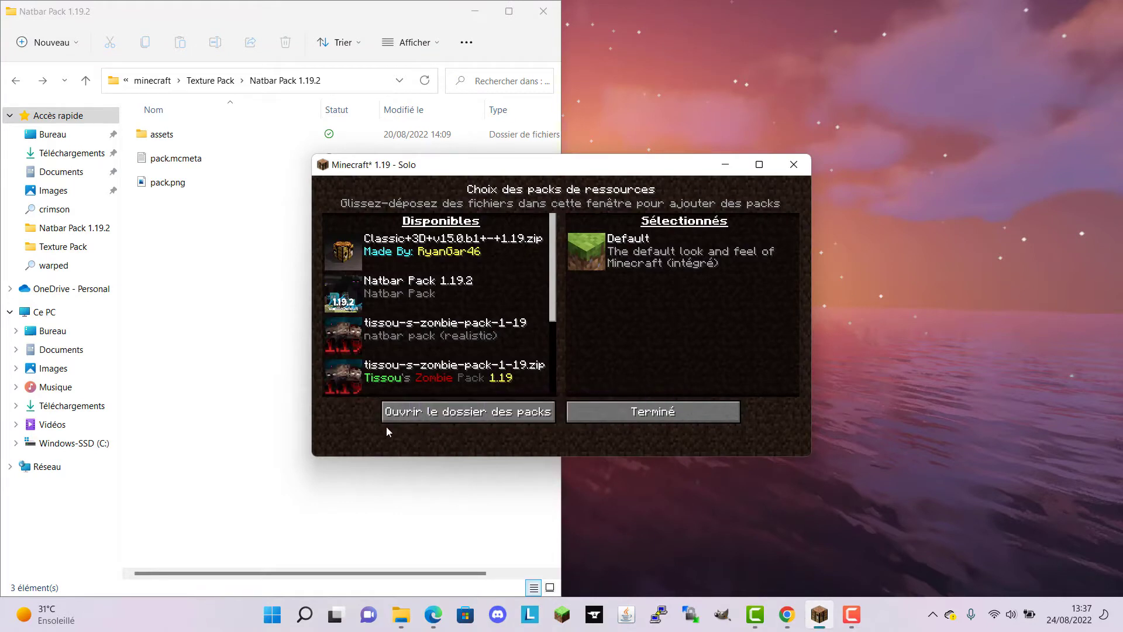
click(506, 413)
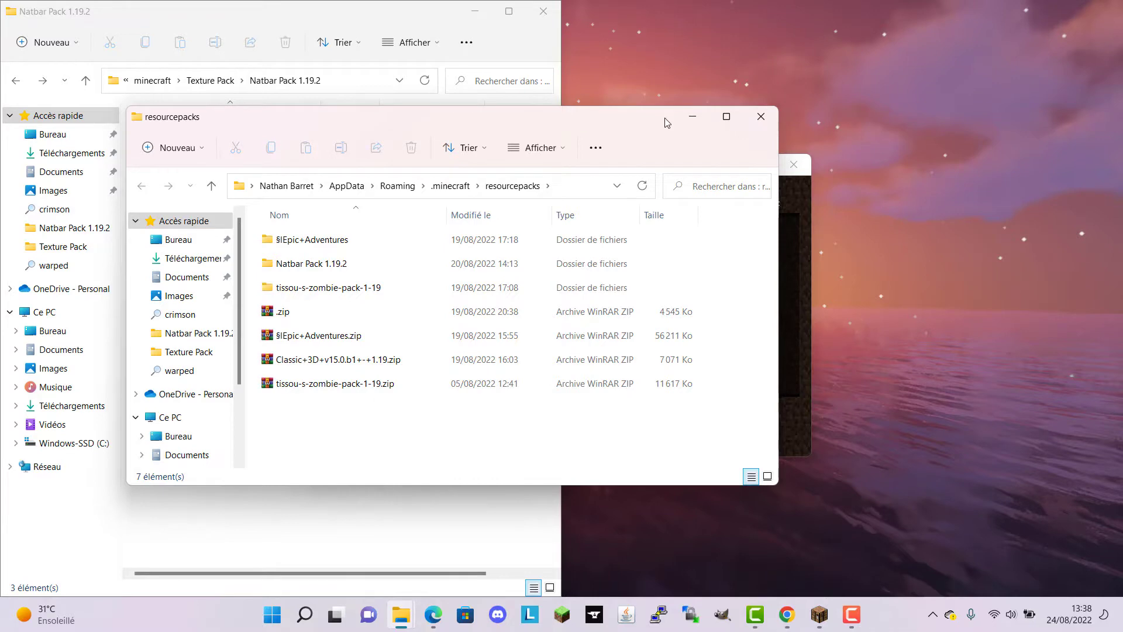
click(759, 117)
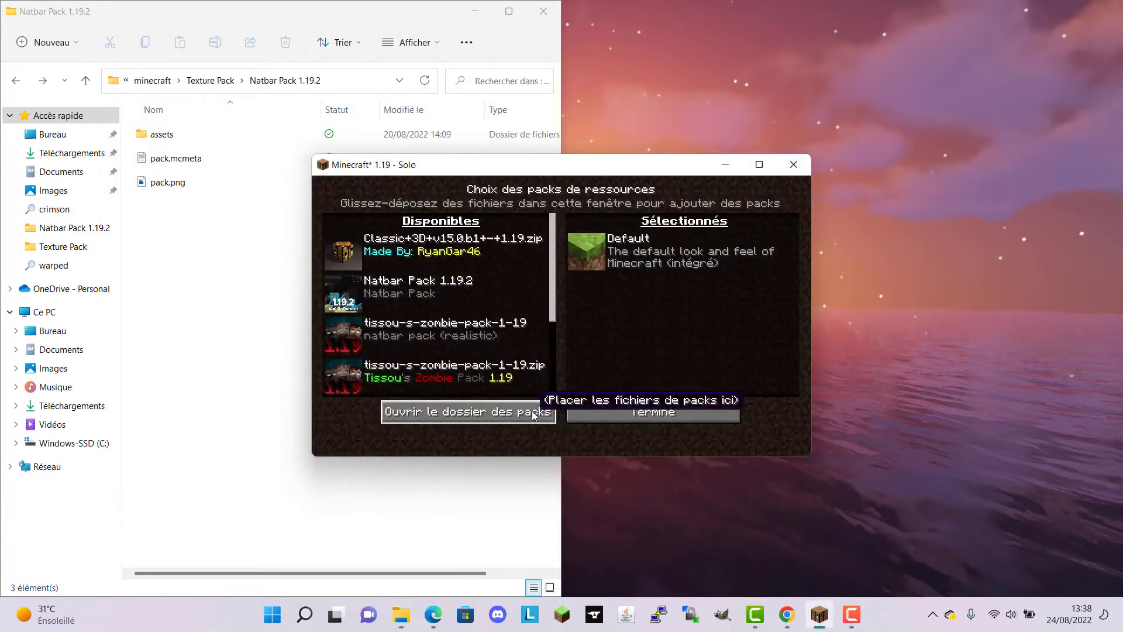
click(725, 165)
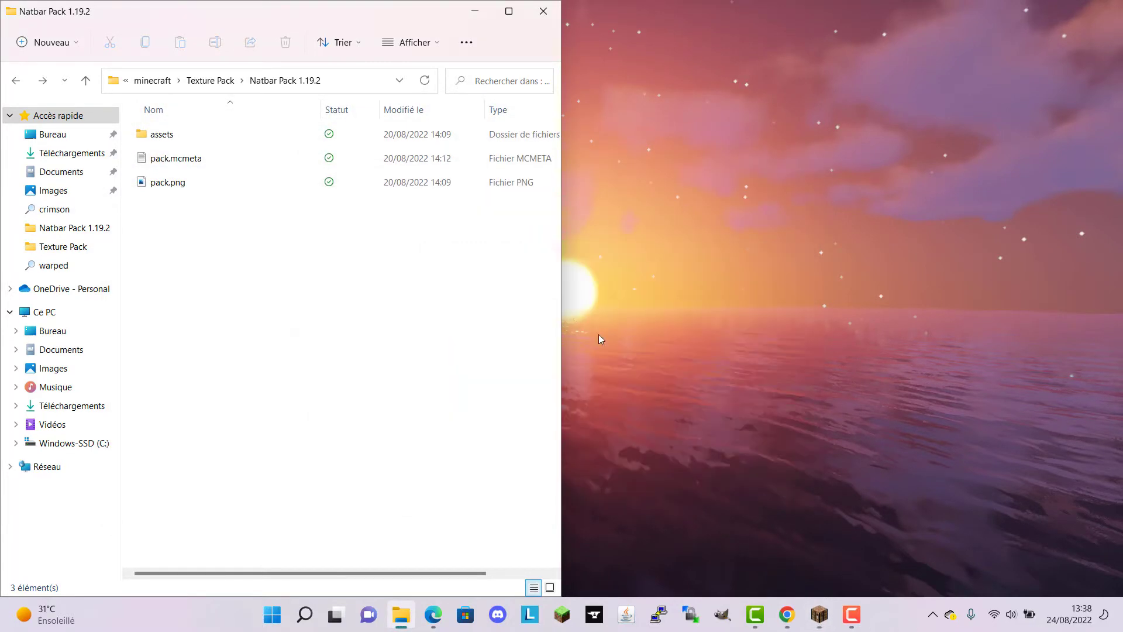
Step: Reopen the resourcepacks folder from Minecraft's resource pack selection and minimize the game
click(819, 614)
click(527, 414)
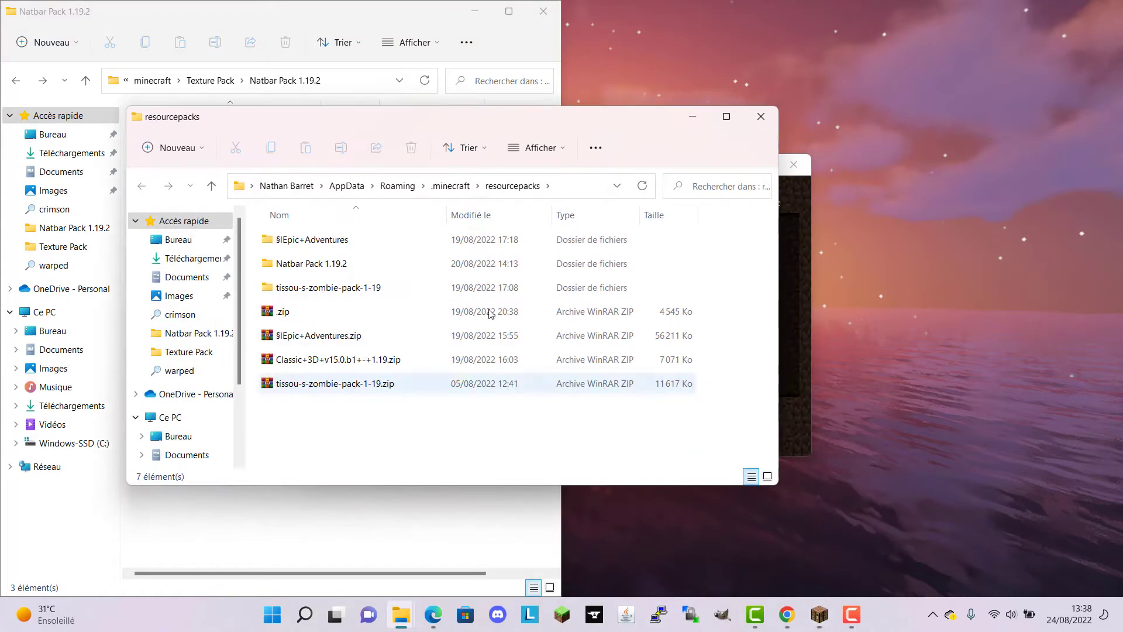
click(810, 215)
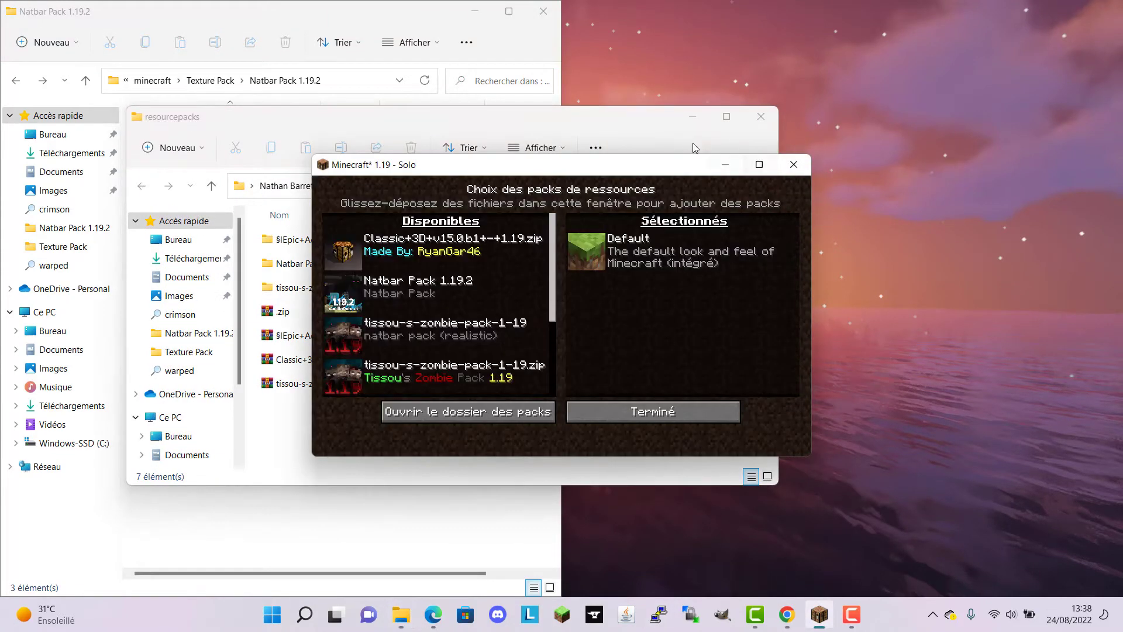
click(728, 169)
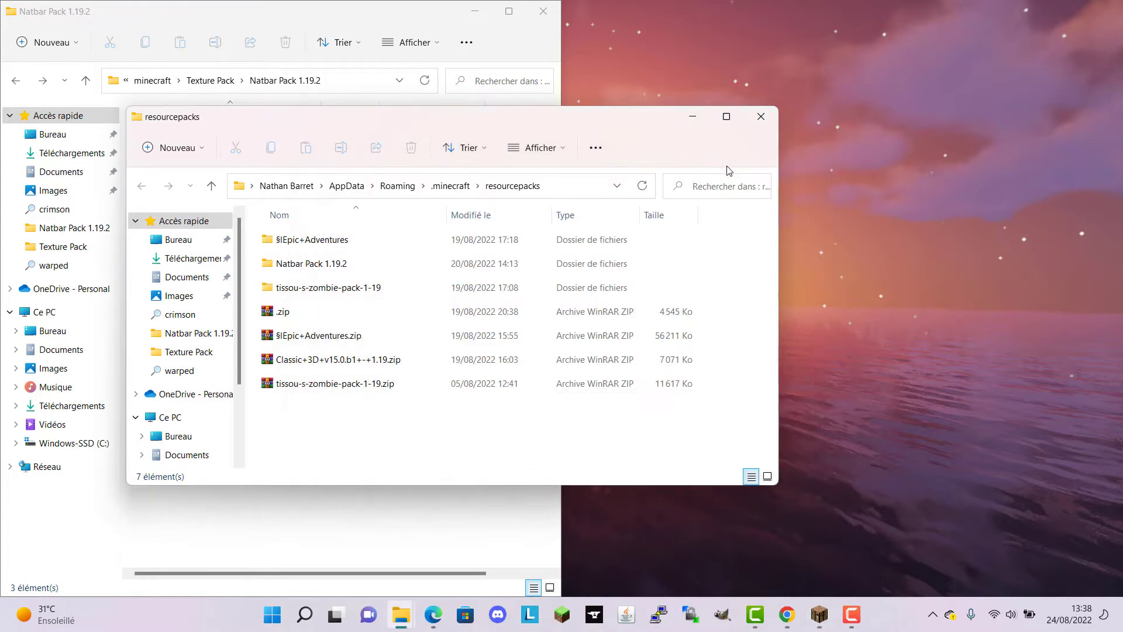
Step: Open Natbar Pack 1.19.2 inside resourcepacks and place its window beside the other one, returned to the Texture Pack folder
double_click(362, 262)
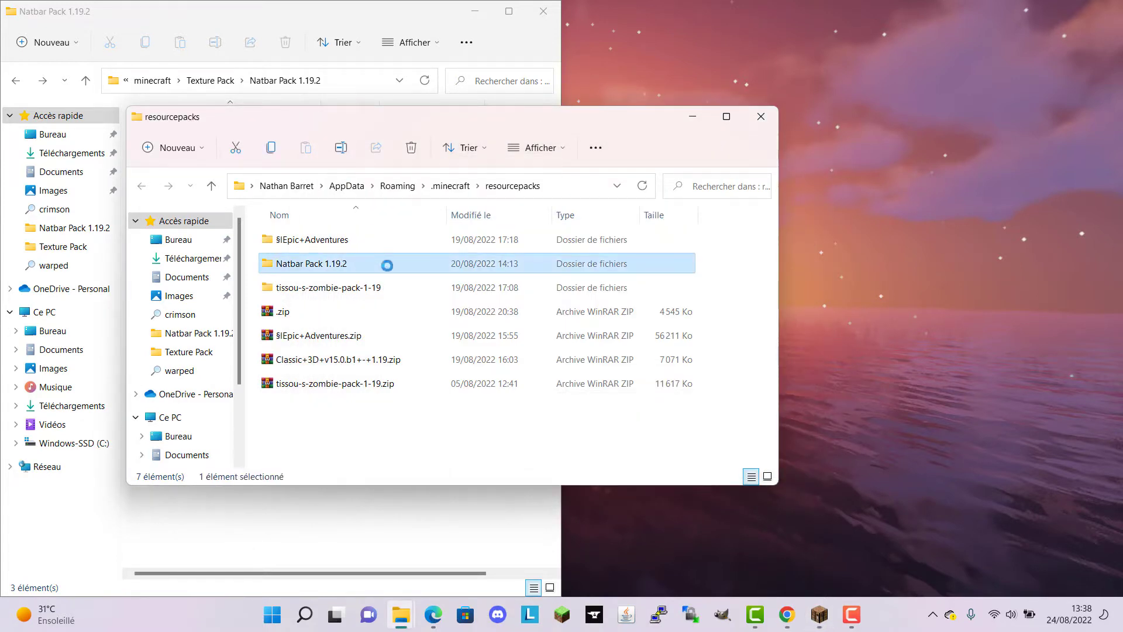
drag(394, 114, 1120, 170)
click(16, 82)
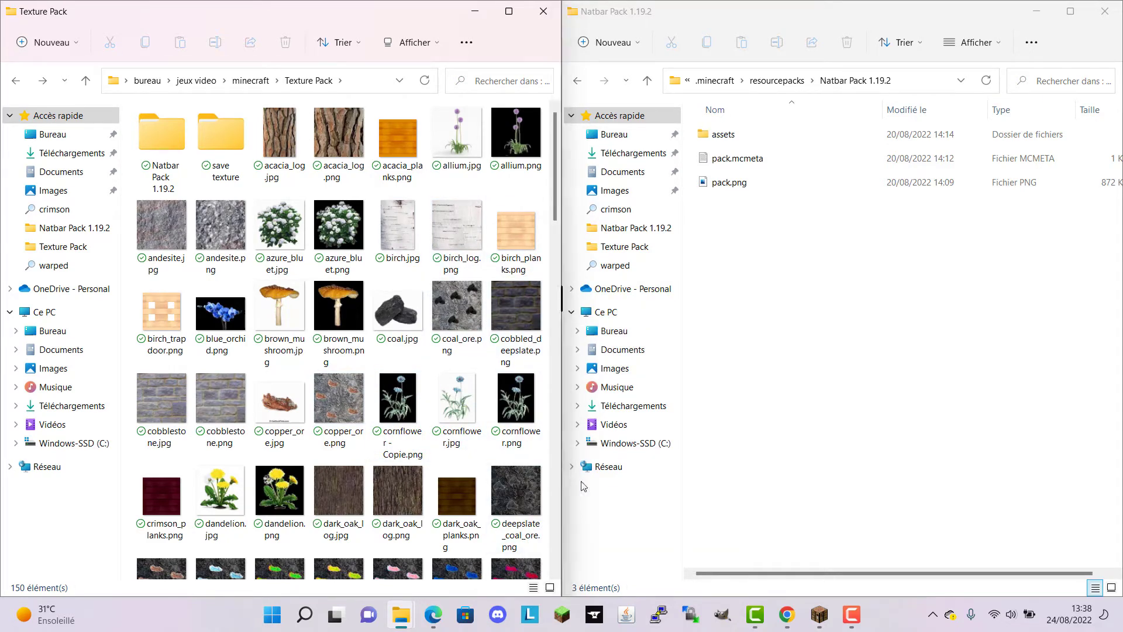
Step: Open assets/minecraft/textures/block in the installed Natbar Pack 1.19.2 and browse its textures
double_click(740, 135)
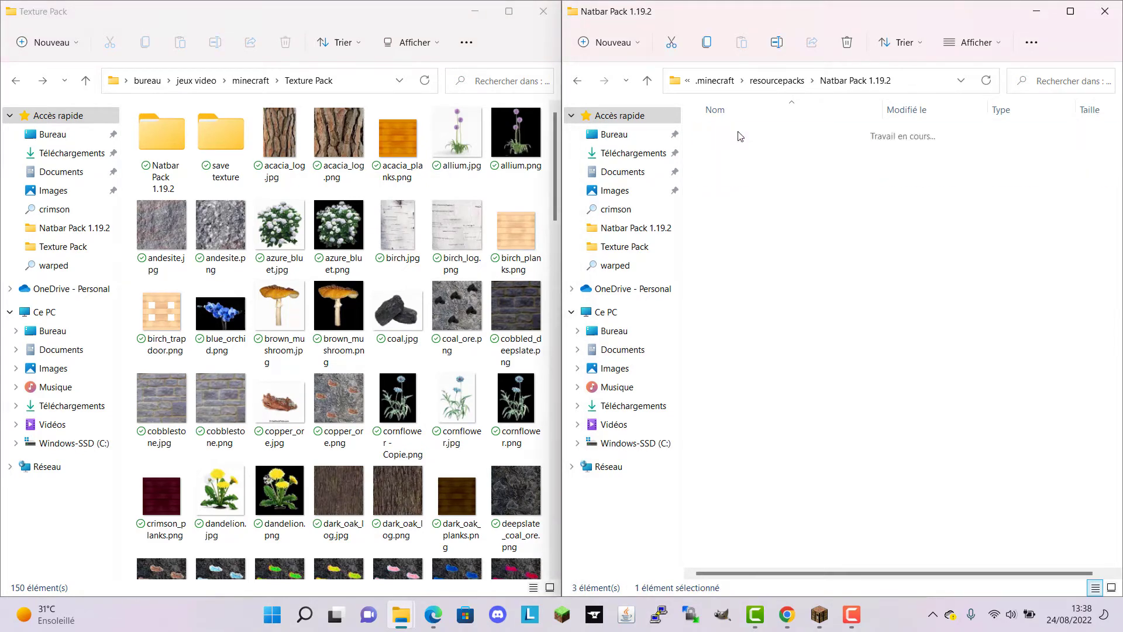
double_click(739, 136)
double_click(731, 301)
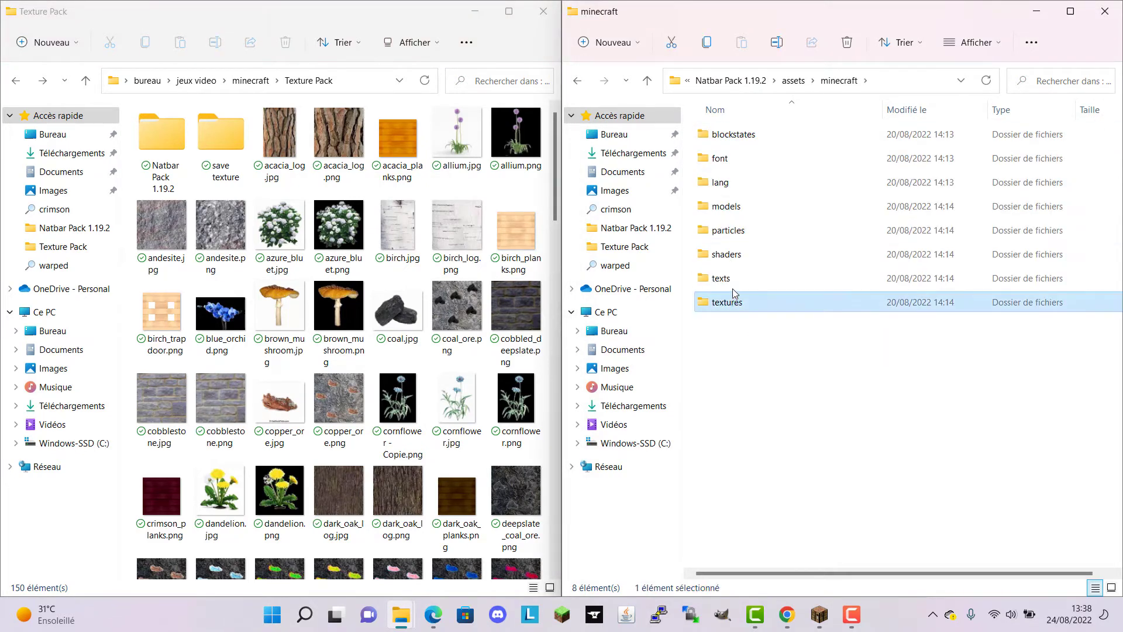
double_click(739, 136)
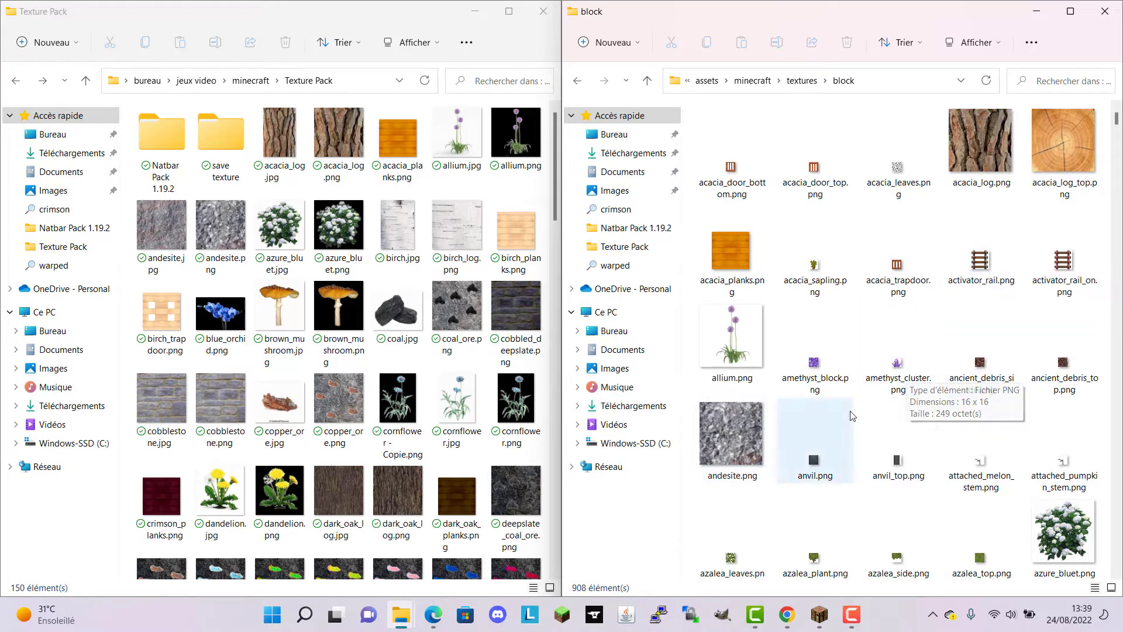
scroll(886, 508, down, 3)
scroll(887, 508, down, 3)
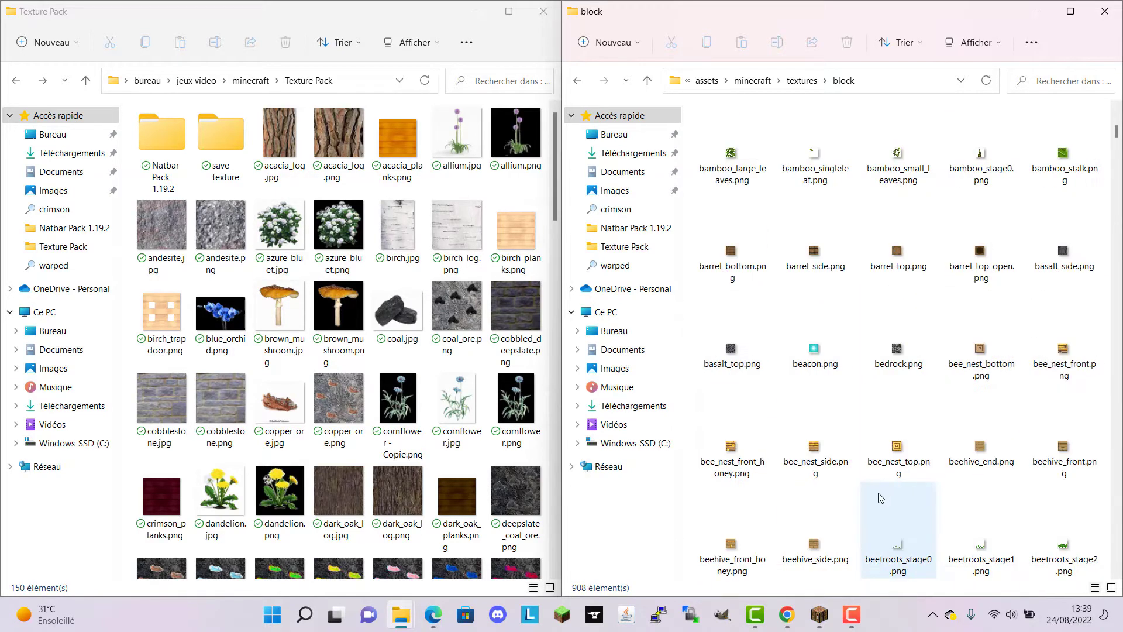
mouse_move(869, 479)
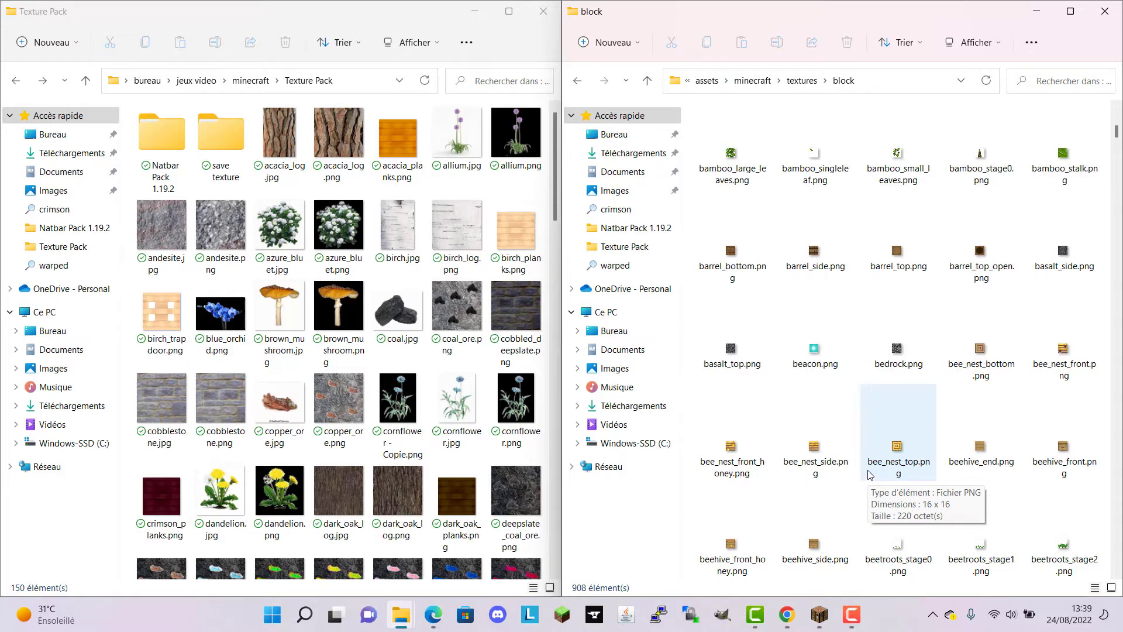
Step: Search the block folder for "ice" and look over the matching textures
click(1067, 83)
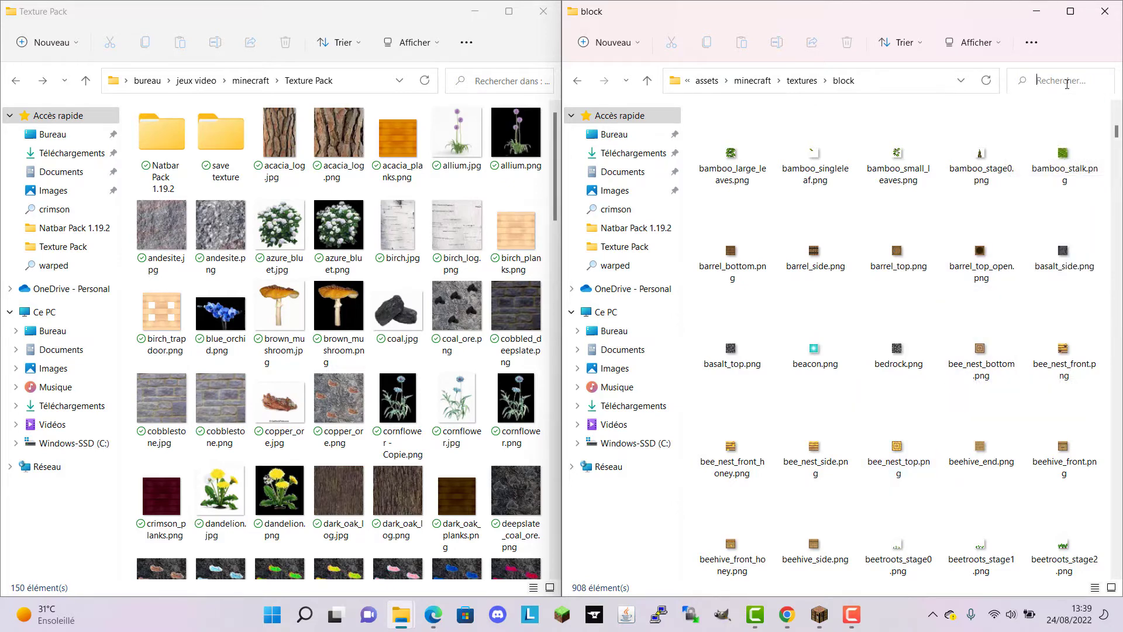
text(ice)
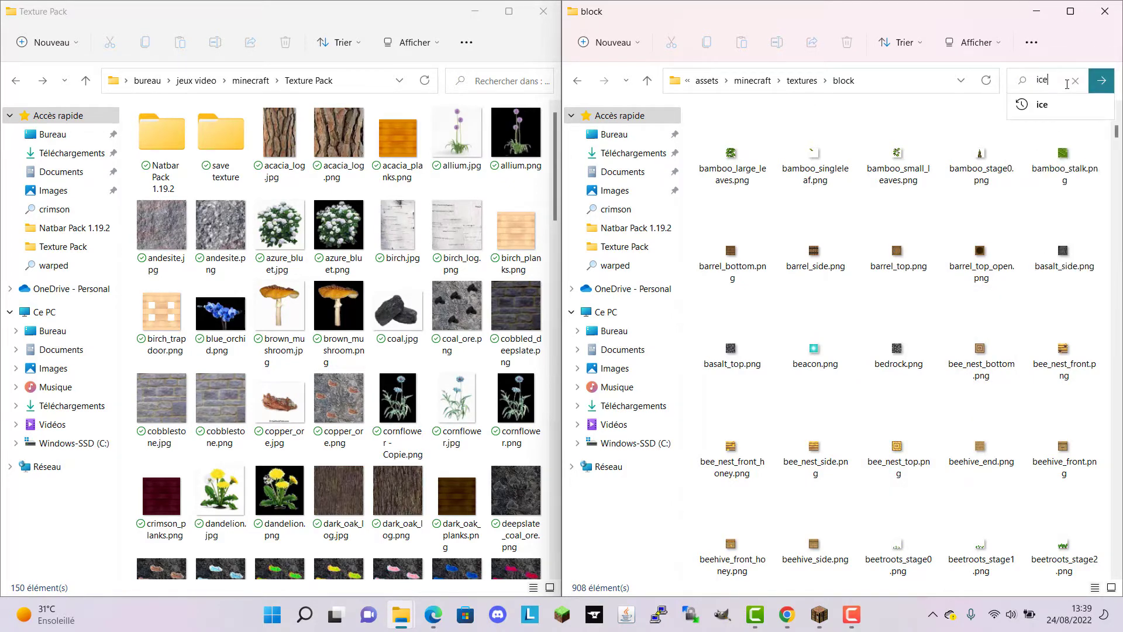
click(729, 198)
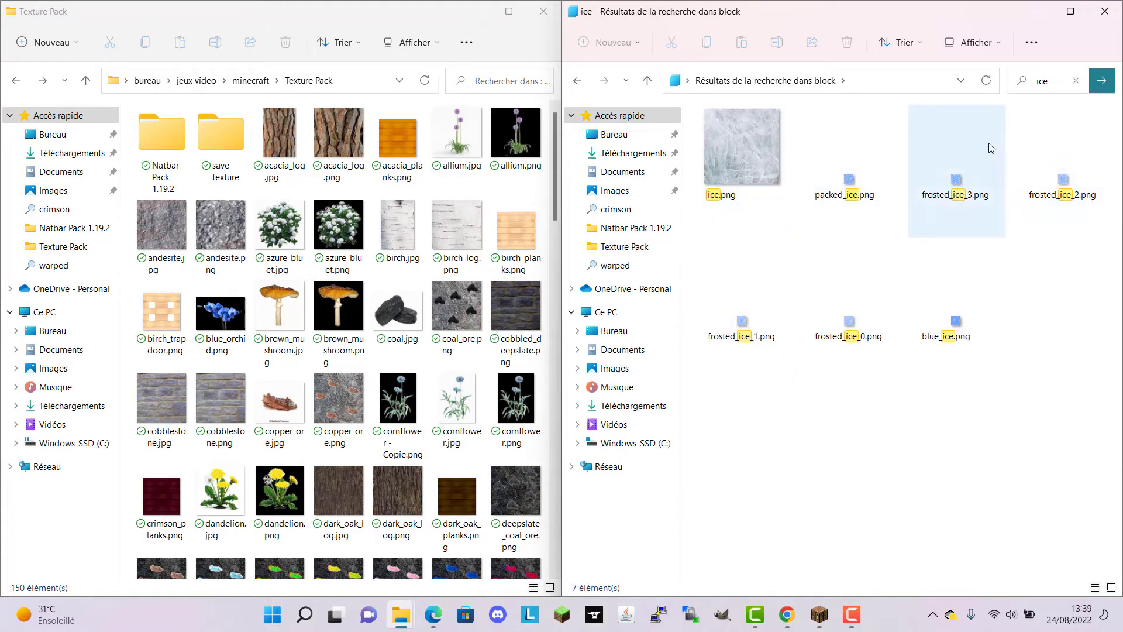
mouse_move(958, 221)
mouse_move(841, 342)
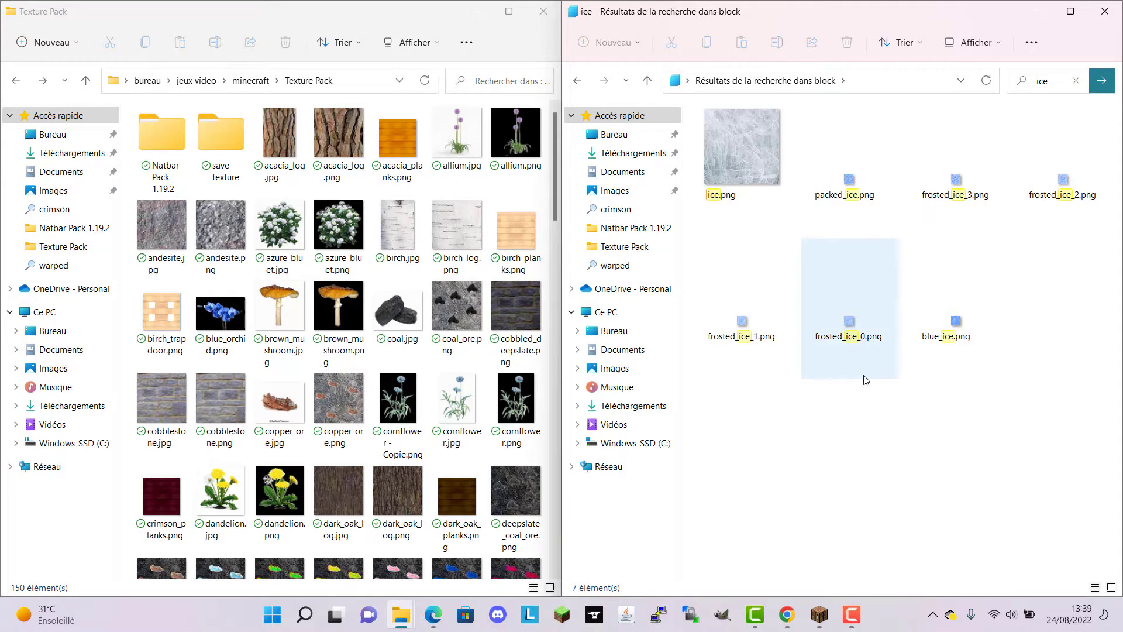
mouse_move(865, 380)
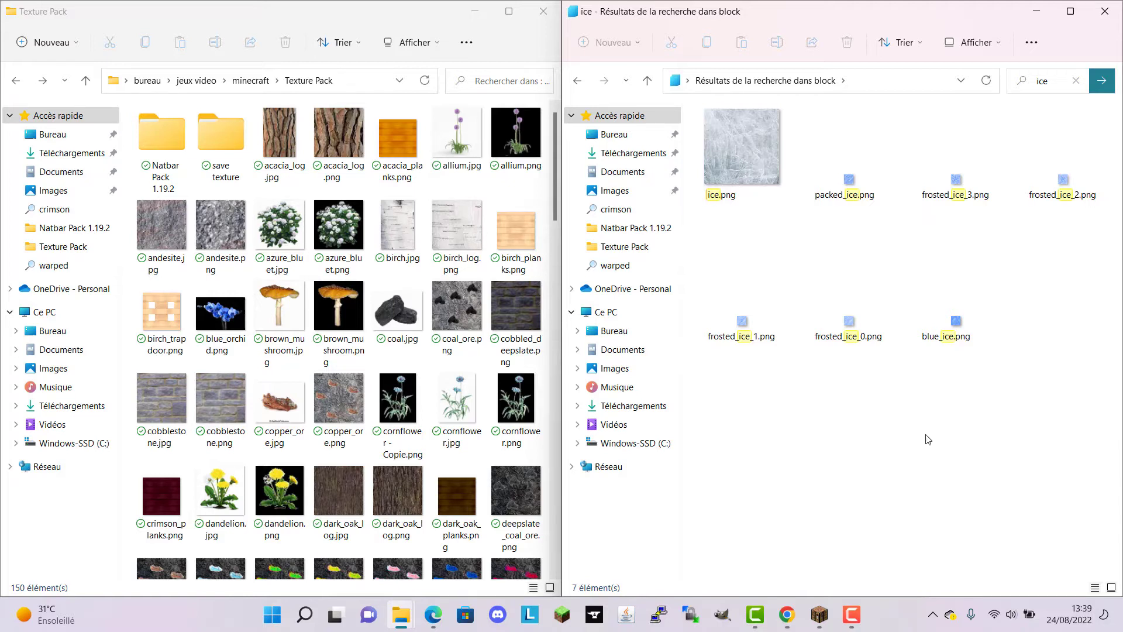
Step: Open packed_ice.png in GIMP and inspect the texture up close
mouse_move(859, 176)
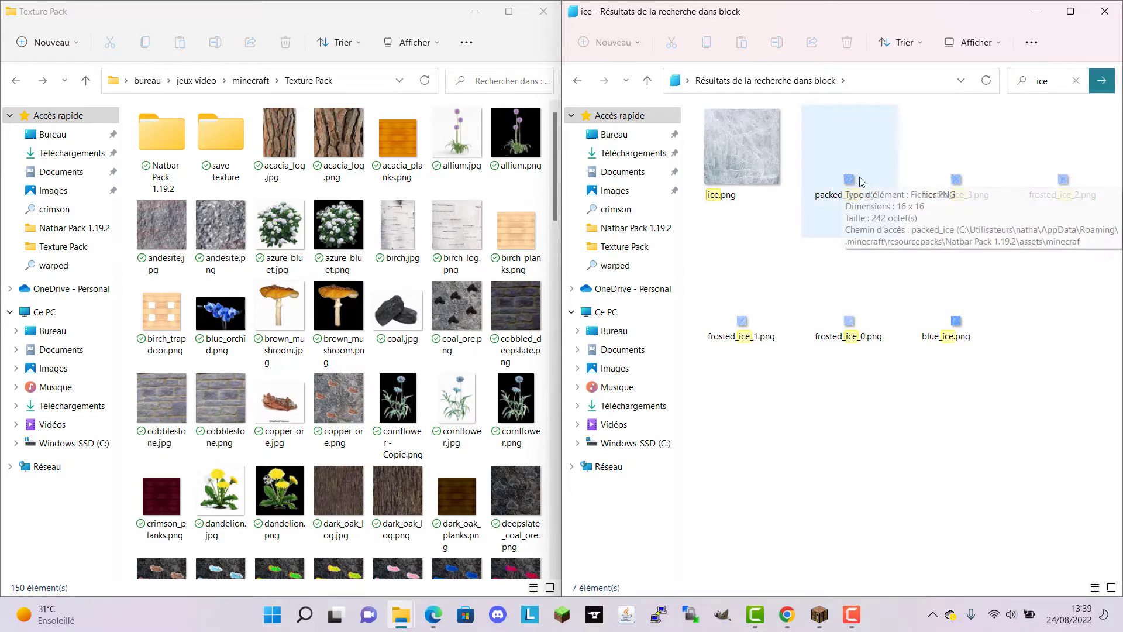
right_click(862, 182)
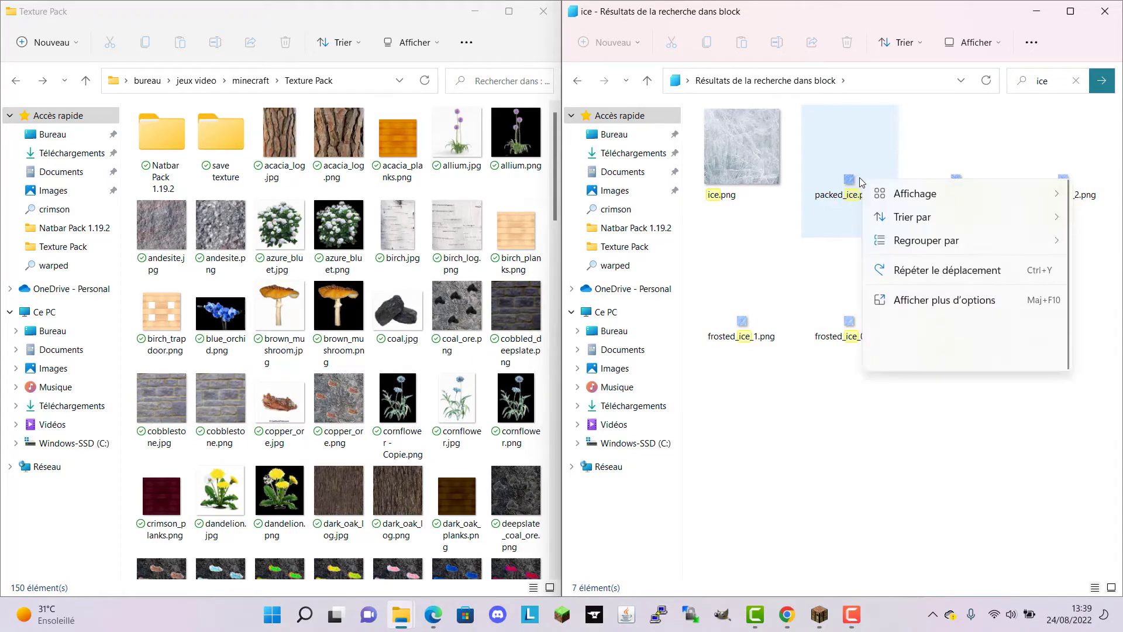
click(842, 201)
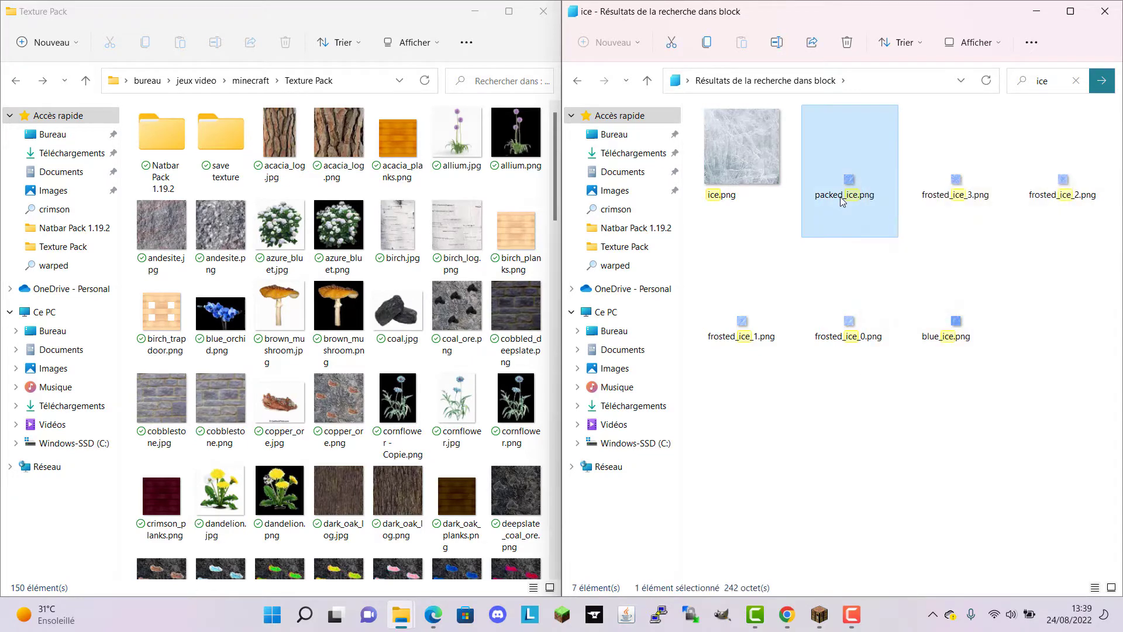
right_click(842, 201)
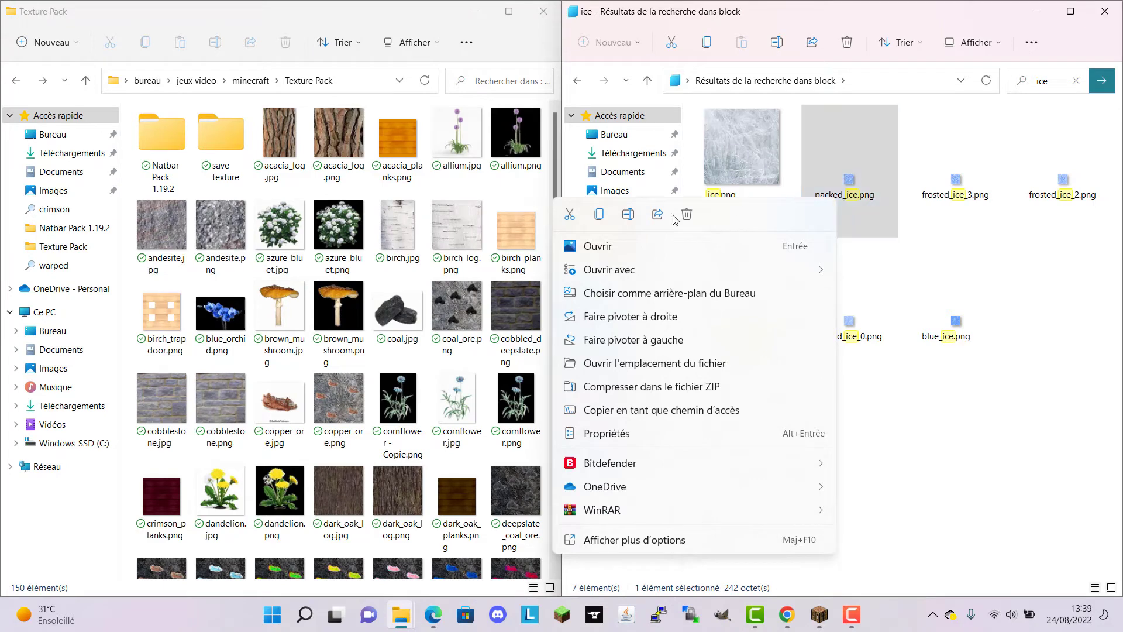
mouse_move(795, 271)
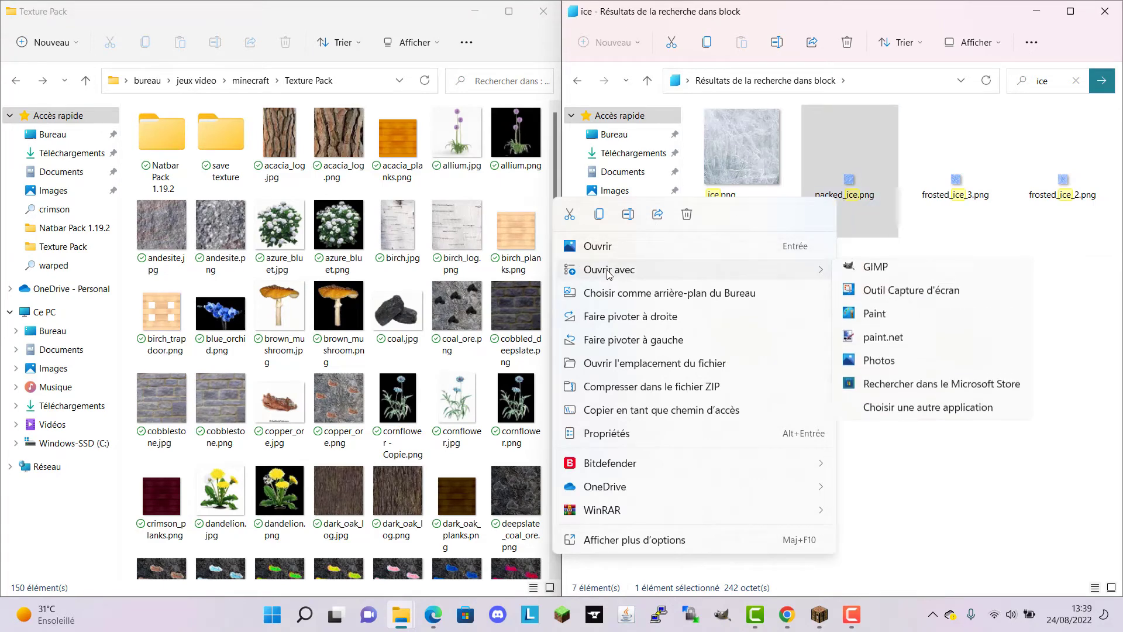
click(871, 272)
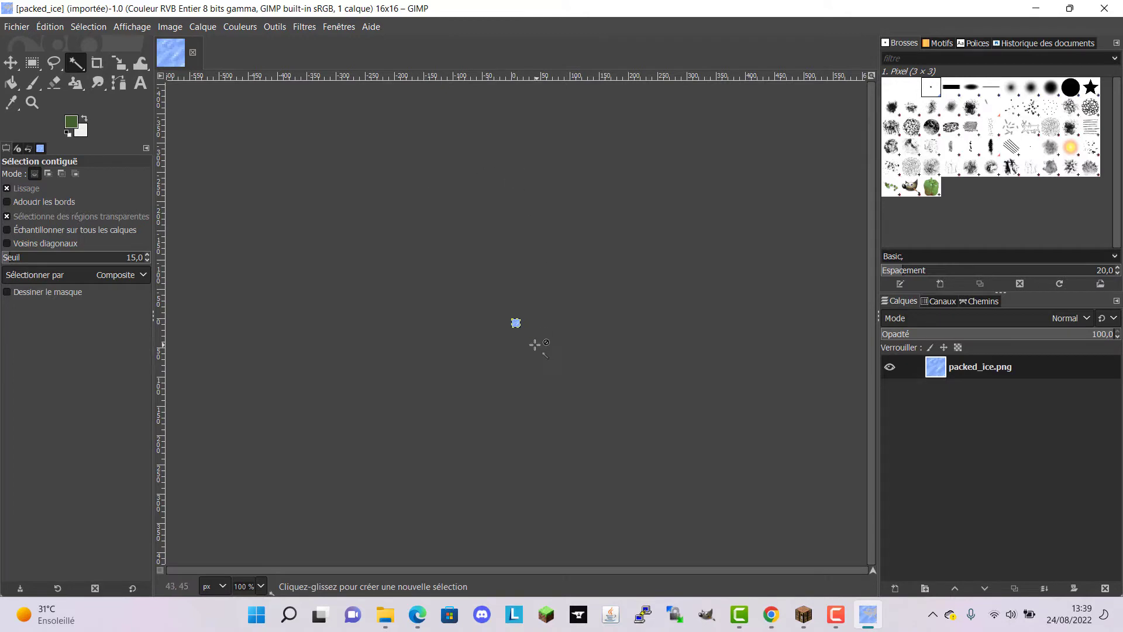
scroll(504, 353, up, 3)
scroll(669, 328, down, 3)
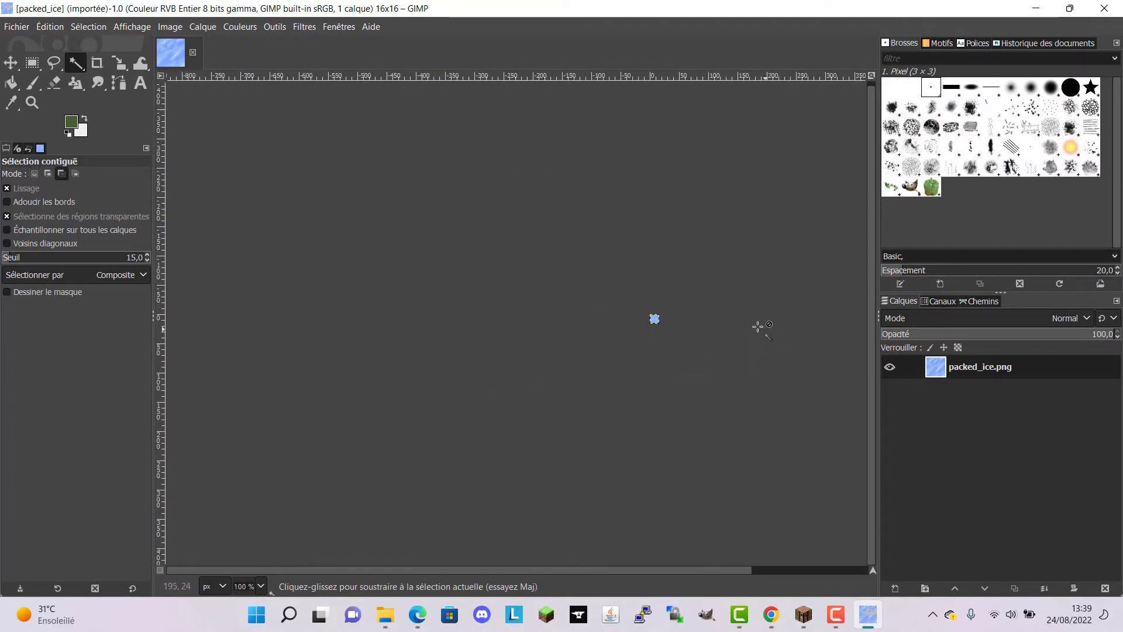
scroll(760, 325, up, 3)
scroll(451, 296, up, 2)
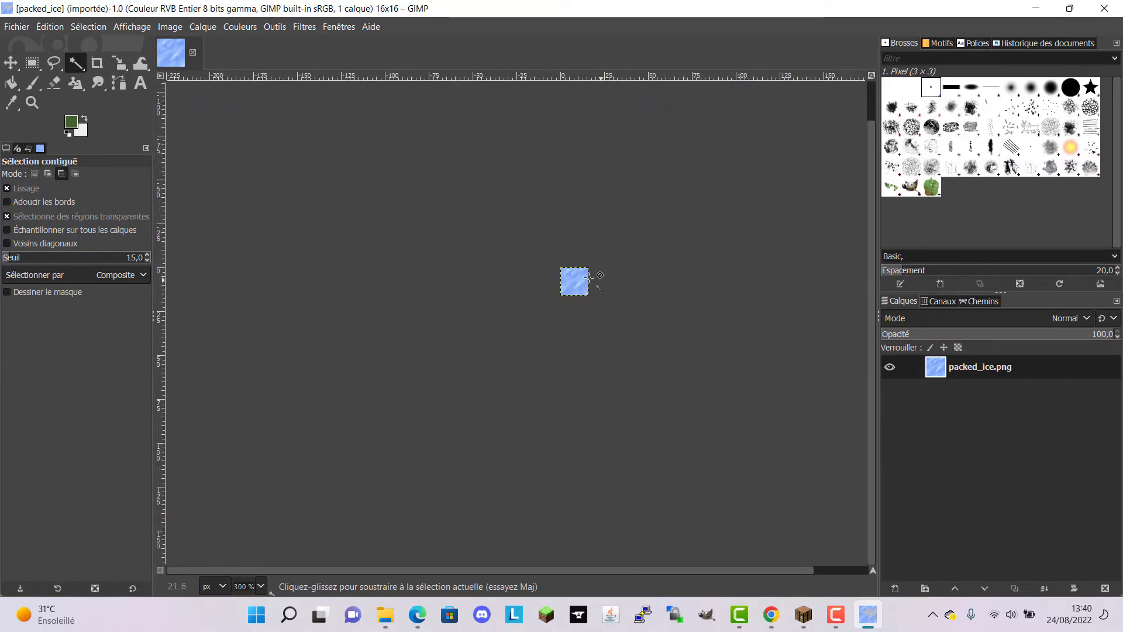
Step: Activate the Paintbrush tool for editing the packed_ice.png texture
scroll(568, 275, up, 4)
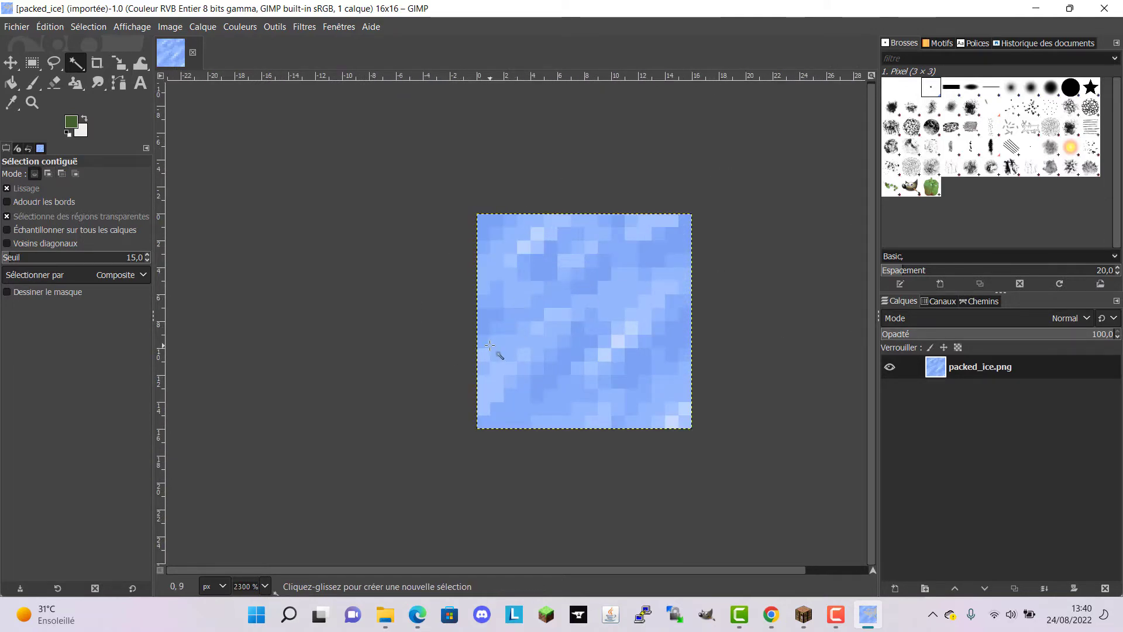
scroll(582, 327, down, 6)
scroll(578, 326, up, 4)
scroll(589, 329, up, 2)
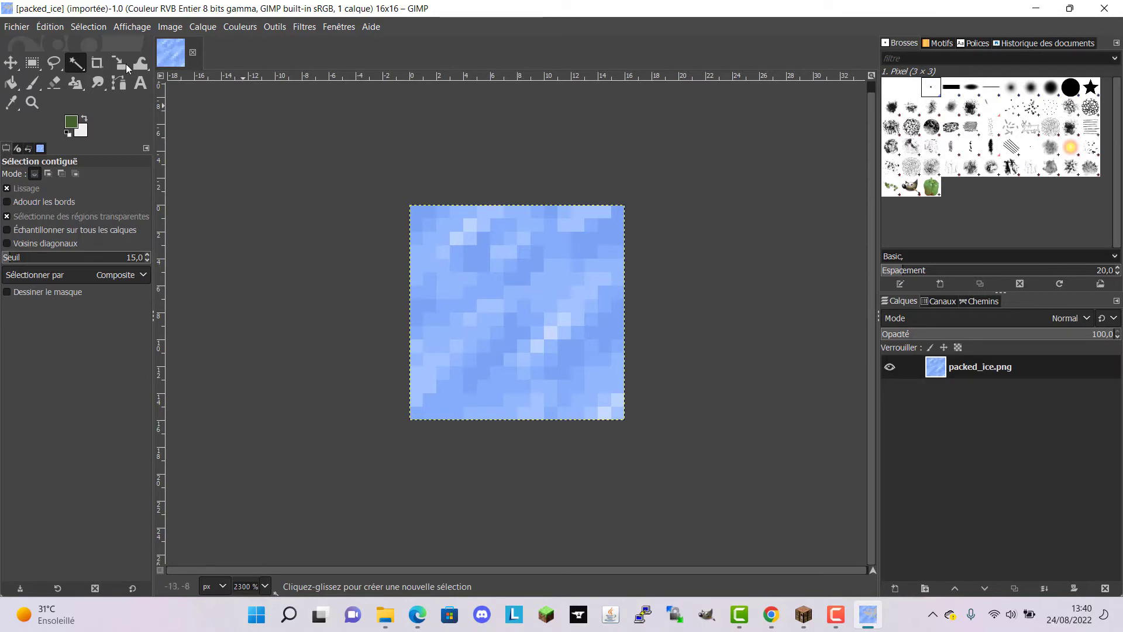
click(3, 65)
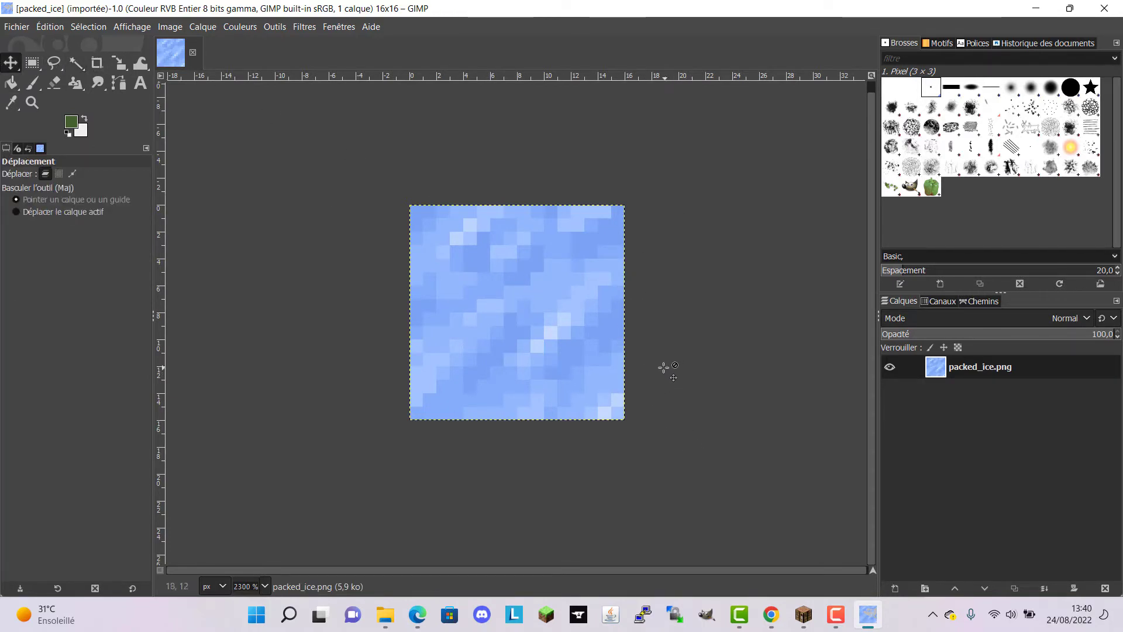
click(72, 173)
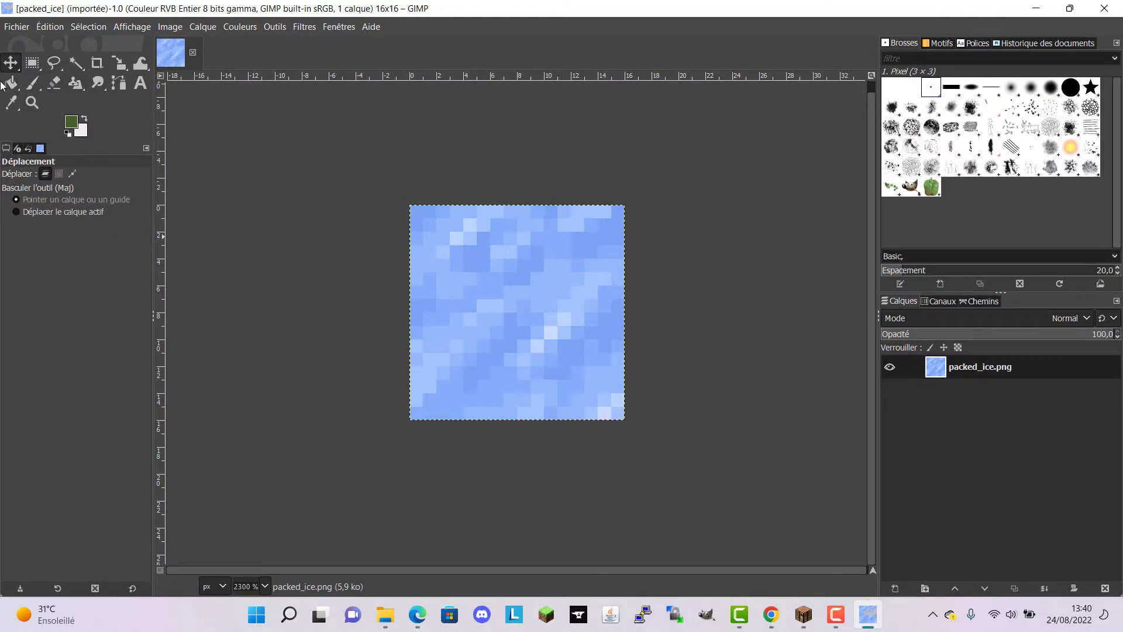
click(32, 82)
key(super+Down)
key(super+Up)
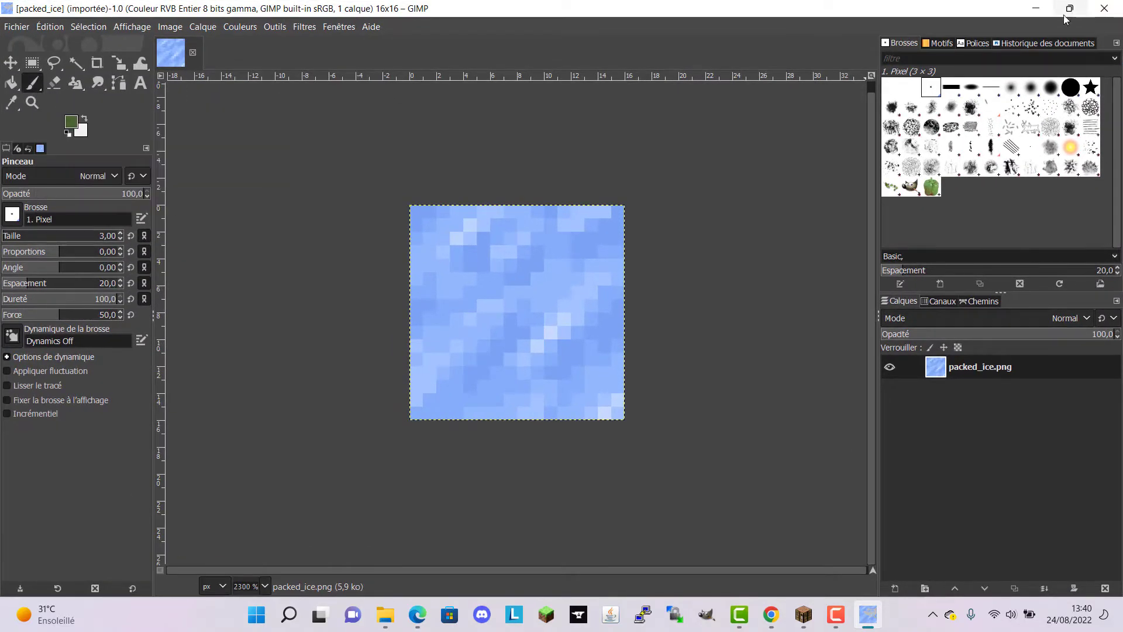
Step: Choose the 1. Pixel brush and set its size to 1
double_click(931, 89)
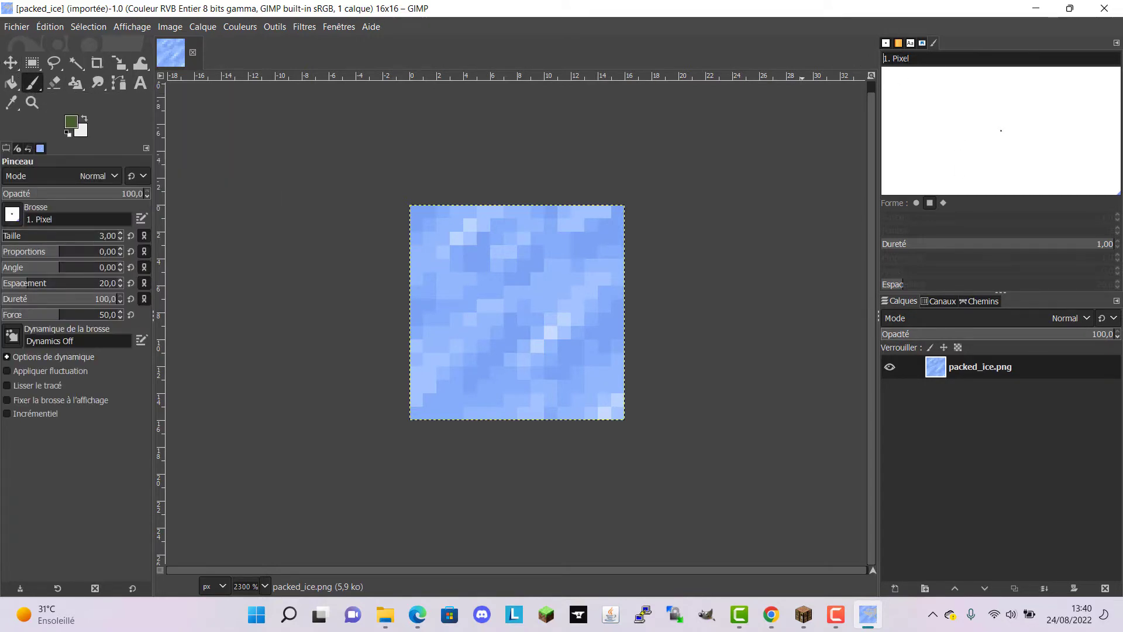
click(886, 43)
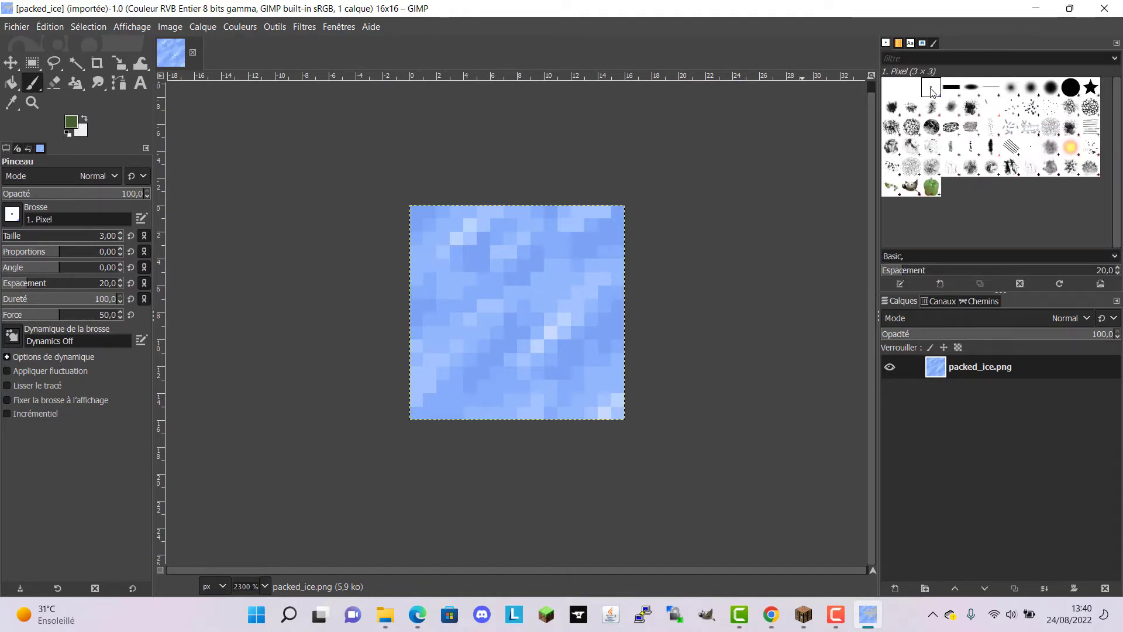
click(891, 89)
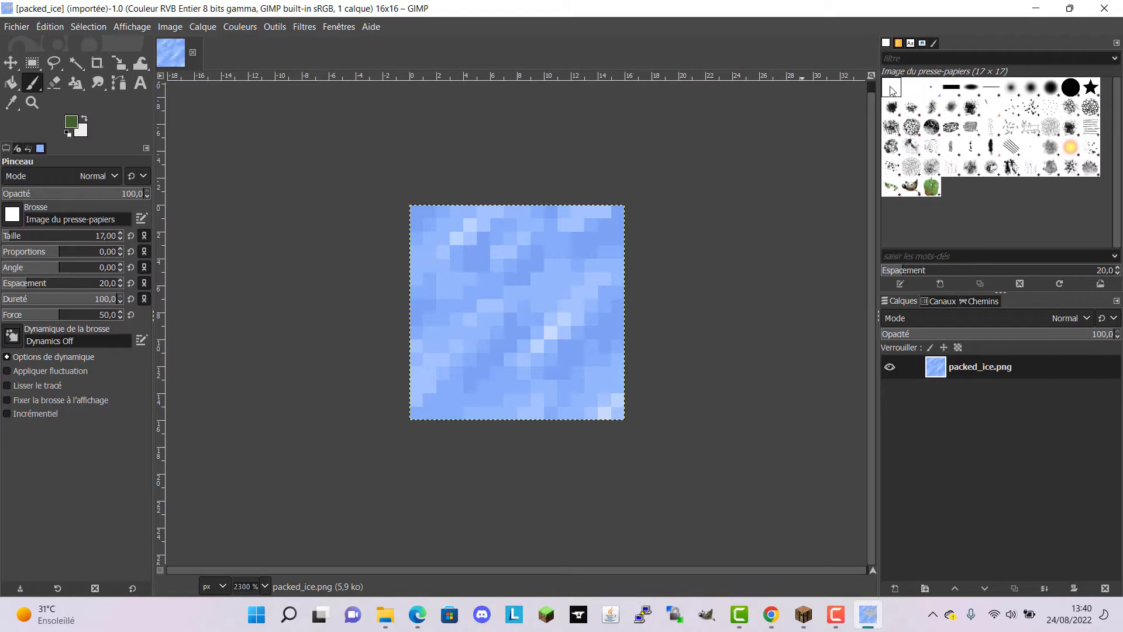
click(905, 90)
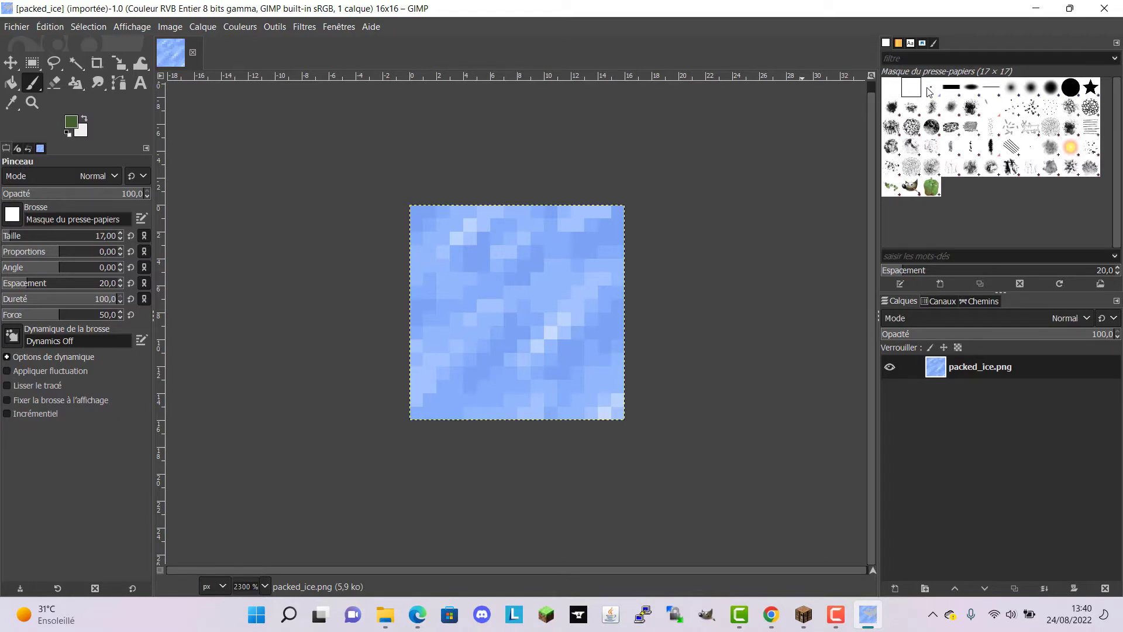
click(929, 90)
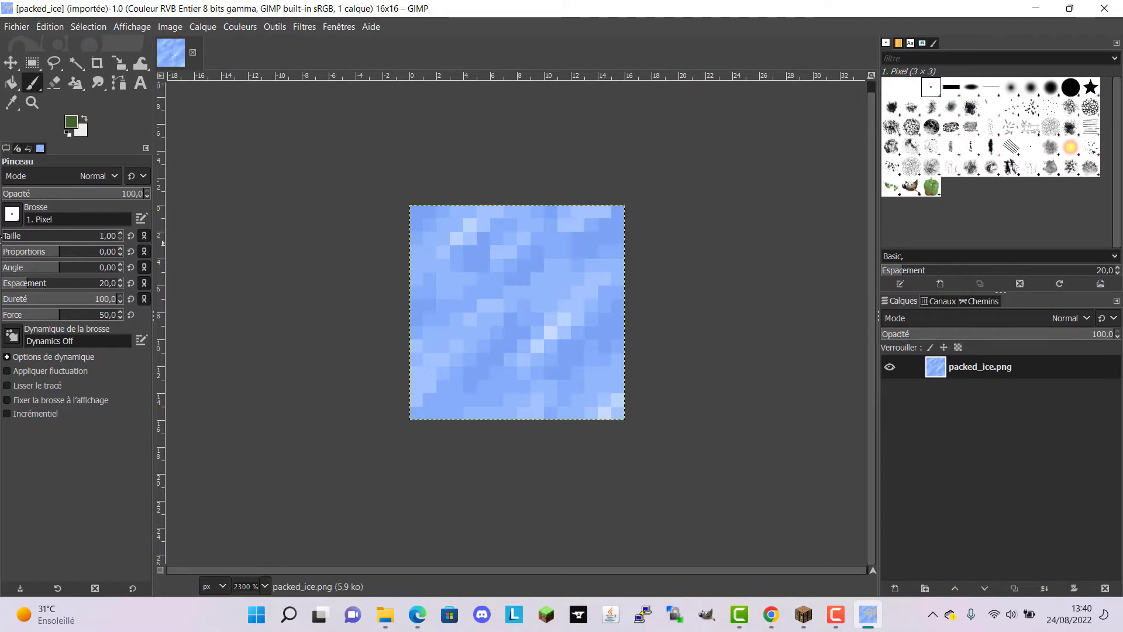
Step: Try a freehand dark green stroke down the texture's outer edge and into its centre, and undo the stroke
click(617, 212)
mouse_move(617, 212)
mouse_down()
mouse_move(604, 402)
mouse_move(527, 296)
mouse_move(541, 351)
mouse_up()
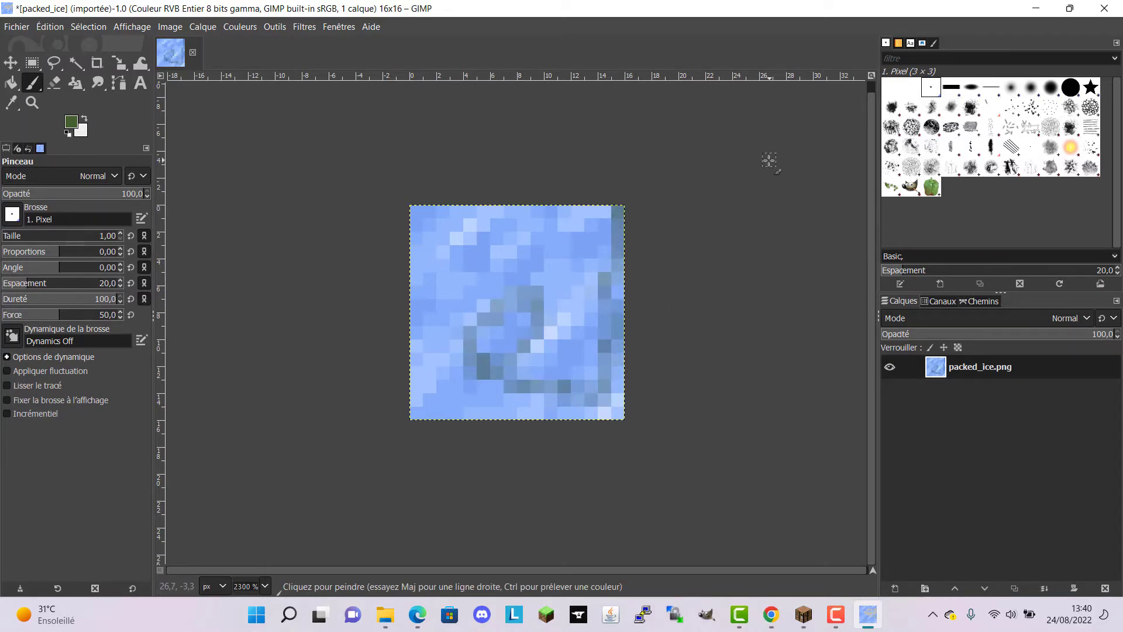
key(ctrl+z)
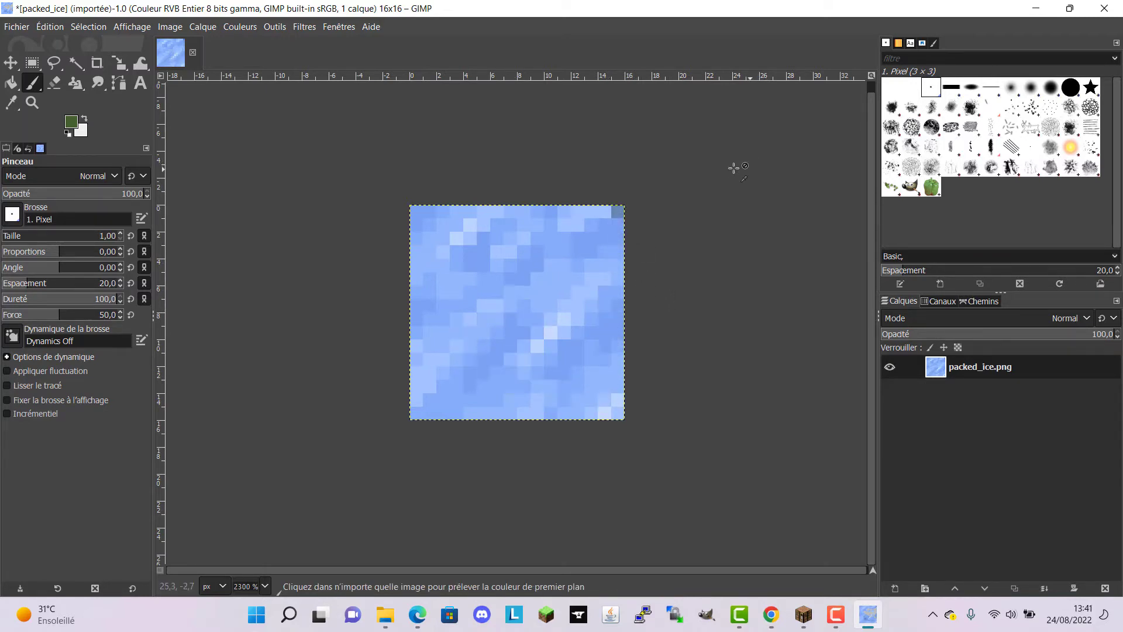
Step: Set the foreground colour to bright red, fc0202
click(75, 124)
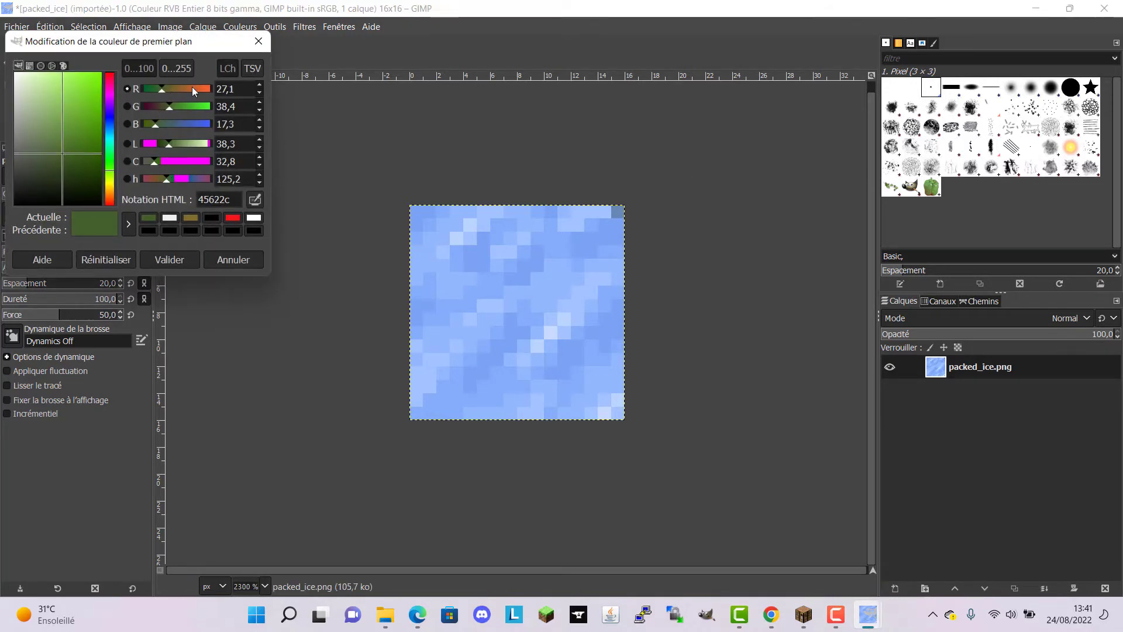
click(232, 218)
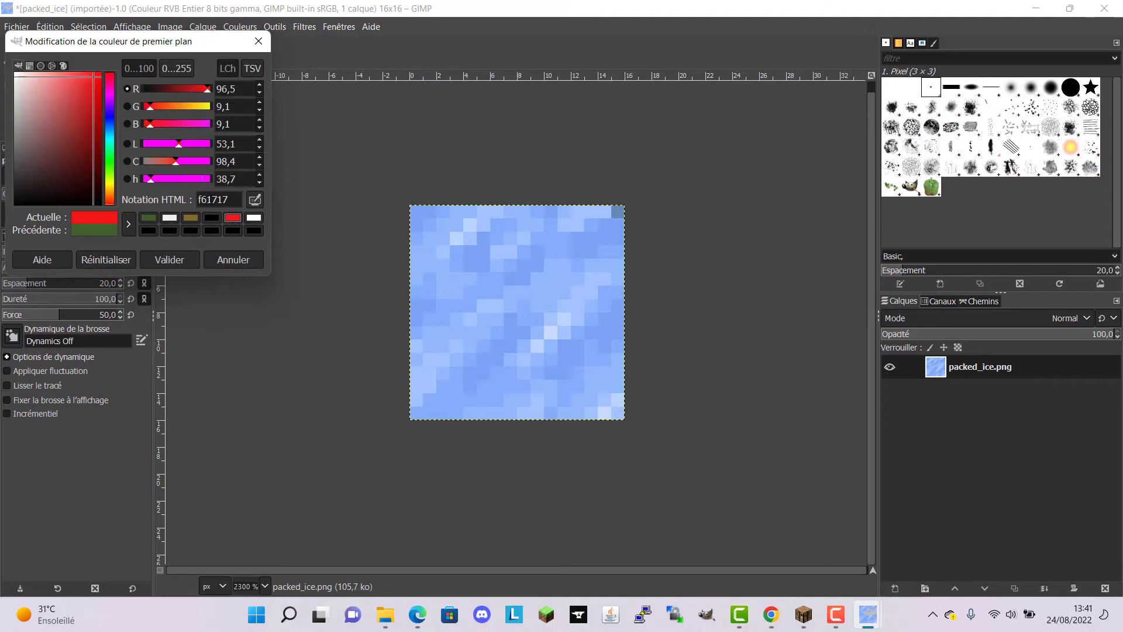
drag(205, 96, 212, 89)
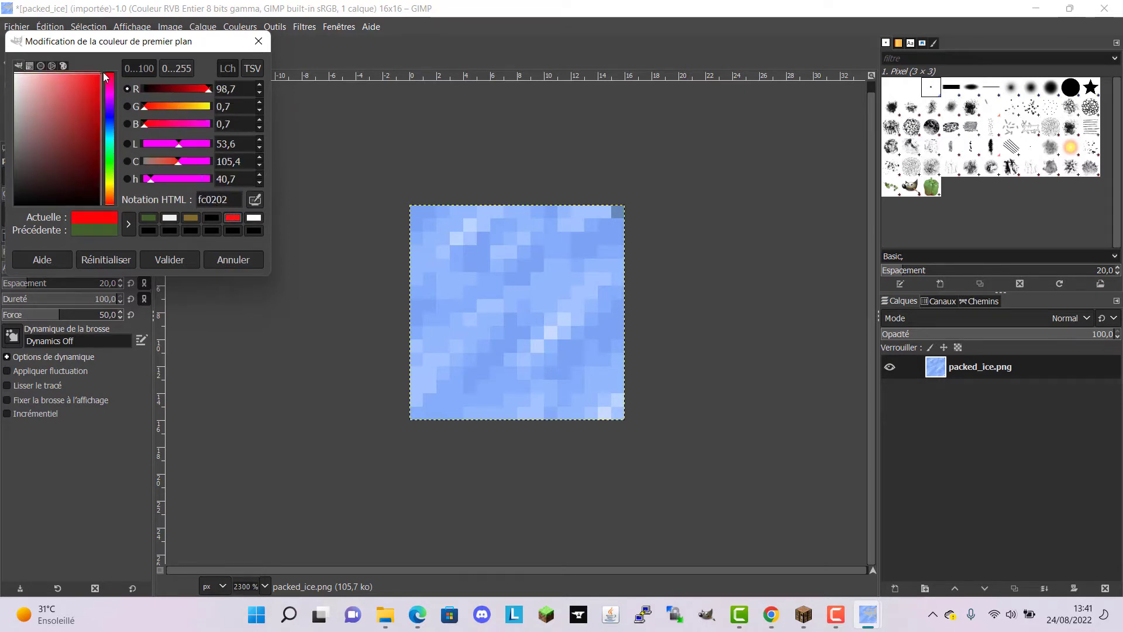
click(184, 260)
Step: Scribble red freehand strokes over the middle of the texture and add diagonal streaks with the Pencil Scratch brush at size 64
mouse_move(485, 252)
mouse_down()
mouse_move(515, 299)
mouse_move(547, 307)
mouse_move(492, 358)
mouse_move(543, 327)
mouse_move(501, 315)
mouse_move(481, 368)
mouse_move(501, 352)
mouse_move(508, 365)
mouse_move(521, 340)
mouse_move(501, 356)
mouse_move(533, 317)
mouse_move(494, 344)
mouse_move(489, 243)
mouse_move(479, 263)
mouse_move(473, 240)
mouse_move(436, 318)
mouse_move(465, 338)
mouse_move(564, 319)
mouse_move(580, 337)
mouse_move(585, 383)
mouse_move(642, 383)
mouse_move(567, 385)
mouse_move(555, 370)
mouse_move(568, 338)
mouse_move(540, 311)
mouse_move(552, 284)
mouse_move(563, 336)
mouse_up()
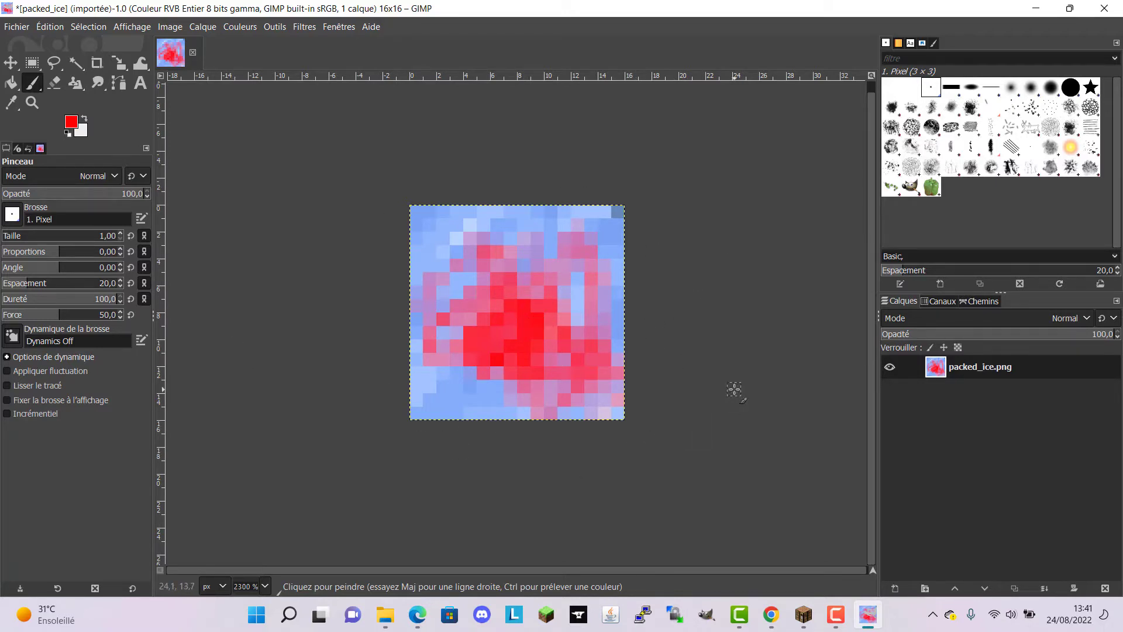
click(1011, 146)
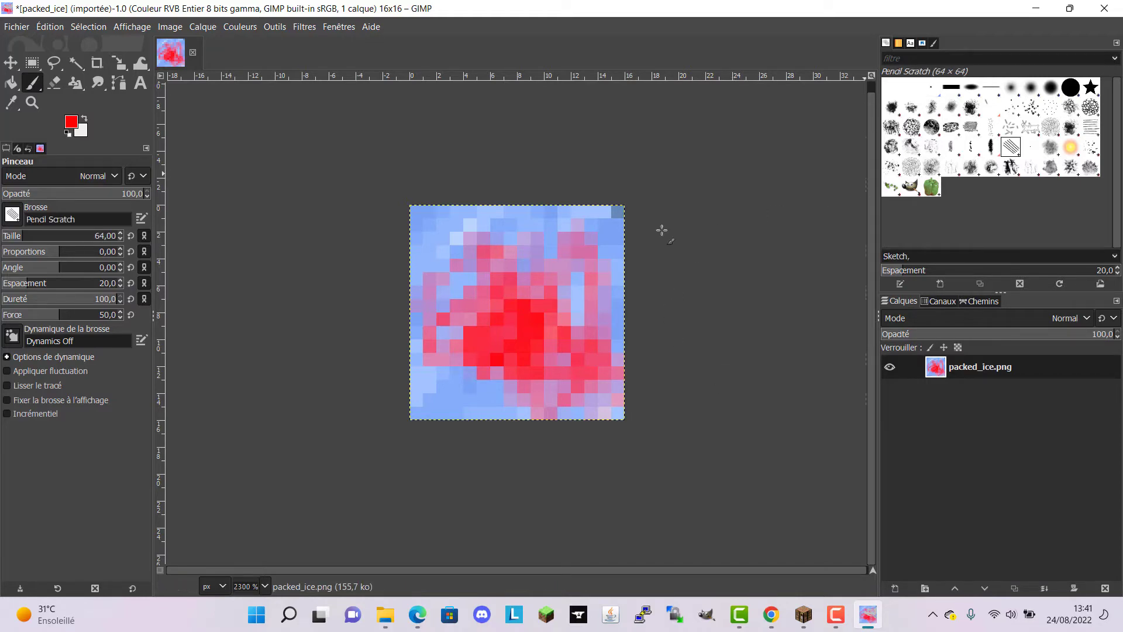
click(643, 527)
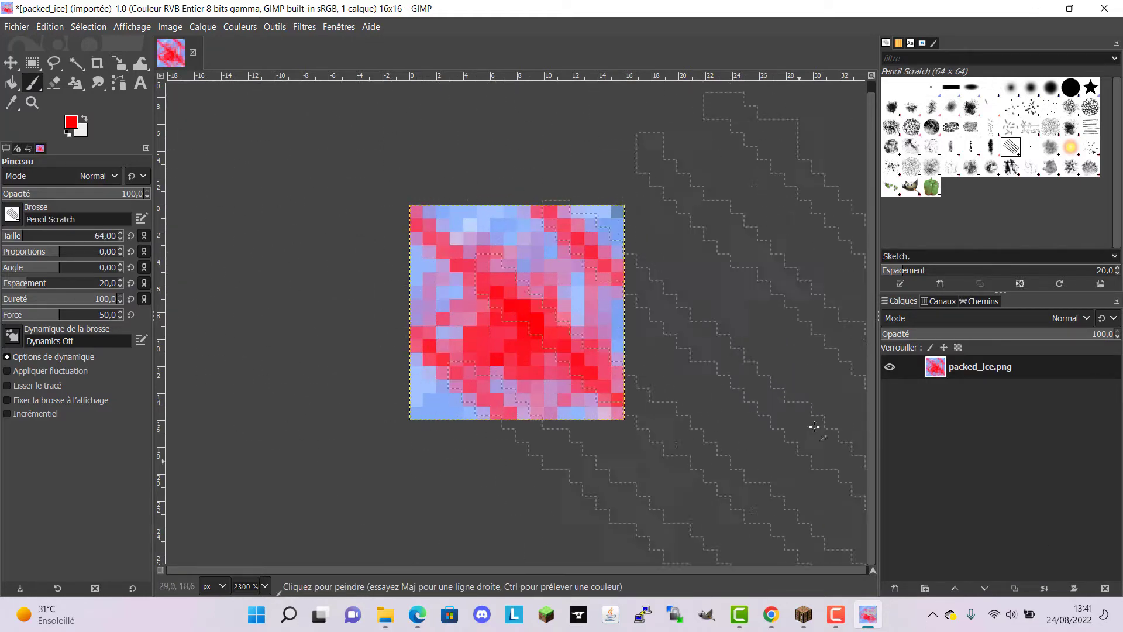
Step: Return to the 1. Pixel brush at size 1 and paint solid red pixels in the texture's upper-right corner and along its top edge
click(930, 87)
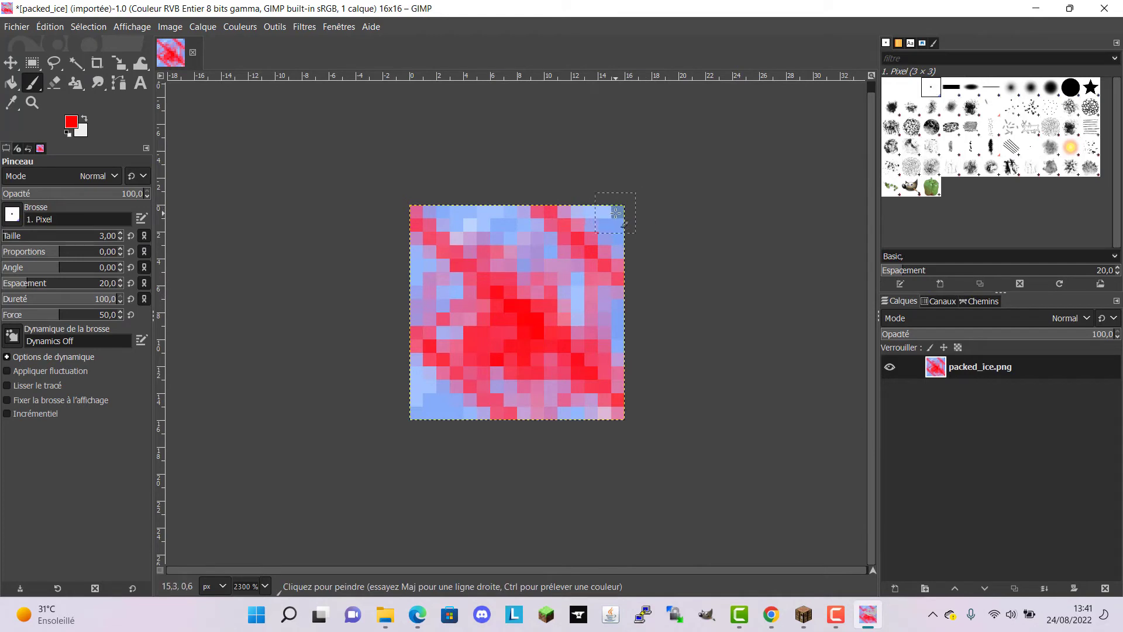
drag(23, 239, 1, 246)
click(618, 228)
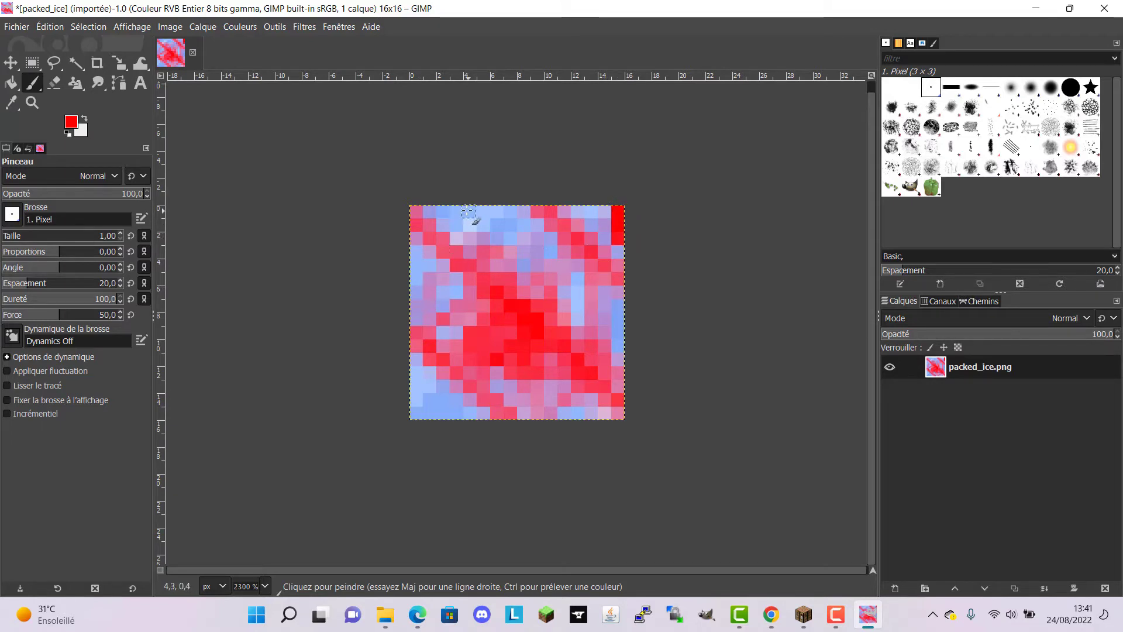
drag(466, 212, 457, 211)
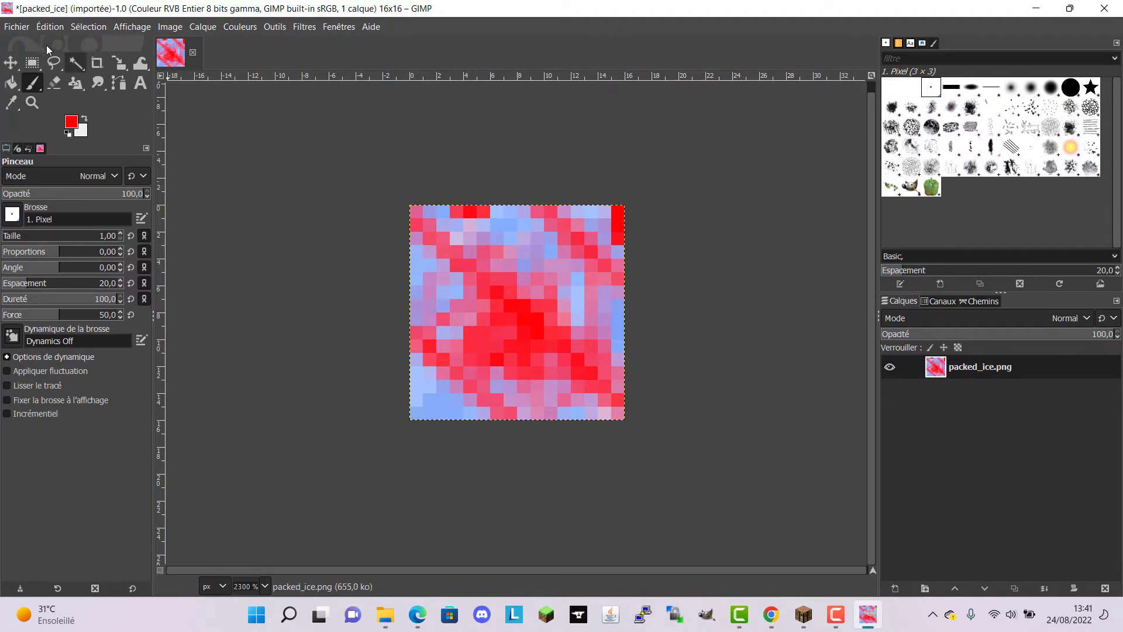
Step: Export the image as packed_ice.png into the pack's block folder, replacing the existing file and keeping the offered PNG options
click(18, 27)
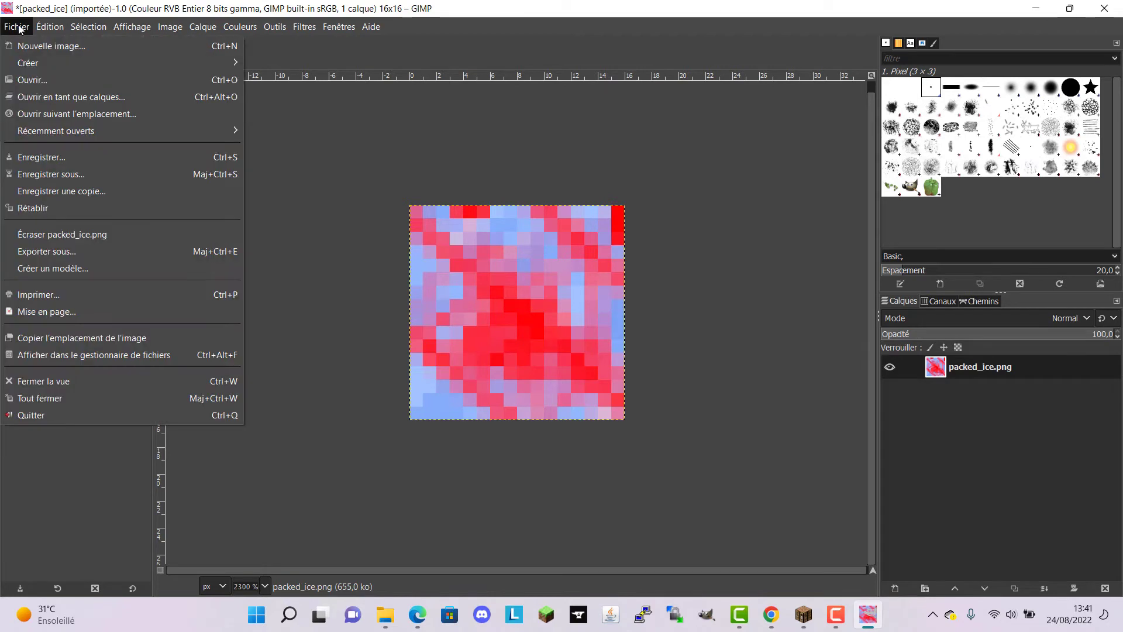
click(75, 253)
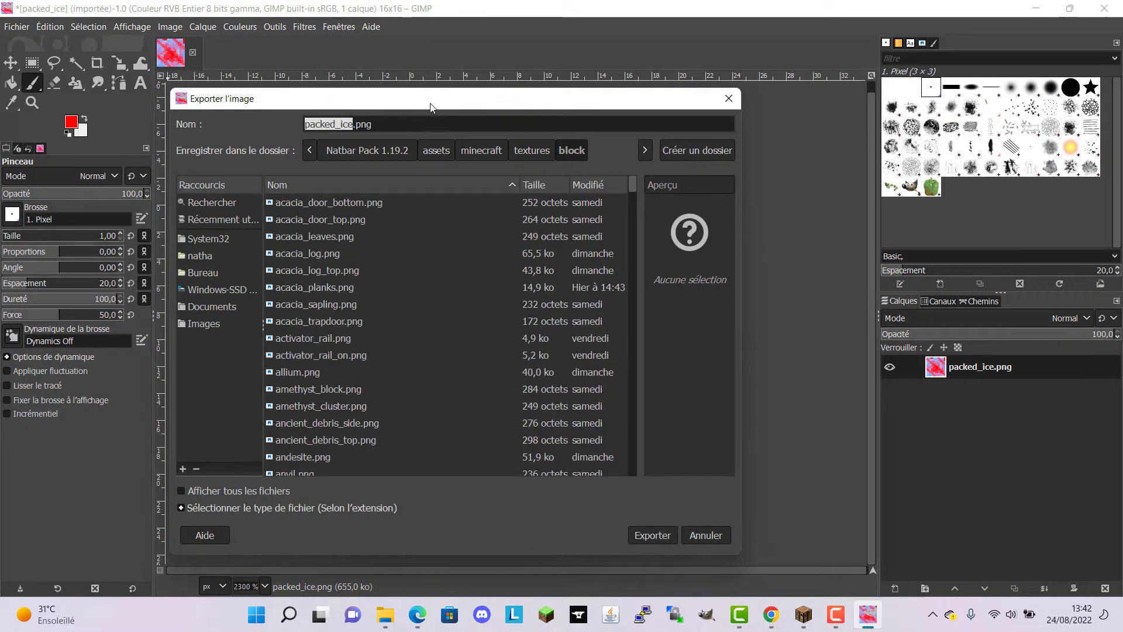
click(393, 119)
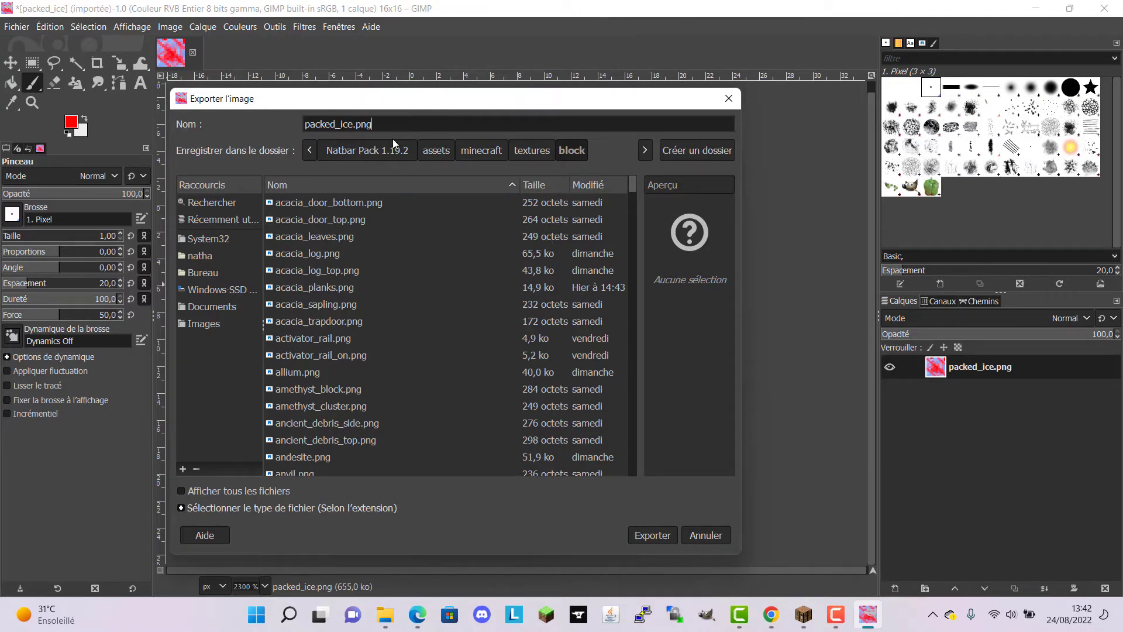
click(658, 536)
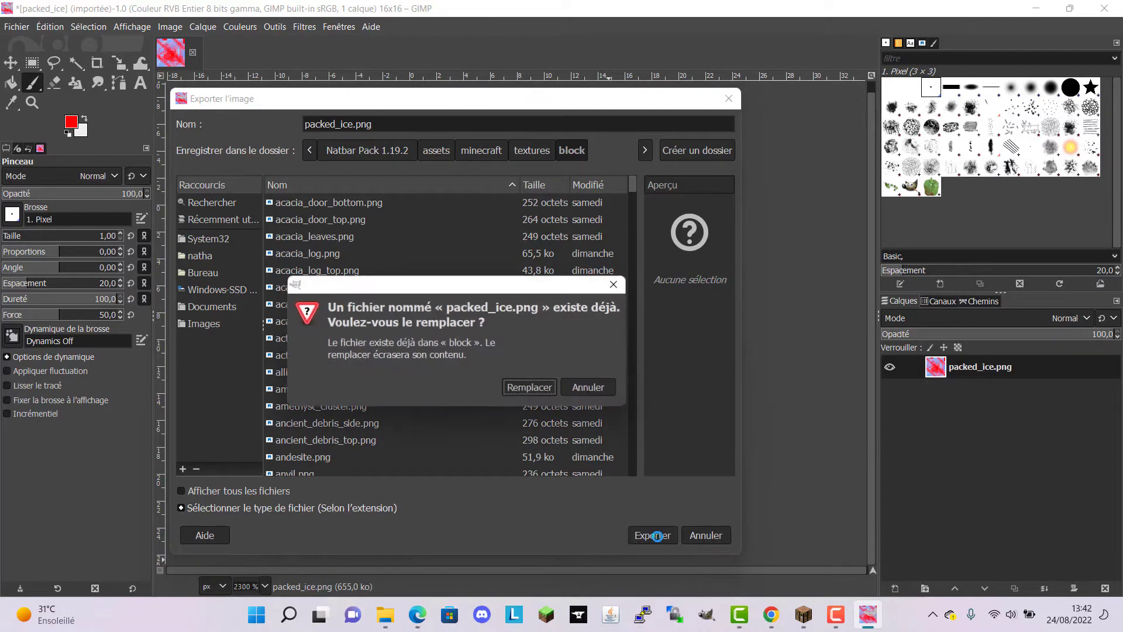
click(524, 393)
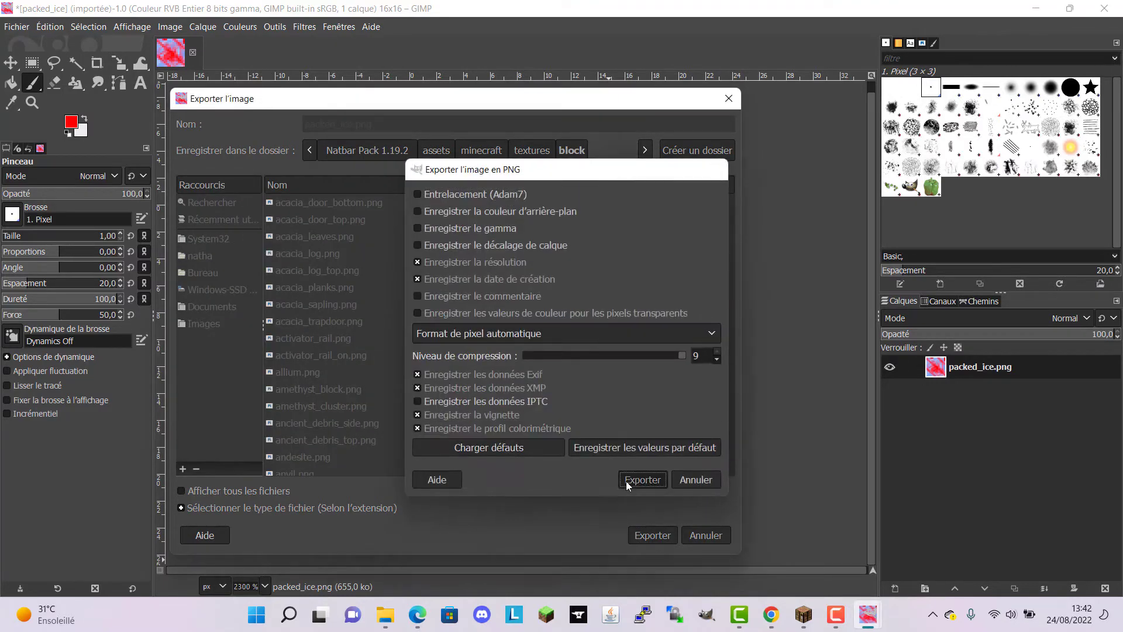
click(642, 480)
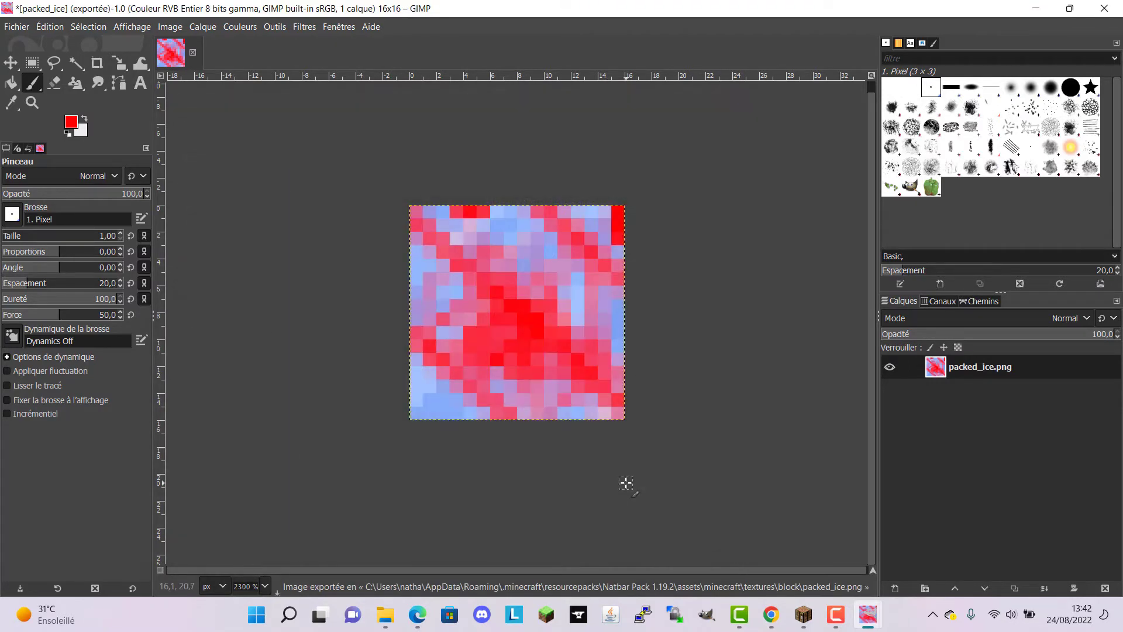
Step: Minimize the image editor and reload the "ice" search results in the block folder to check the packed_ice.png thumbnail
click(1038, 15)
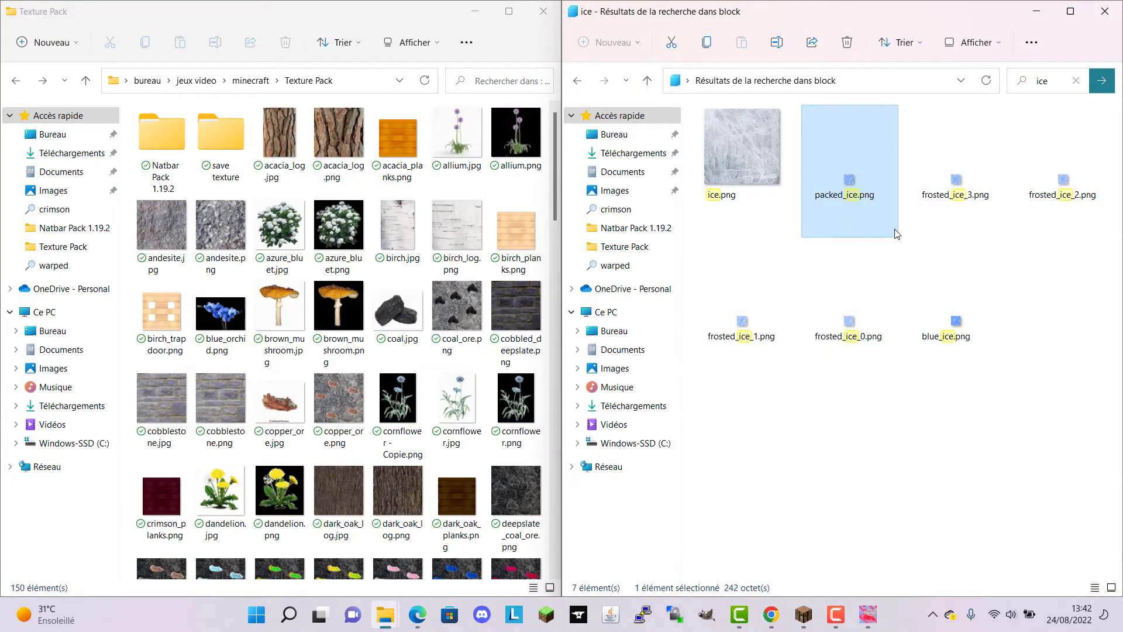
click(578, 81)
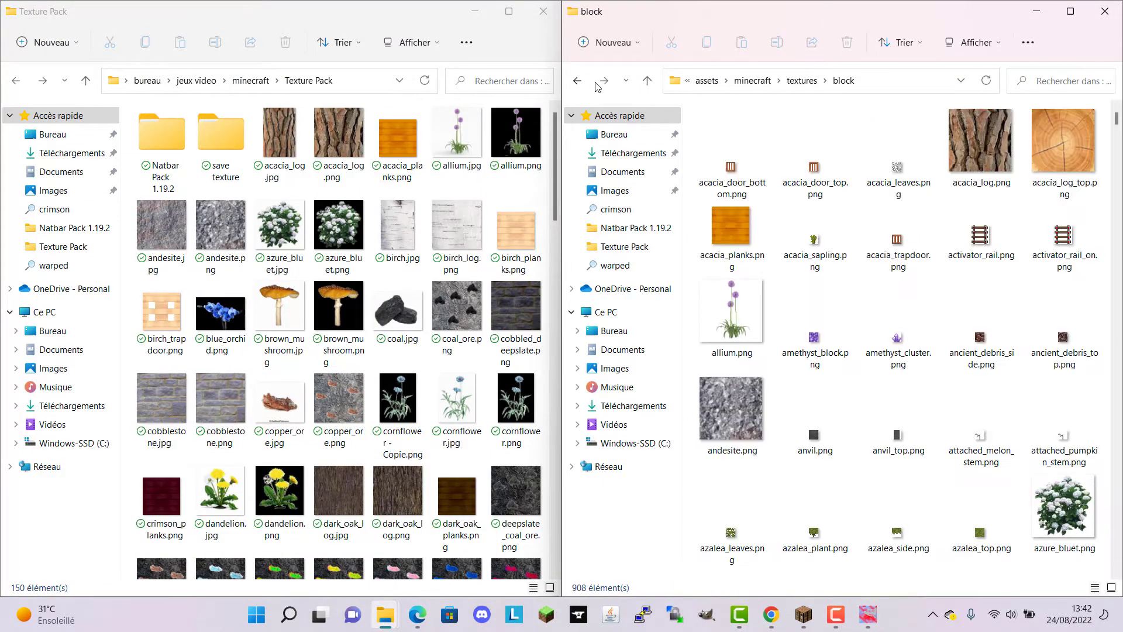
click(607, 87)
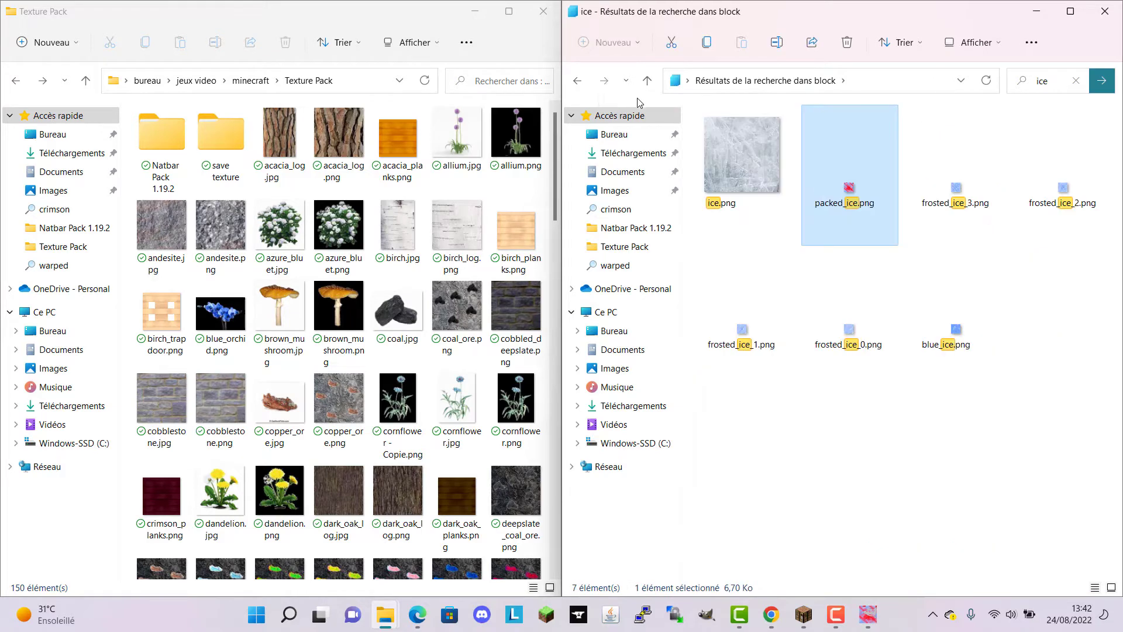
mouse_move(857, 169)
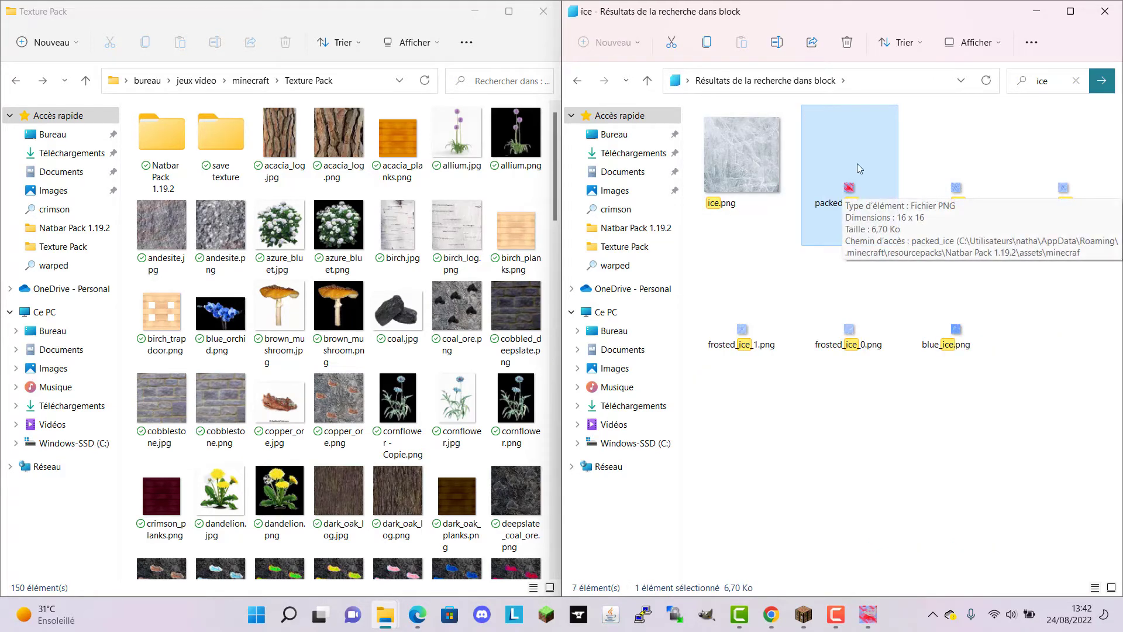
Step: Switch to Minecraft, enable the Natbar Pack 1.19.2 resource pack, apply the selection and maximize the game window
click(812, 621)
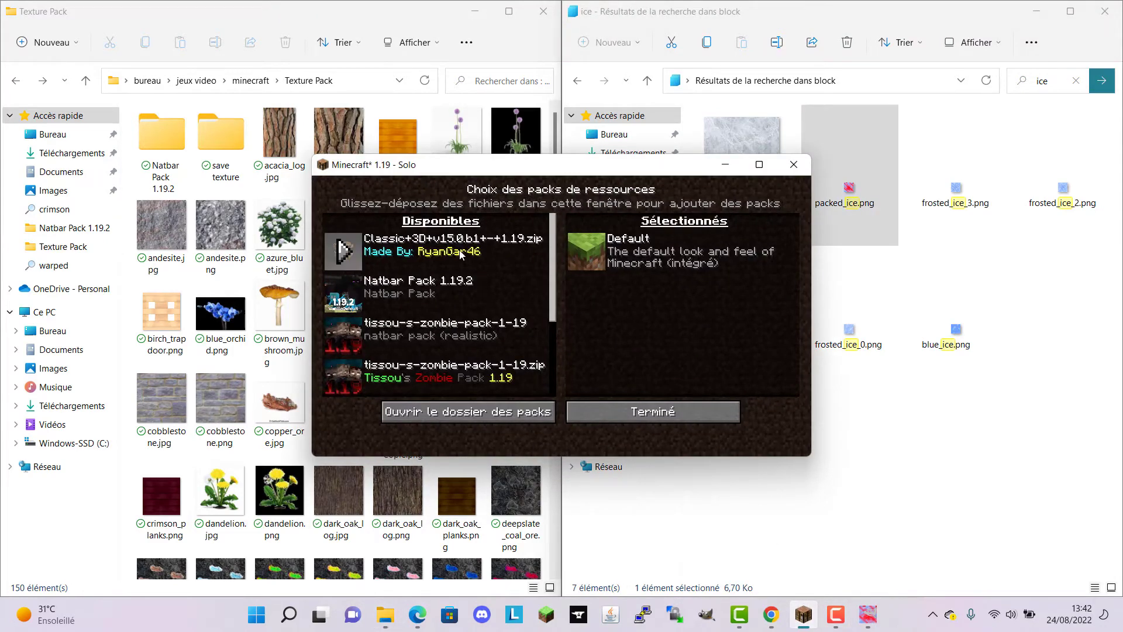
click(342, 292)
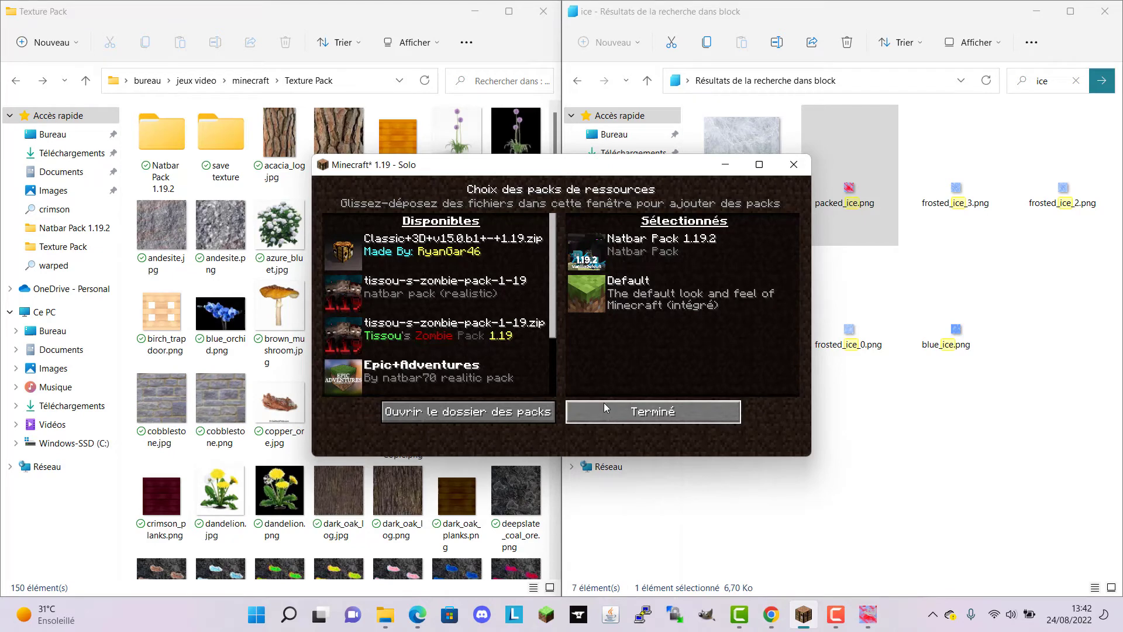
click(603, 405)
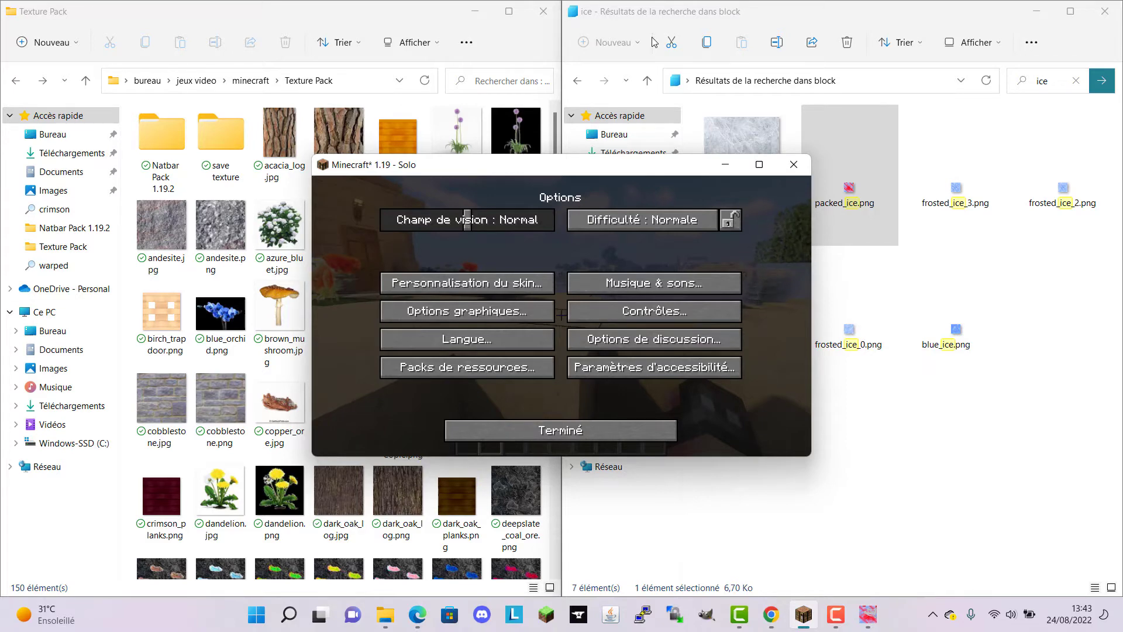
click(759, 164)
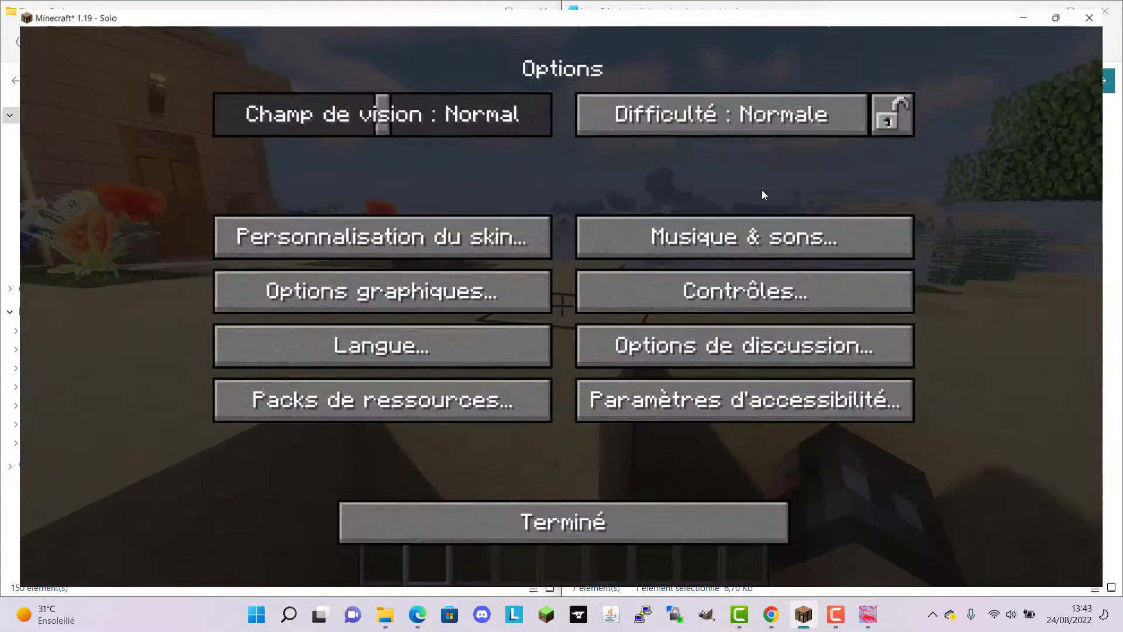
Step: Resume the game, search the creative inventory for "gla" and put packed ice in the first hotbar slot
key(Escape)
key(Escape)
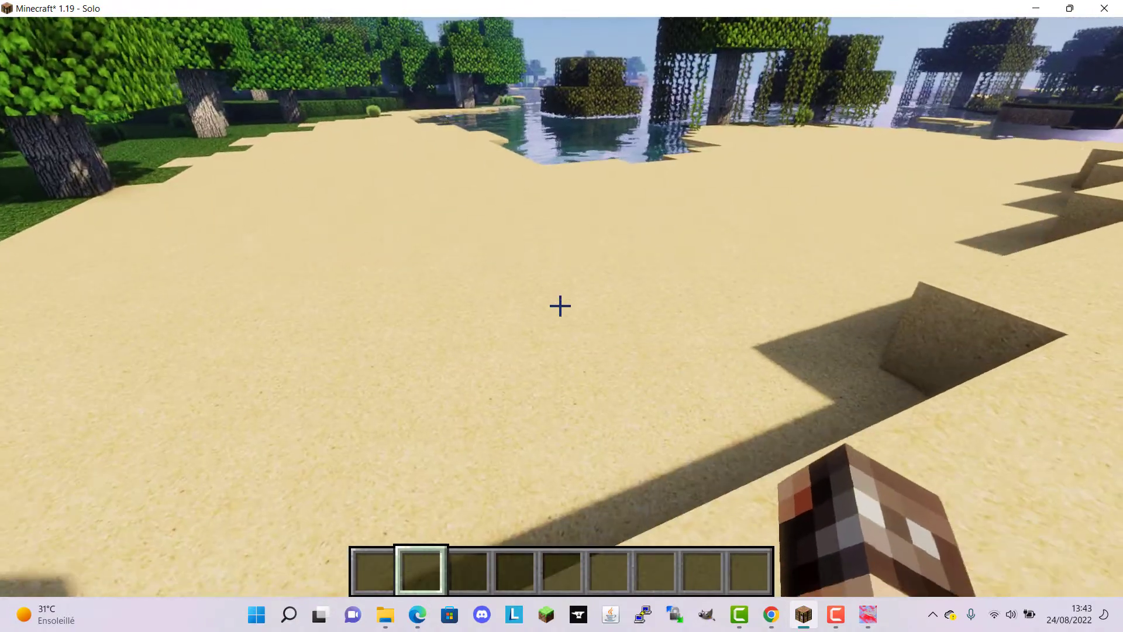
key(e)
click(754, 120)
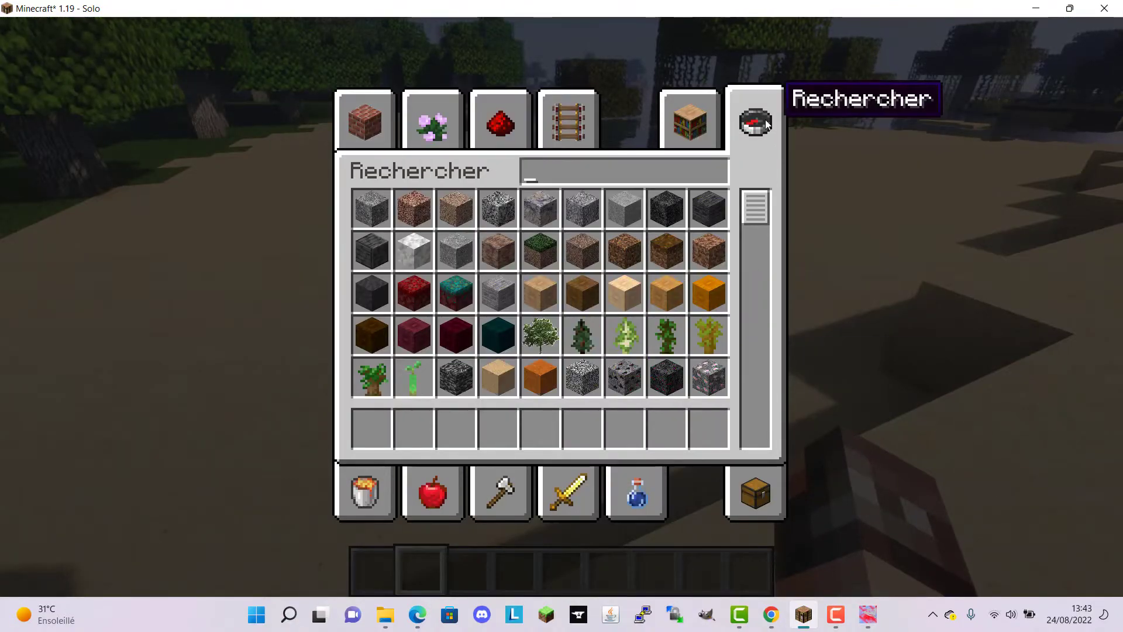
text(gla)
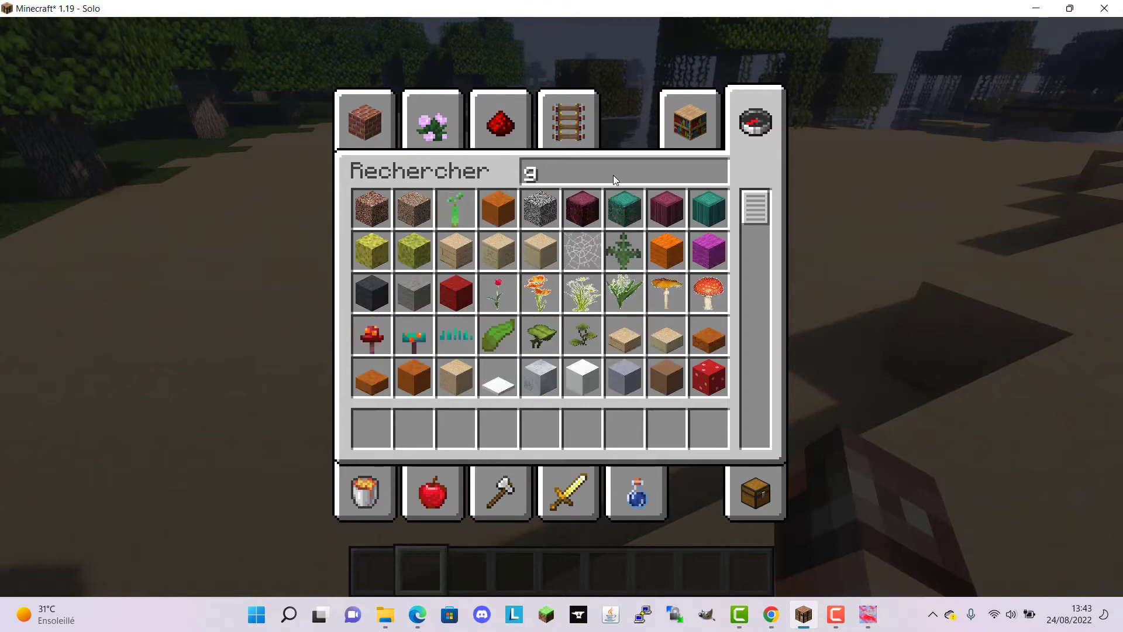
click(413, 208)
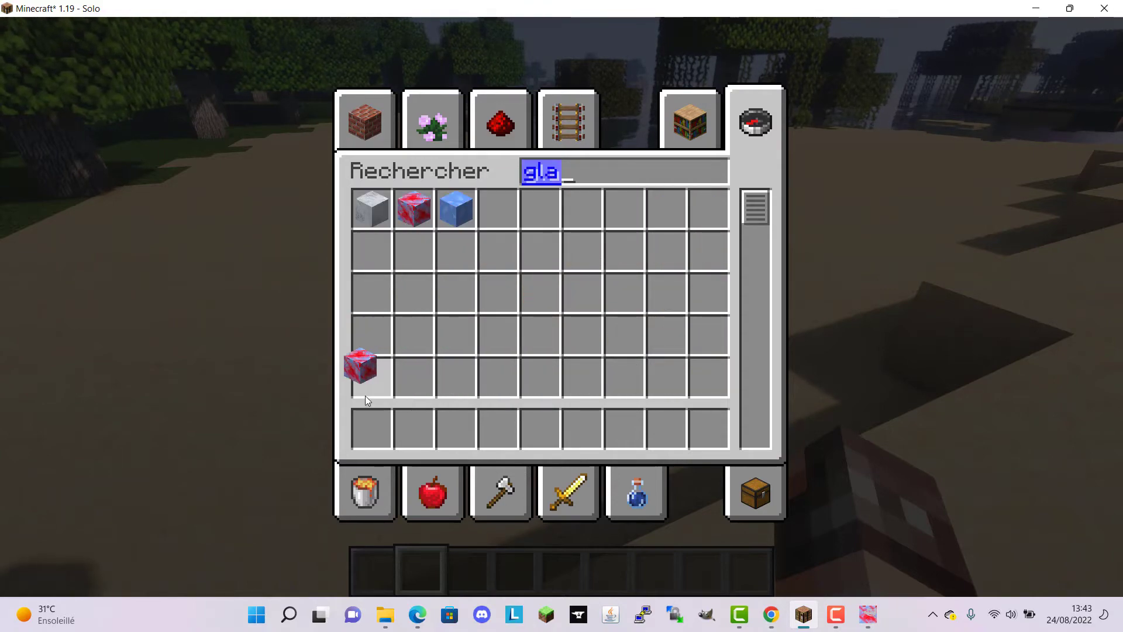
click(371, 429)
key(e)
Step: Place a row of three packed ice blocks on the sand and examine the repainted texture with an empty hand
scroll(560, 305, up, 2)
scroll(559, 305, down, 1)
right_click(560, 305)
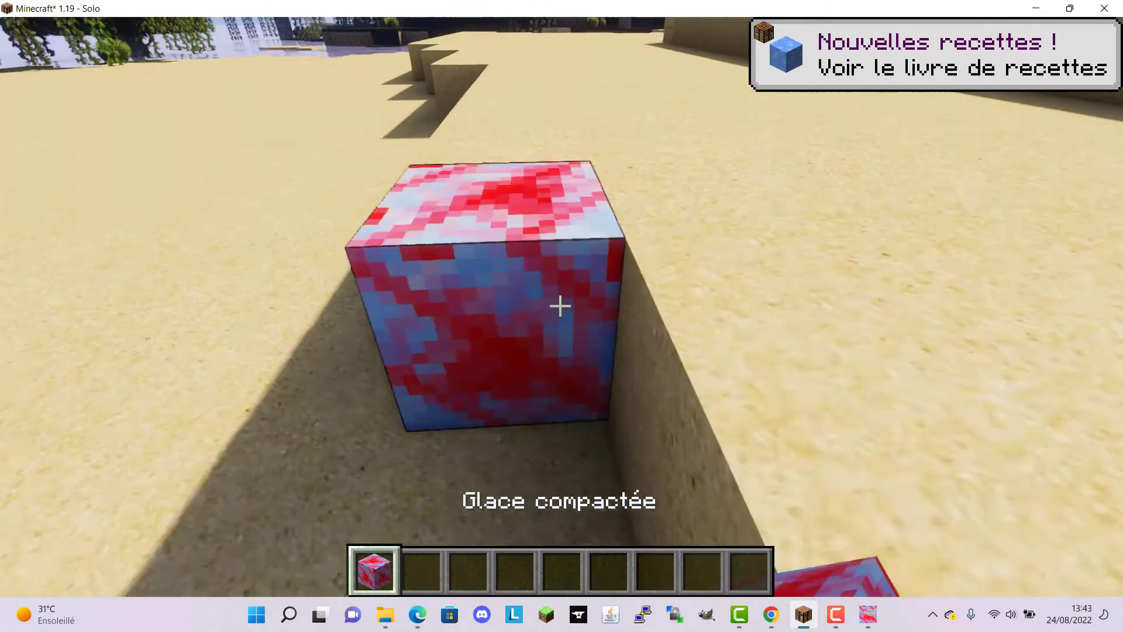
scroll(560, 305, down, 1)
scroll(560, 305, up, 1)
right_click(560, 305)
right_click(560, 305)
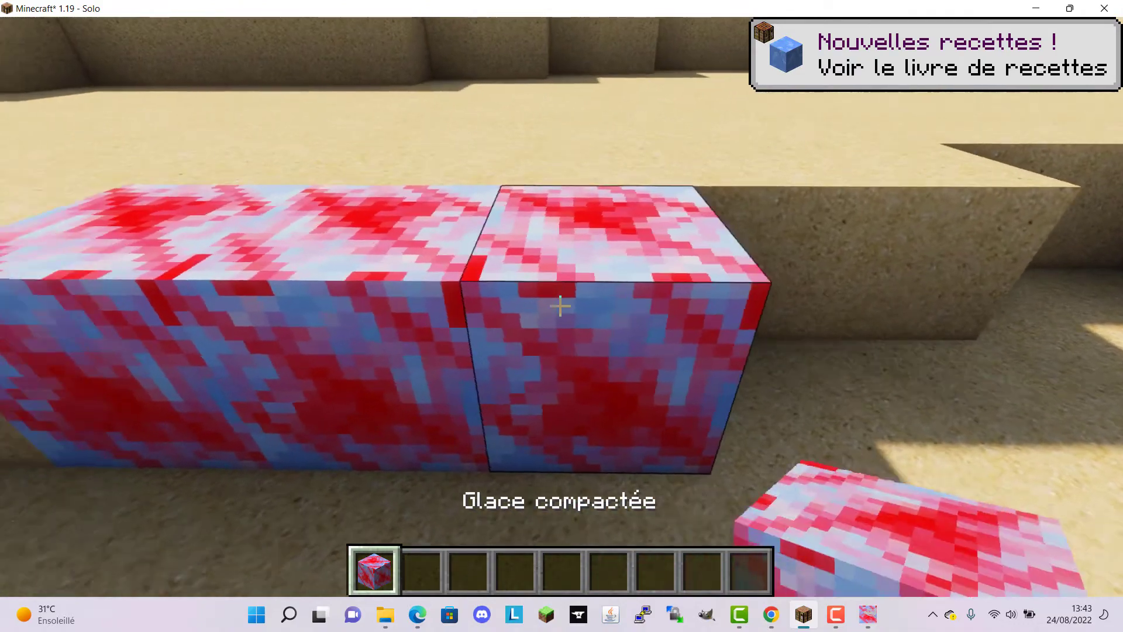
scroll(560, 305, down, 1)
key(w)
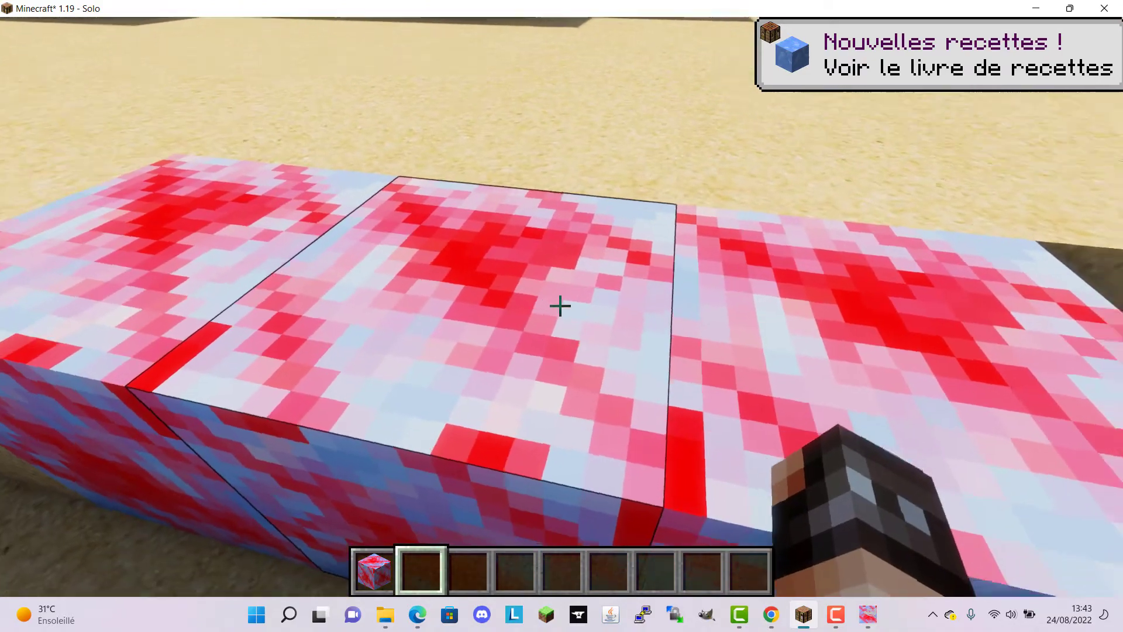
key(s)
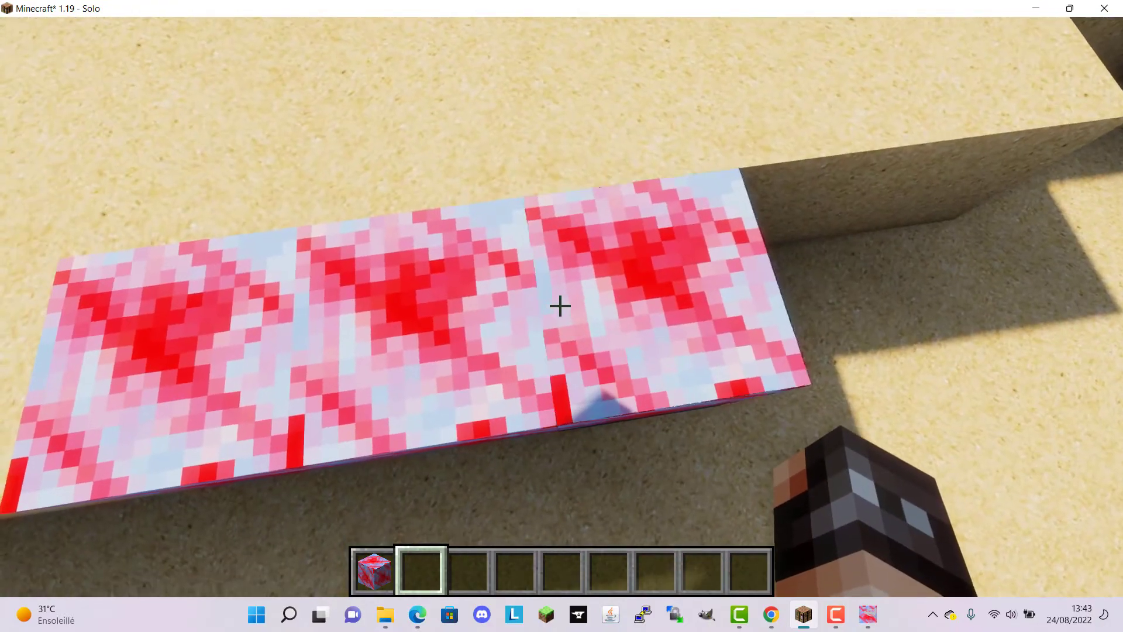
Step: Clear the row and place separate packed ice blocks on the open sand to view their sides
click(560, 305)
key(1)
right_click(560, 305)
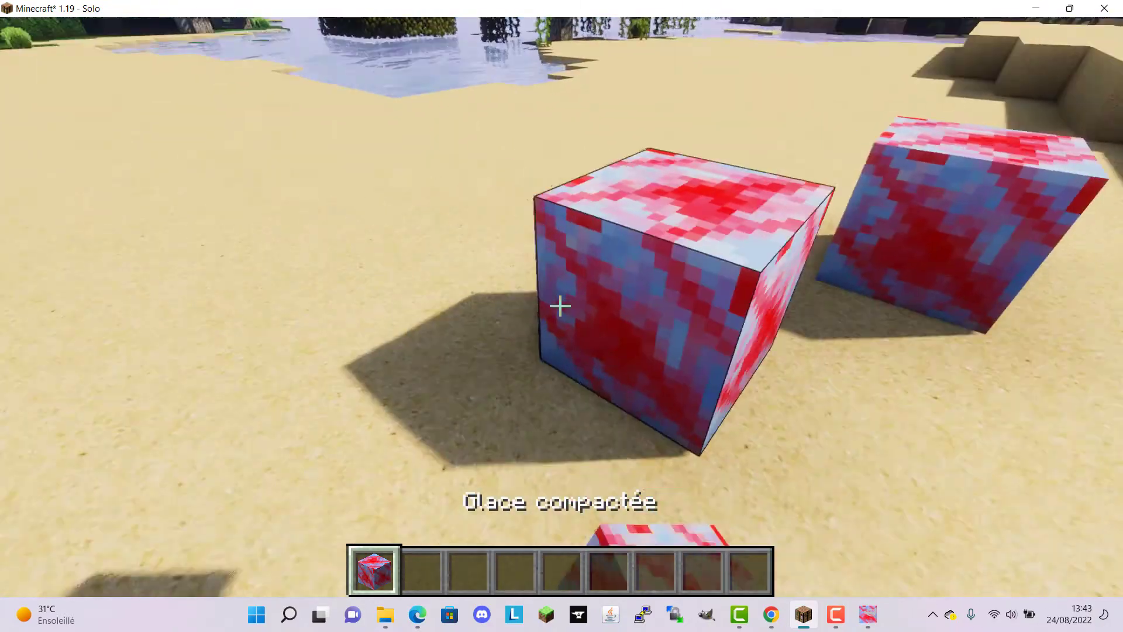
key(w)
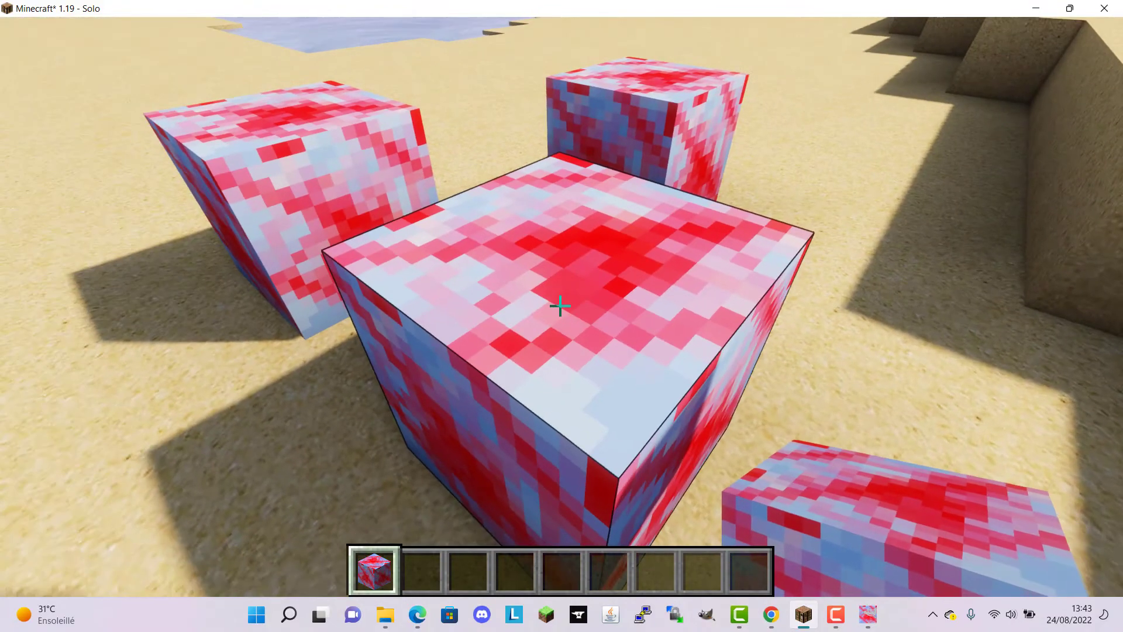
Step: Break the separate blocks and stack packed ice into a wall two blocks wide and two blocks high
click(559, 305)
click(560, 305)
right_click(560, 306)
right_click(560, 305)
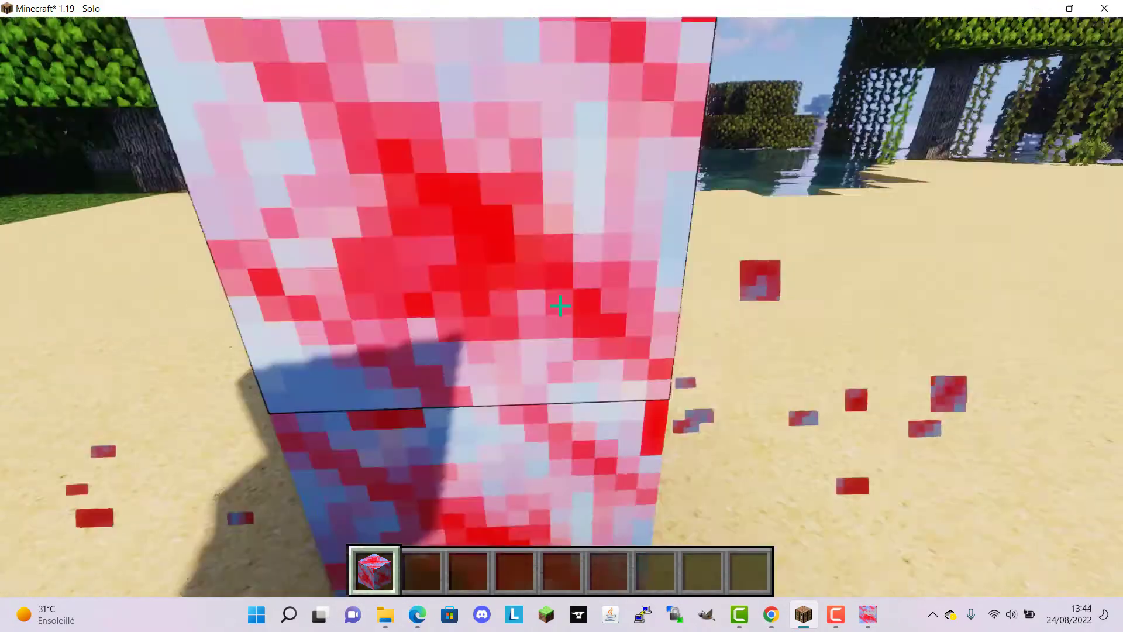
key(s)
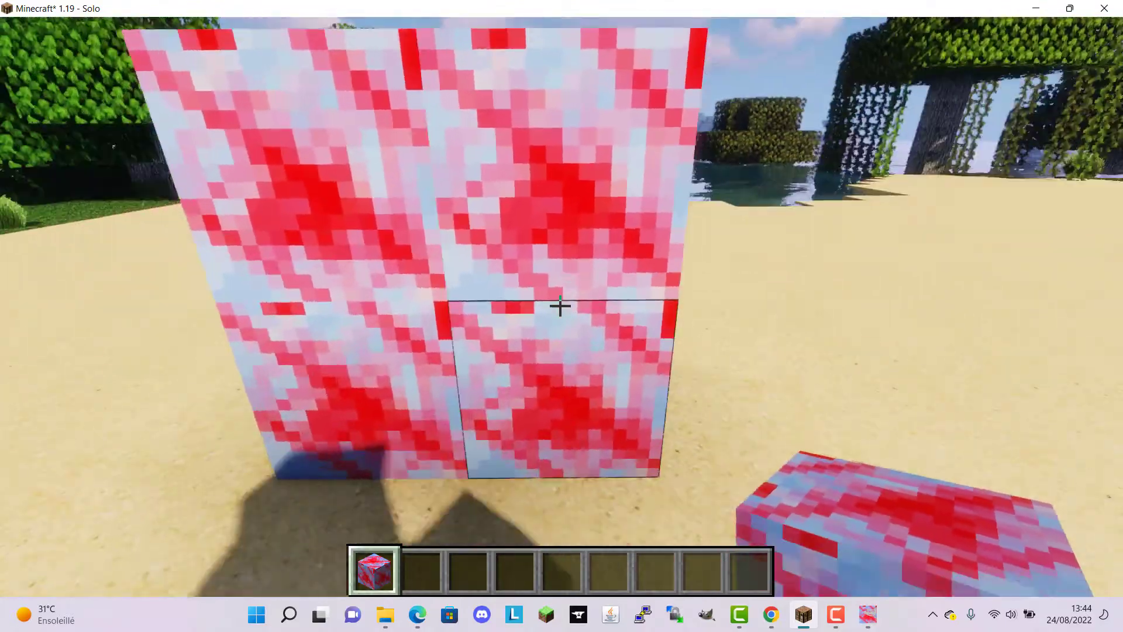
Step: Select the empty second hotbar slot and break the four packed ice blocks of the wall
key(2)
click(560, 305)
click(559, 305)
click(560, 305)
click(559, 306)
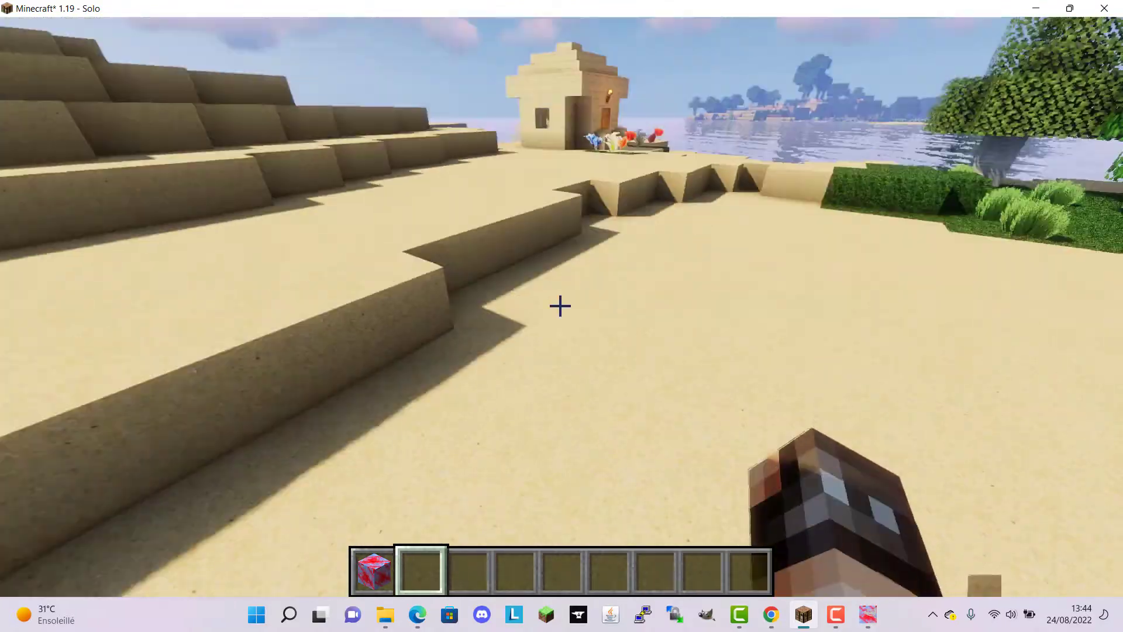
Step: Walk around the beach, look over the terrain textures and the character, and return to first-person view
key(w)
key(w)
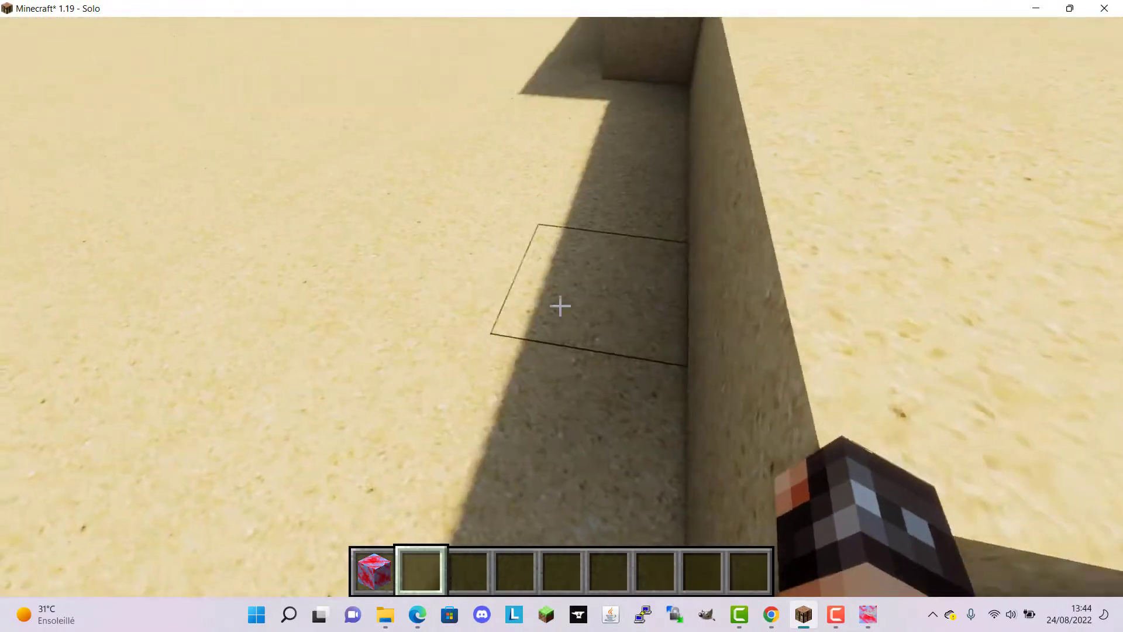
key(w)
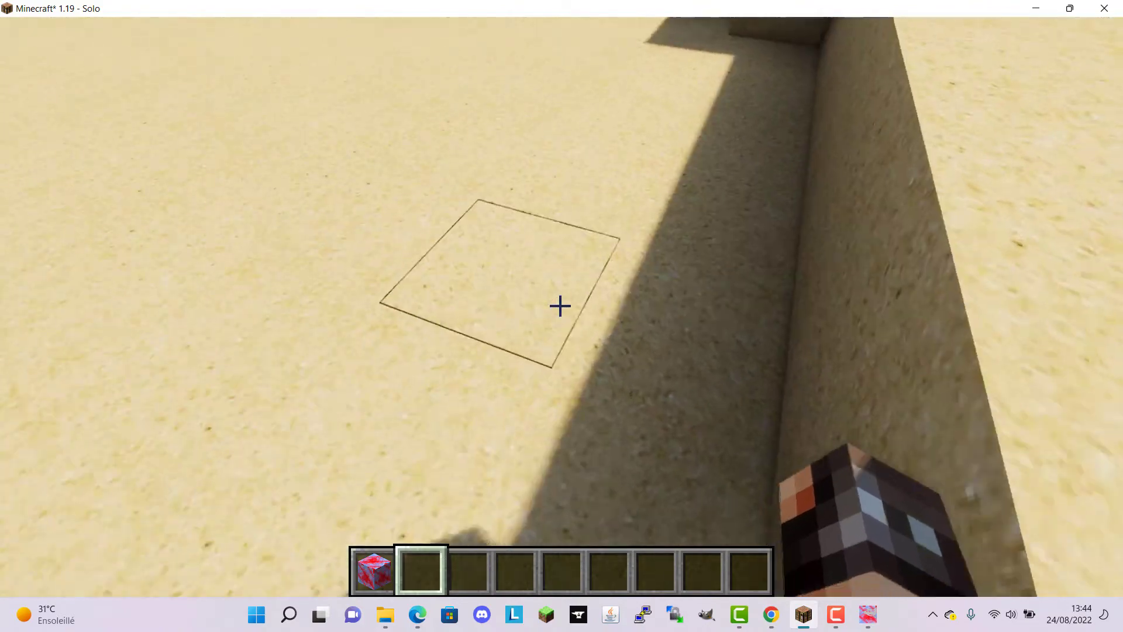
key(w)
key(w)
key(w)
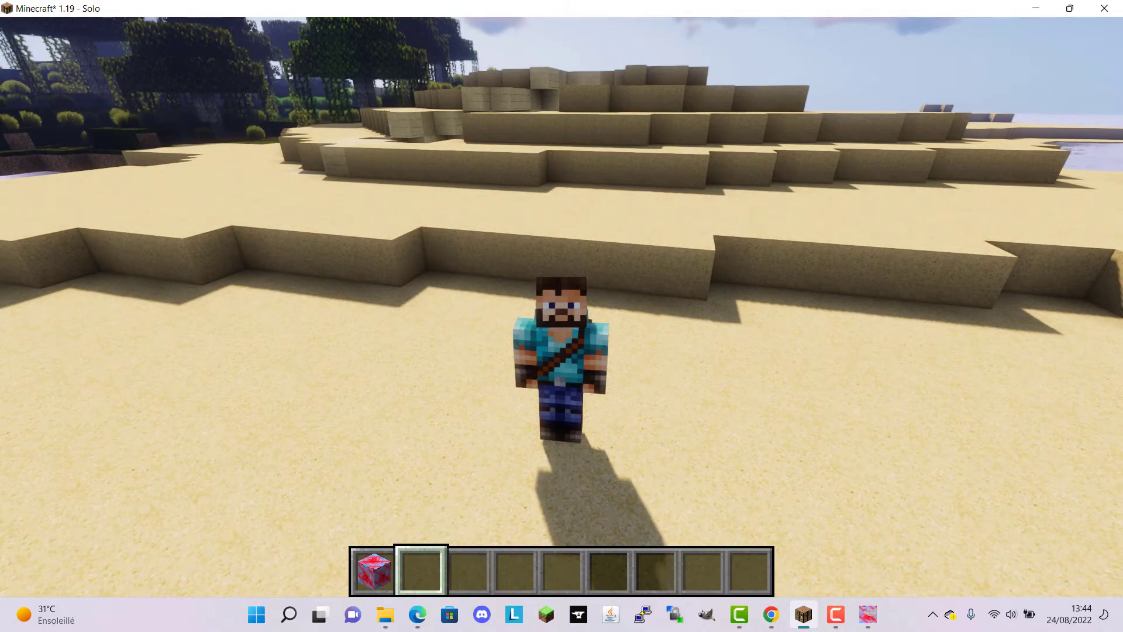
key(F5)
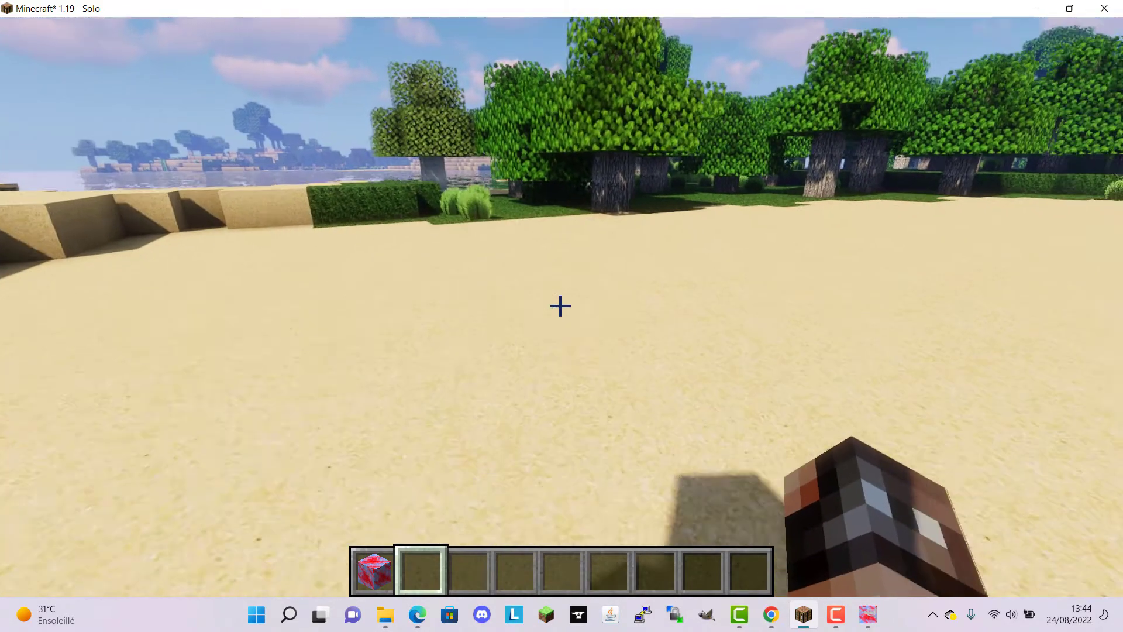
Step: Copy the log block from the nearby tree, place a row of four logs on the sand and break them again
key(w)
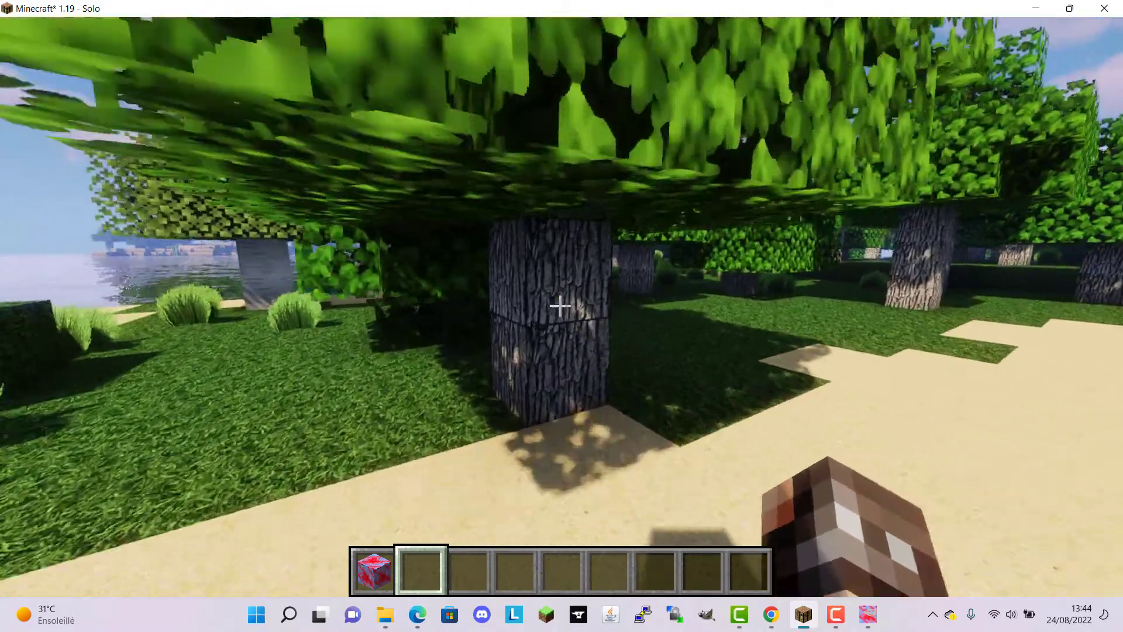
middle_click(560, 305)
right_click(559, 305)
right_click(560, 305)
right_click(560, 306)
right_click(559, 305)
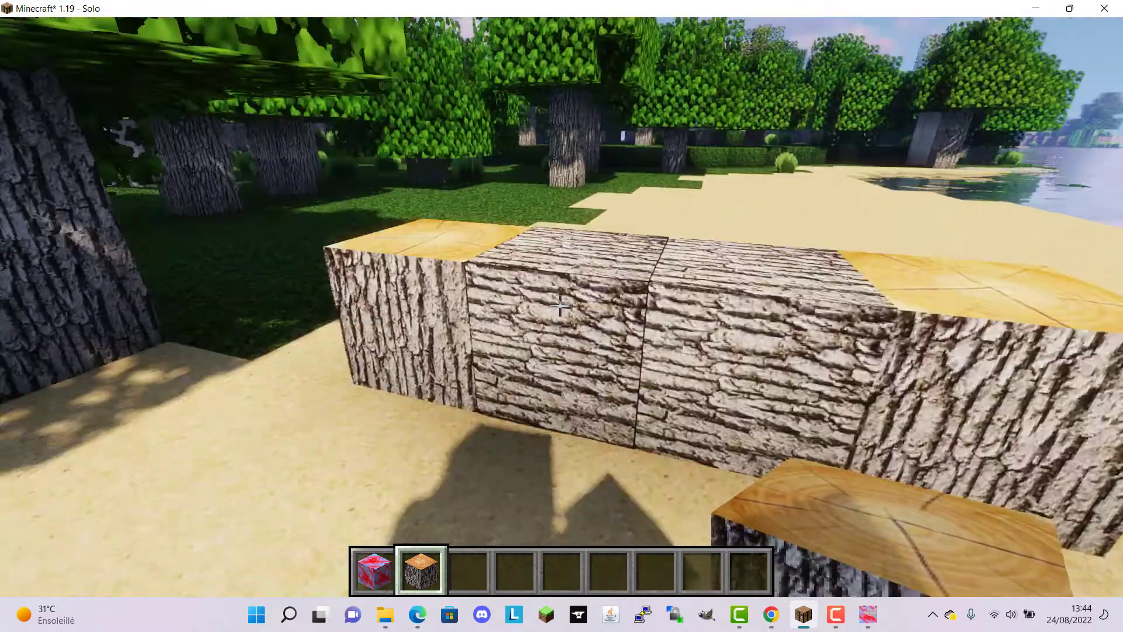
click(560, 305)
click(560, 305)
click(560, 305)
click(560, 305)
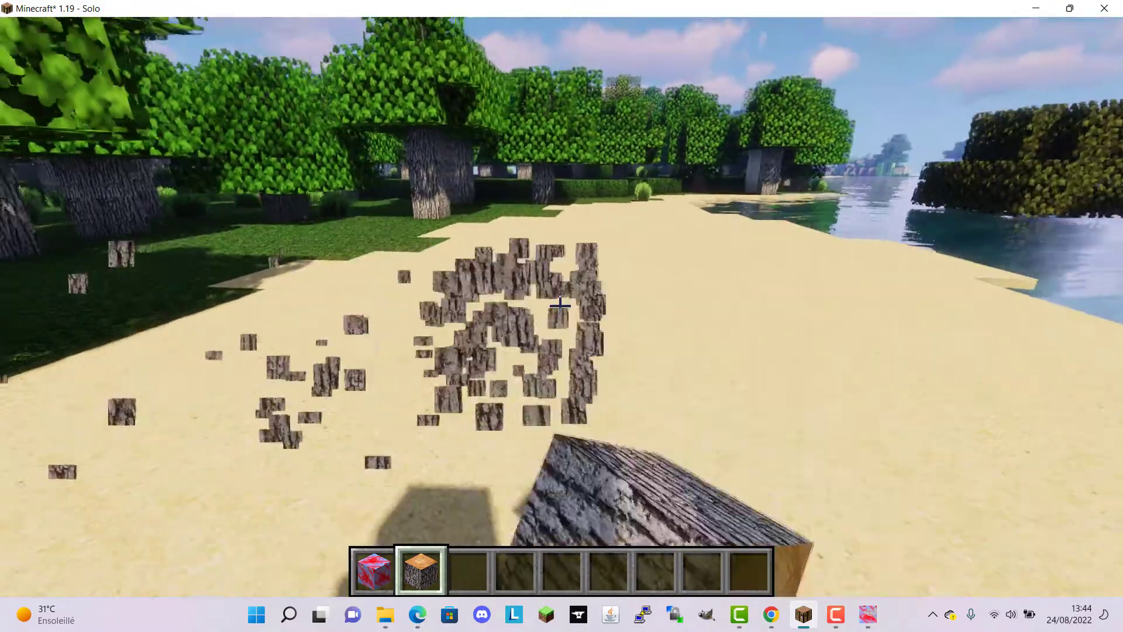
Step: Remove the log and the packed ice from the hotbar in the creative inventory
key(e)
shift+click(421, 430)
shift+click(372, 420)
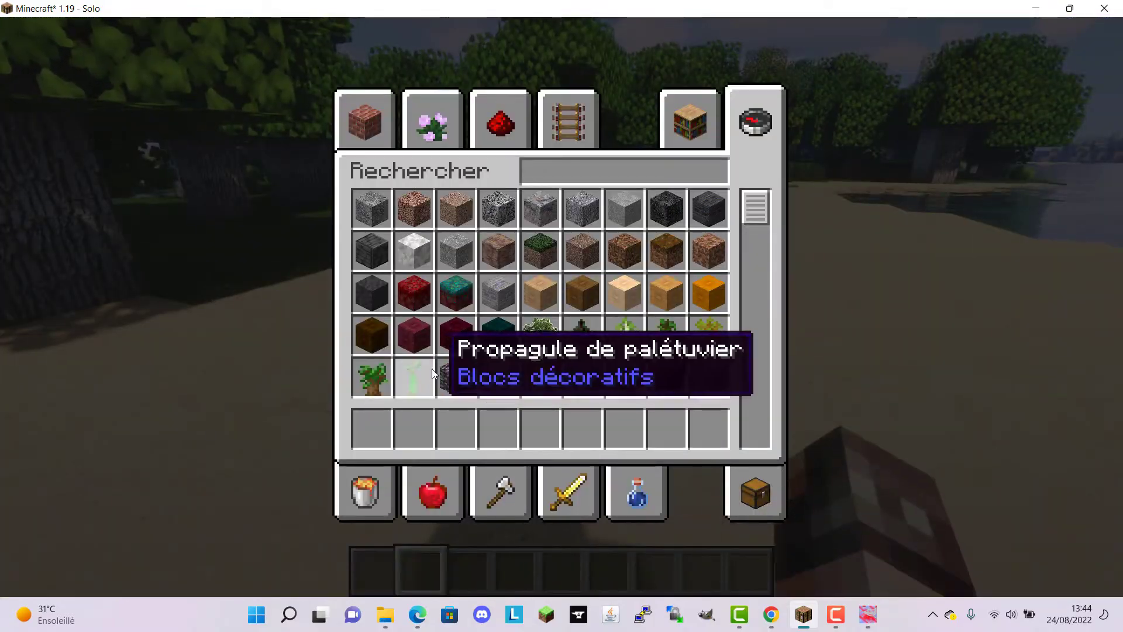
key(e)
Step: Search the creative inventory for "gl" and put packed ice in the first hotbar slot
text(e)
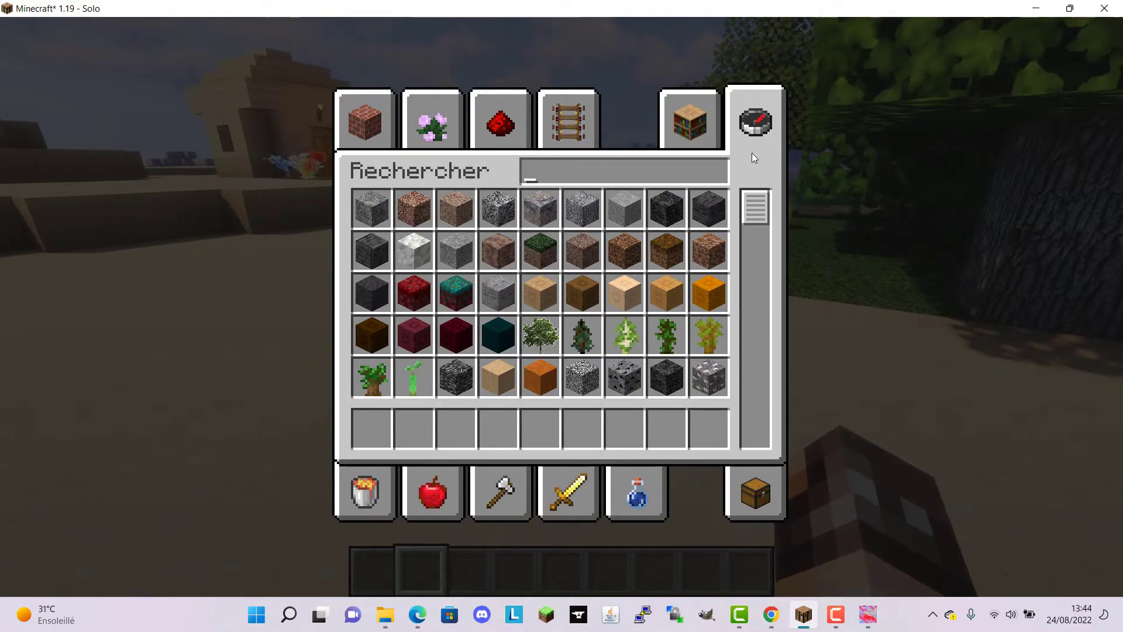
text(gl)
click(414, 208)
click(372, 430)
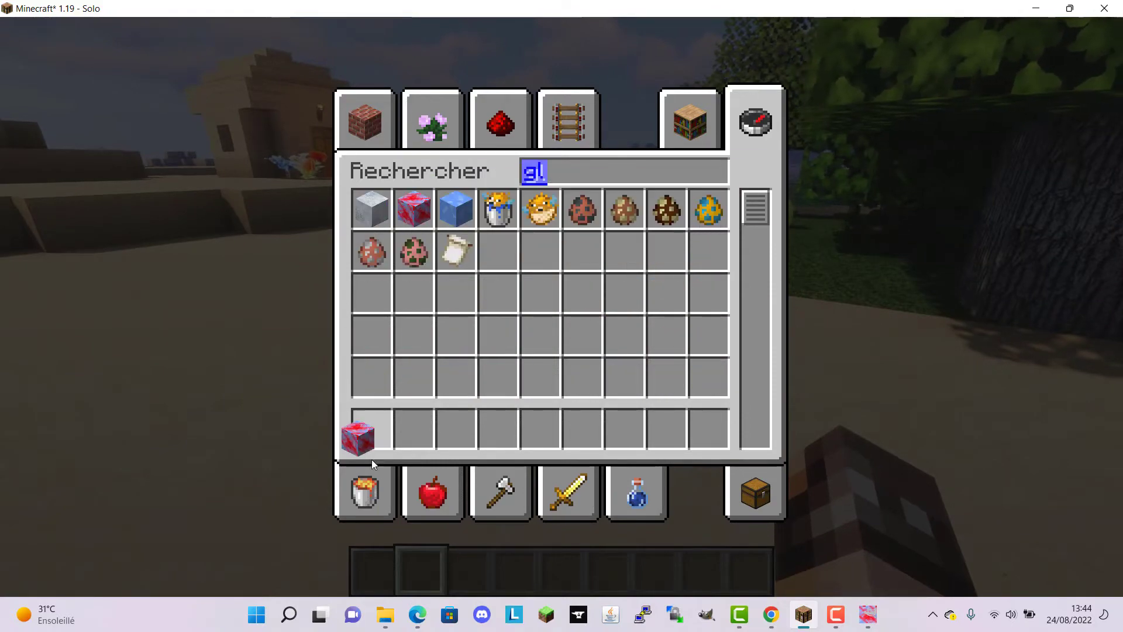
key(Escape)
Step: Place several packed ice blocks on the sand near the trees and walk around them with an empty hand
right_click(559, 304)
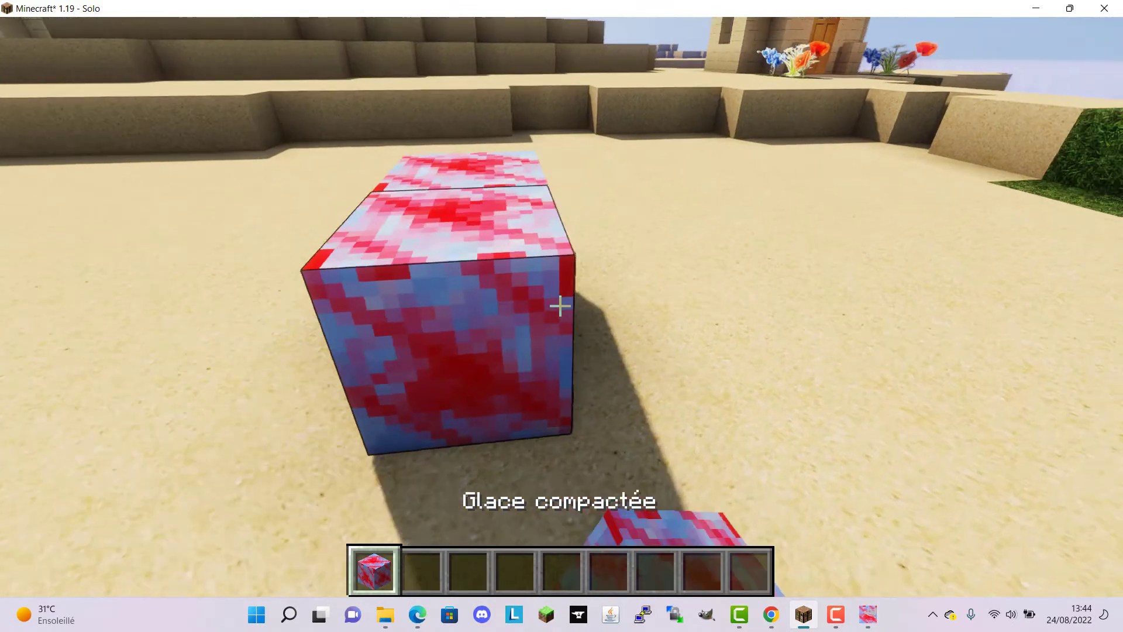
right_click(560, 304)
right_click(559, 305)
right_click(560, 305)
key(2)
key(s)
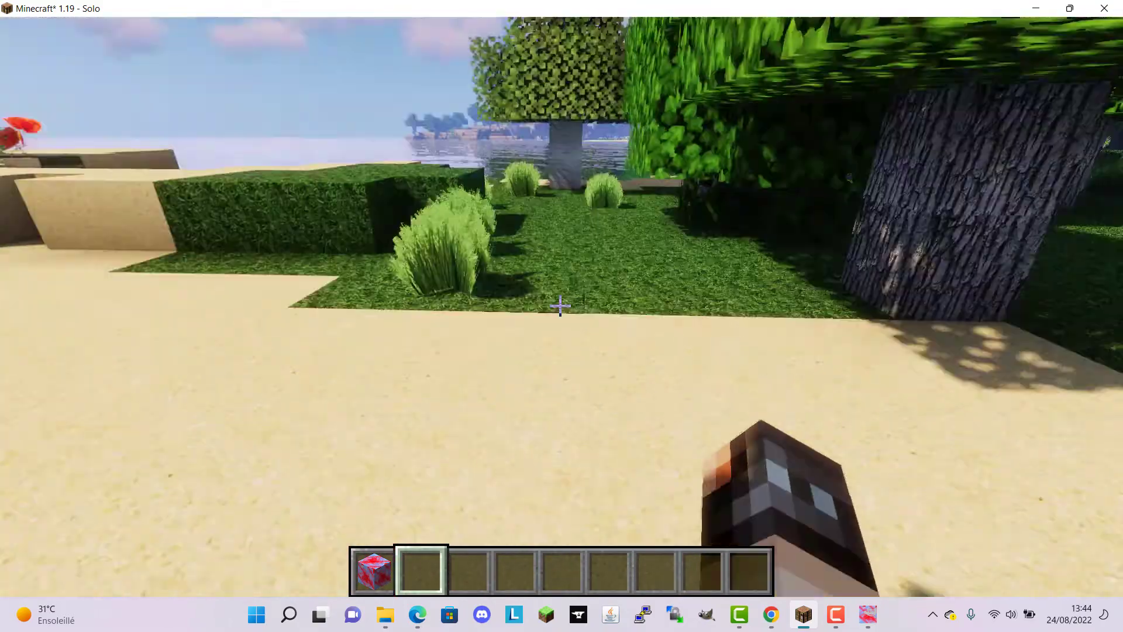
key(w)
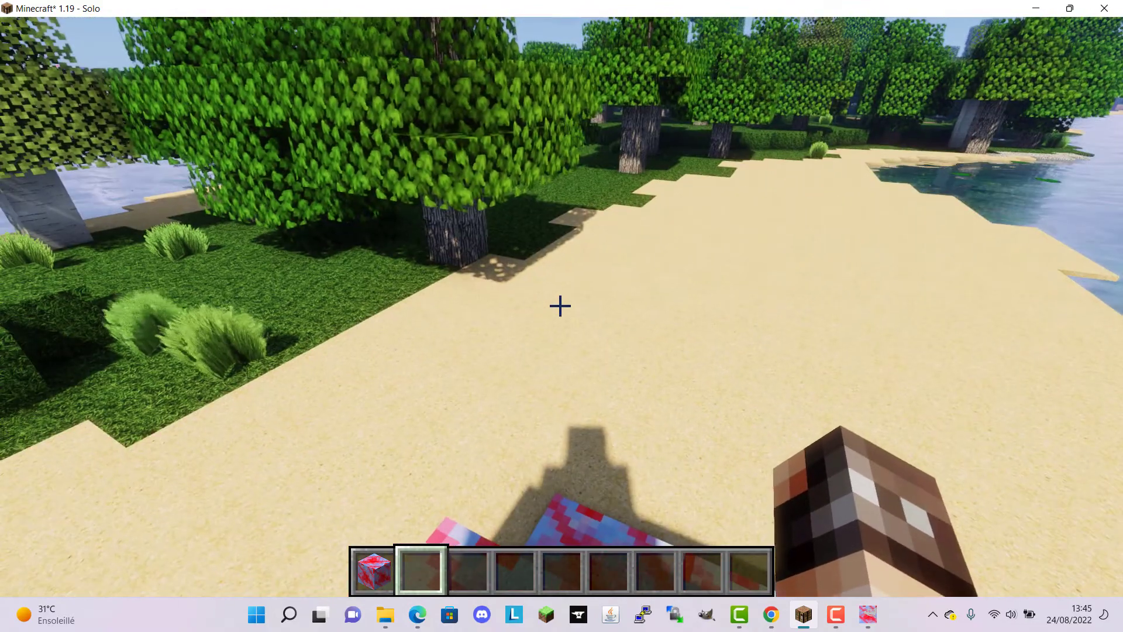
Step: Remove Natbar Pack 1.19.2 from the selected resource packs and apply the change
key(Escape)
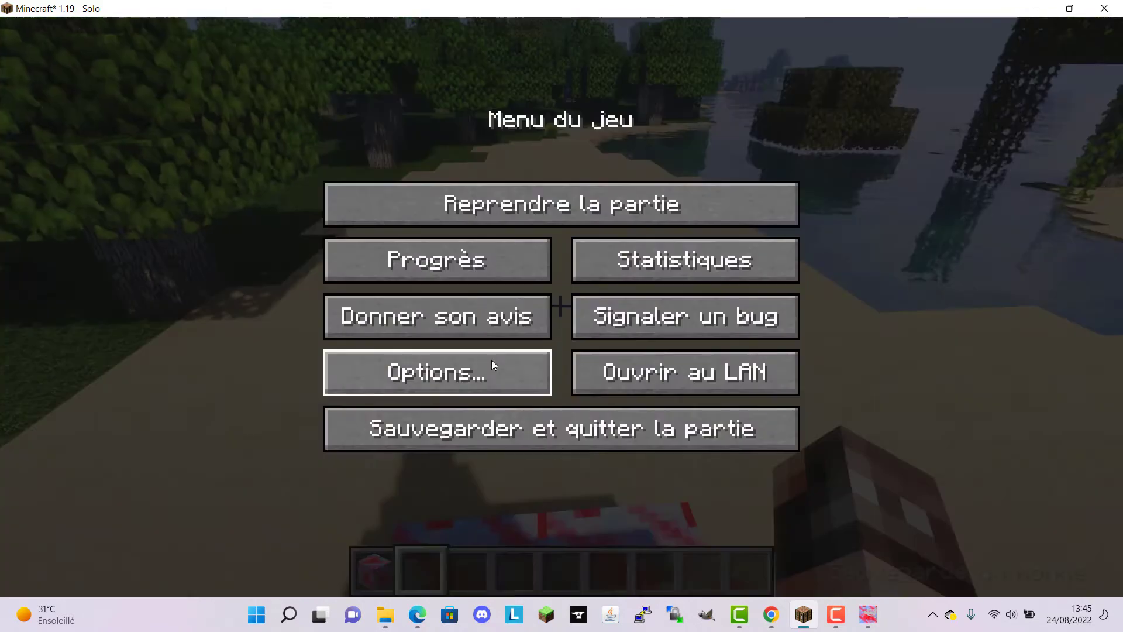
click(496, 358)
click(479, 410)
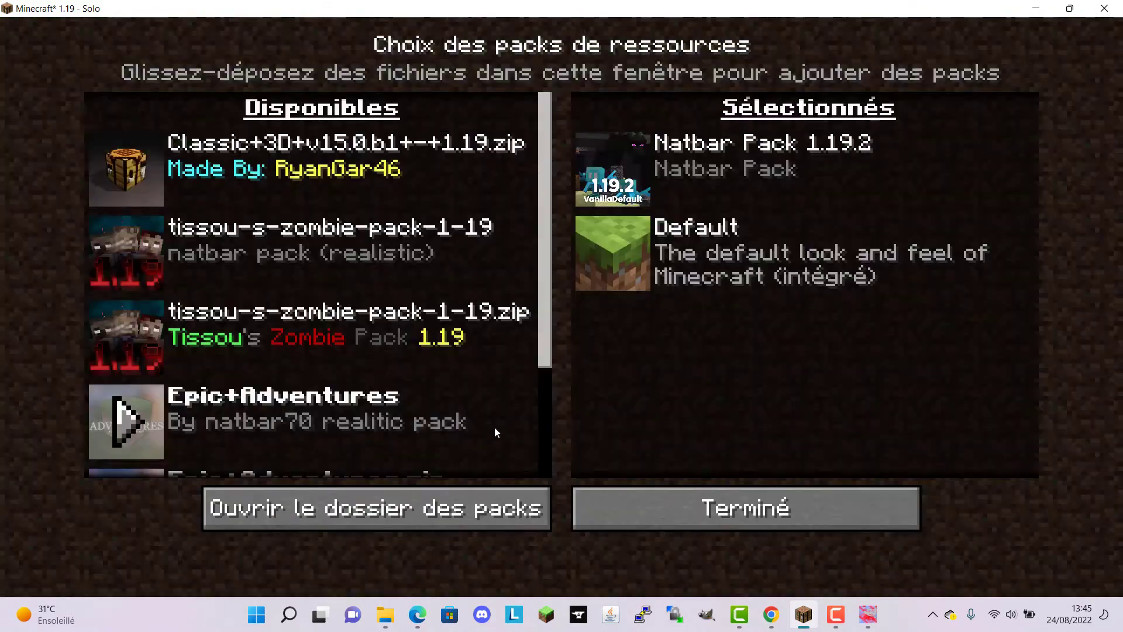
click(603, 170)
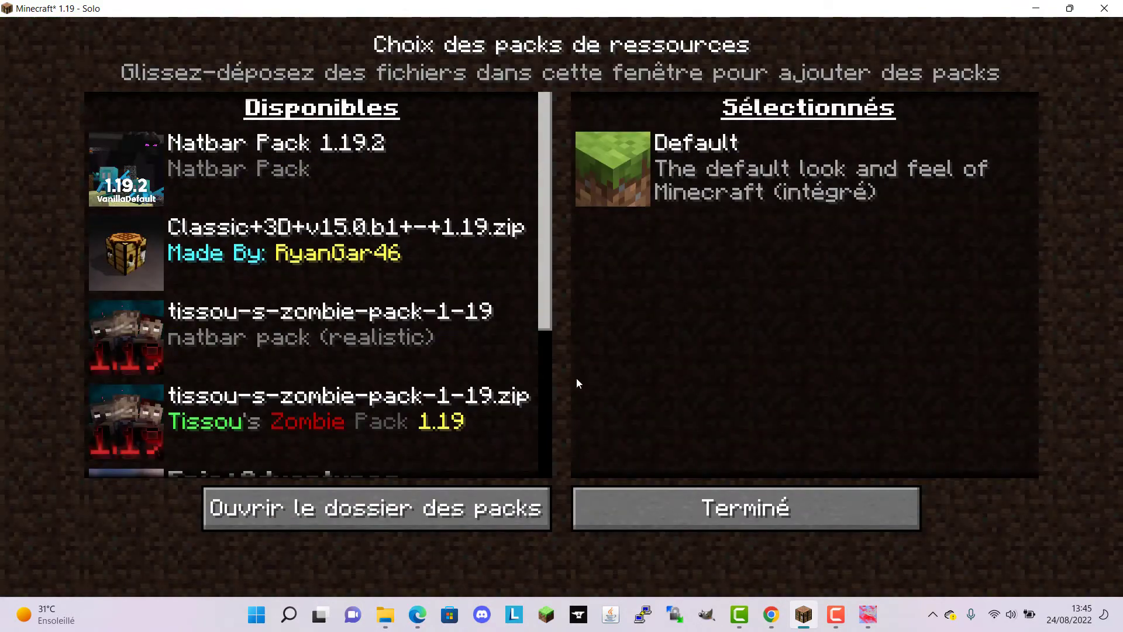
click(746, 515)
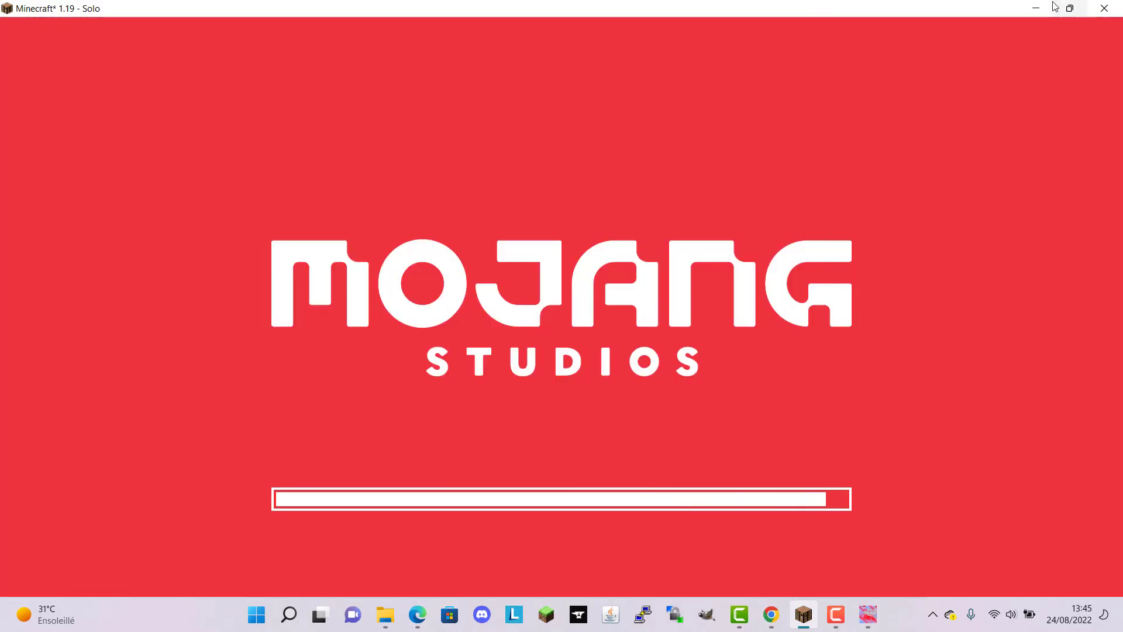
Step: Minimize the game and go back from the "ice" search results to the start of the full block folder
click(1036, 9)
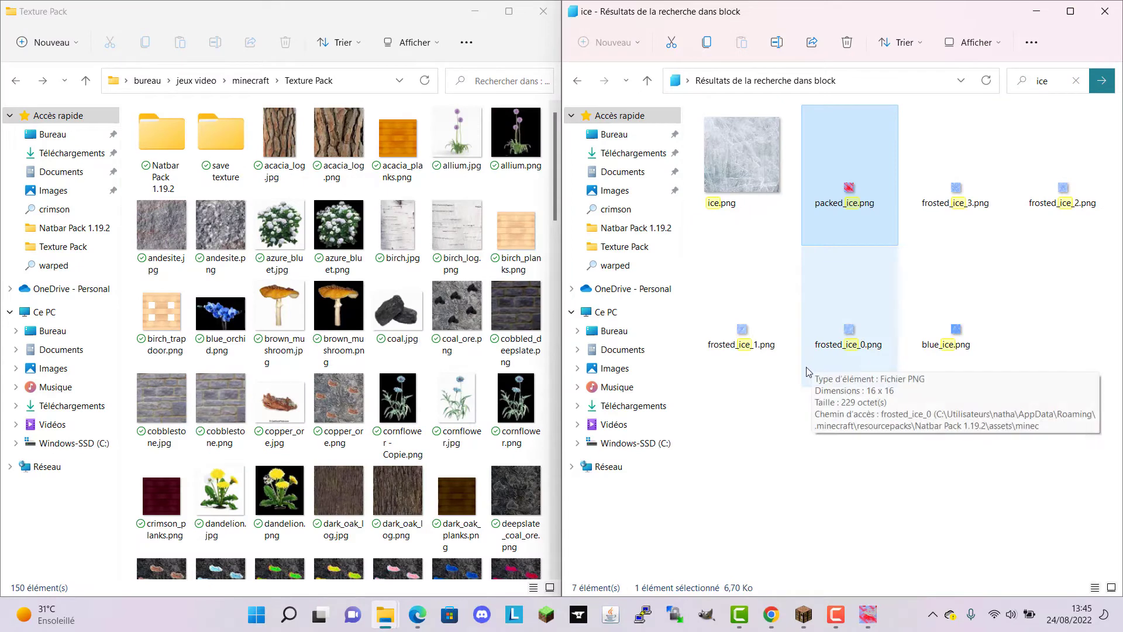
click(577, 83)
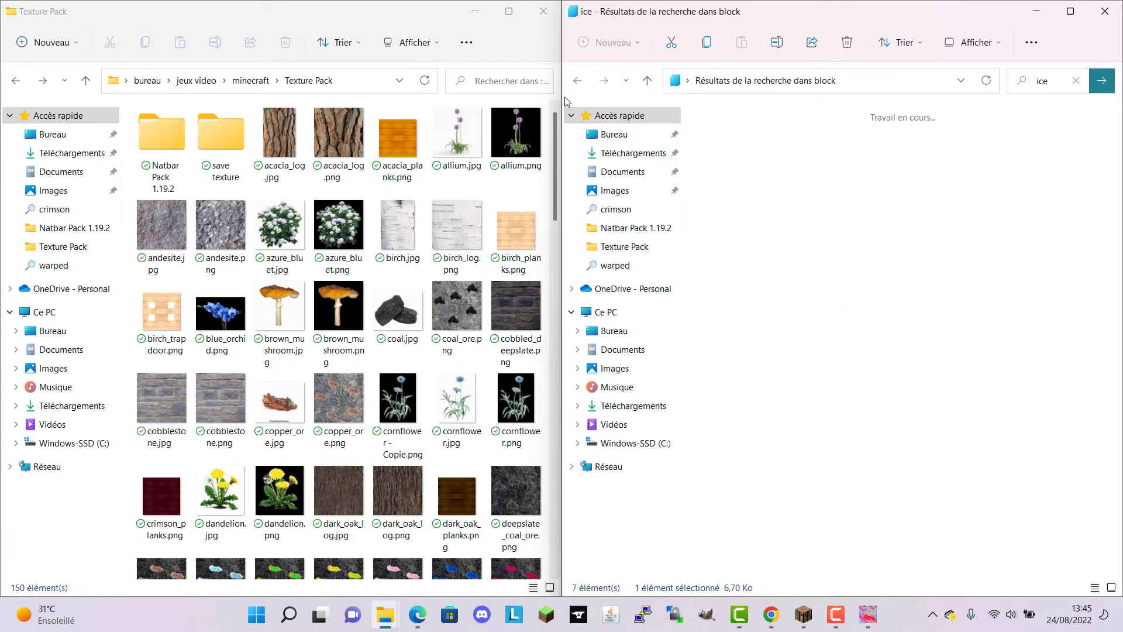
scroll(880, 450, up, 10)
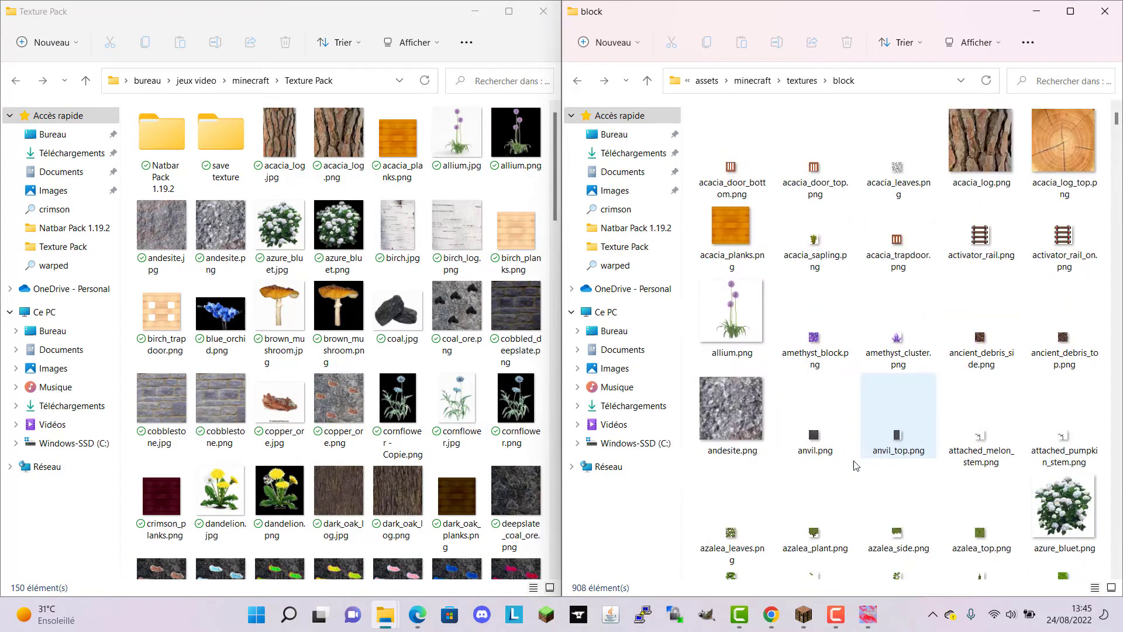
Step: Switch to the Edge browser, open a new tab and close the kleox06 YouTube tab
click(417, 615)
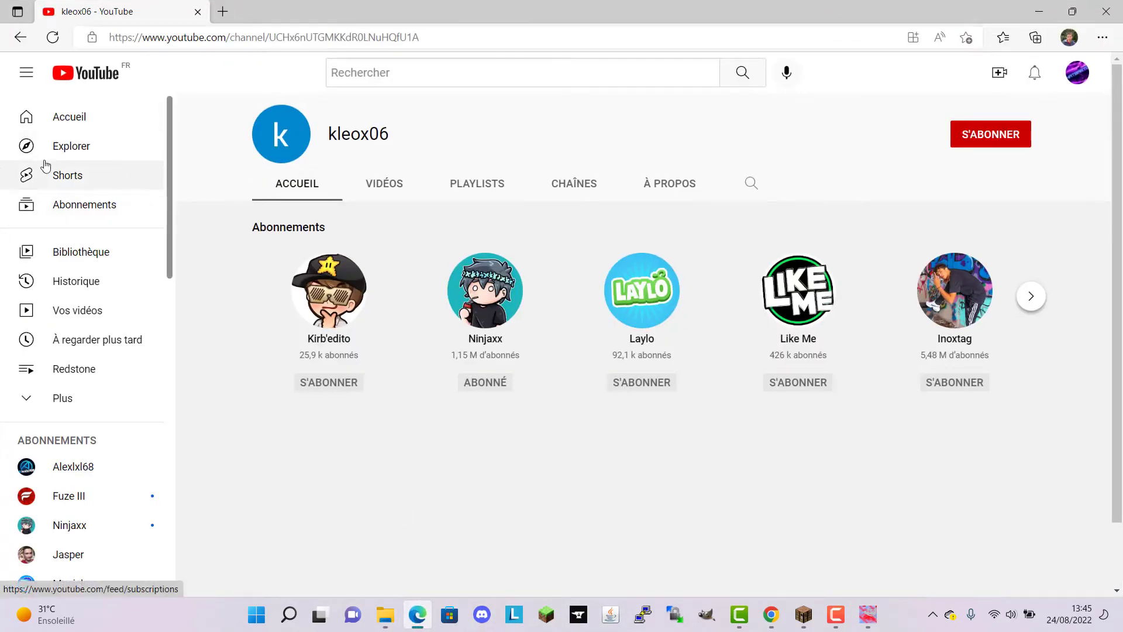
click(223, 12)
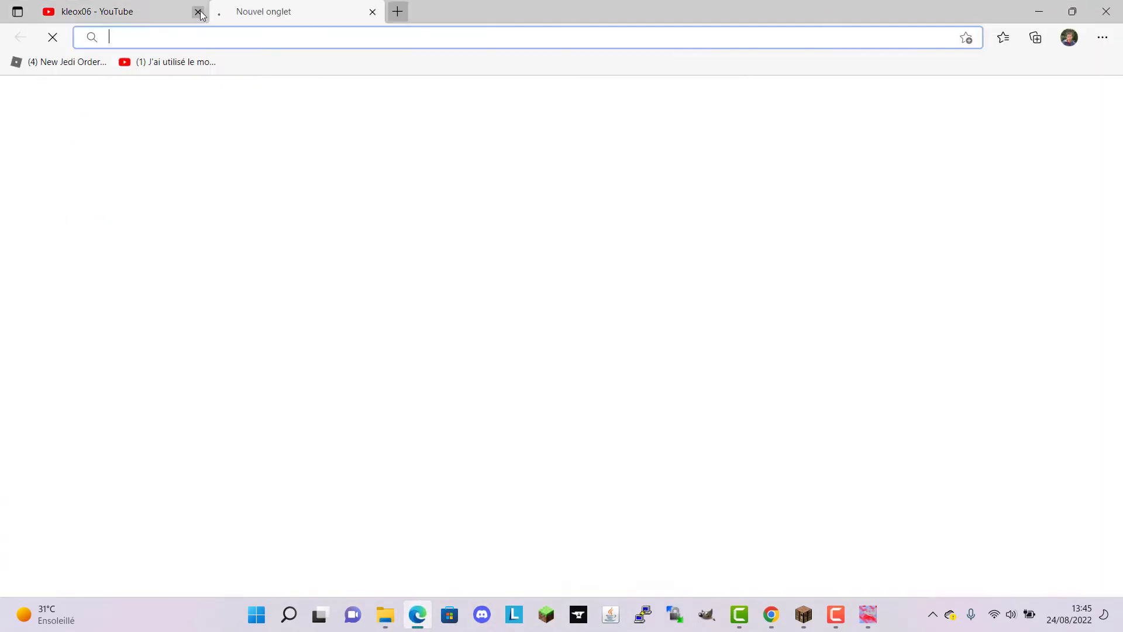
click(197, 12)
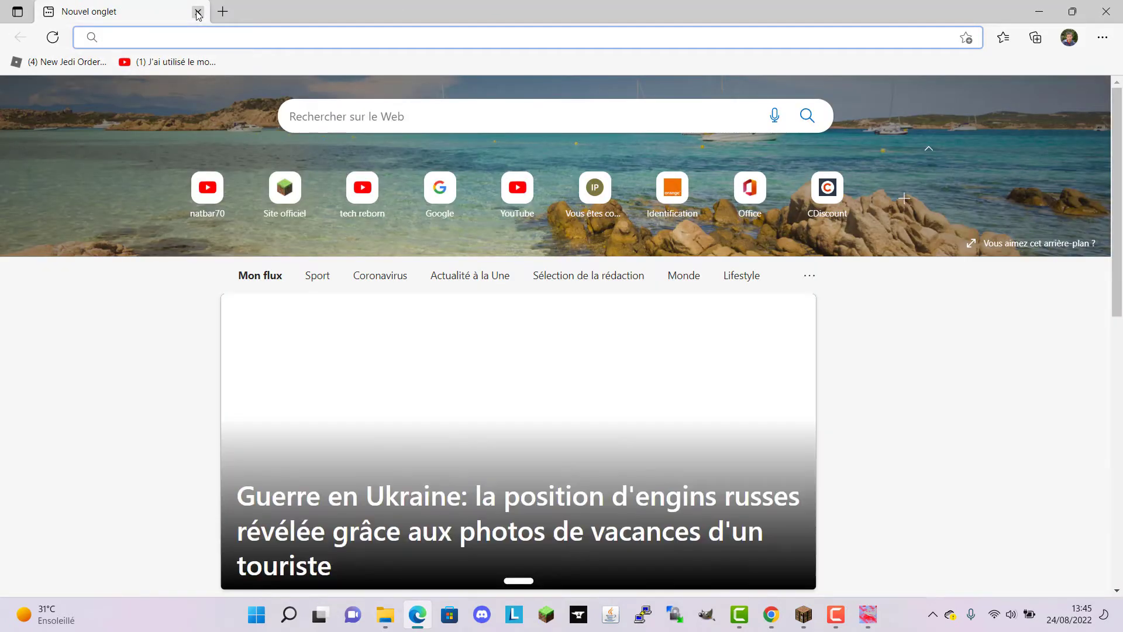
Step: Search the web for "texture de glace png" and show the image results
click(215, 41)
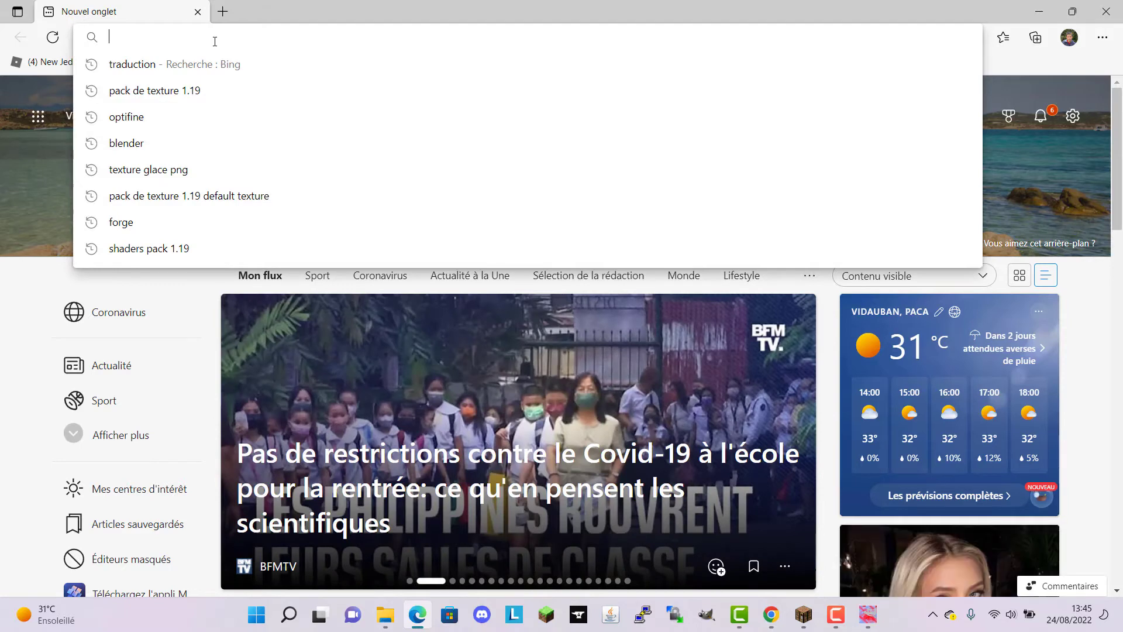
text(texture )
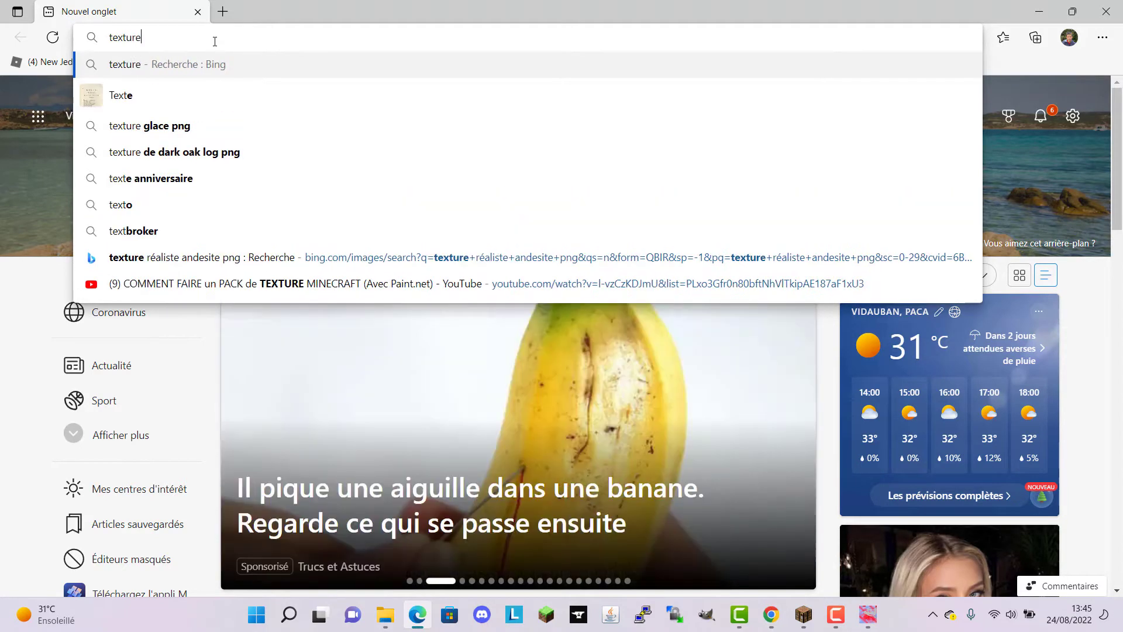
text(de )
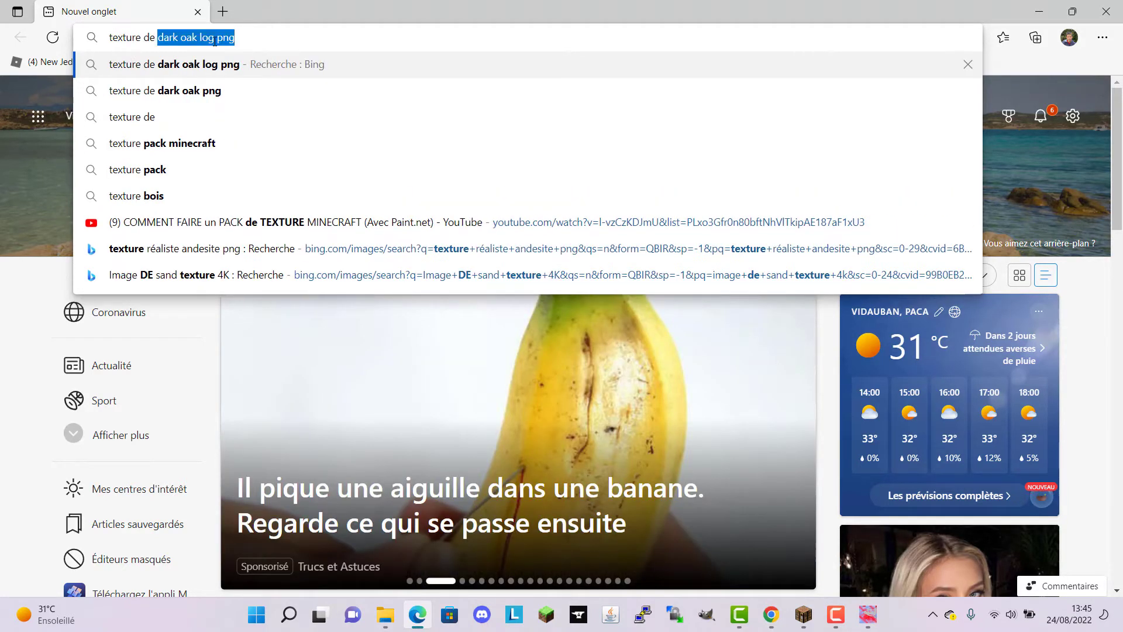
text(glace)
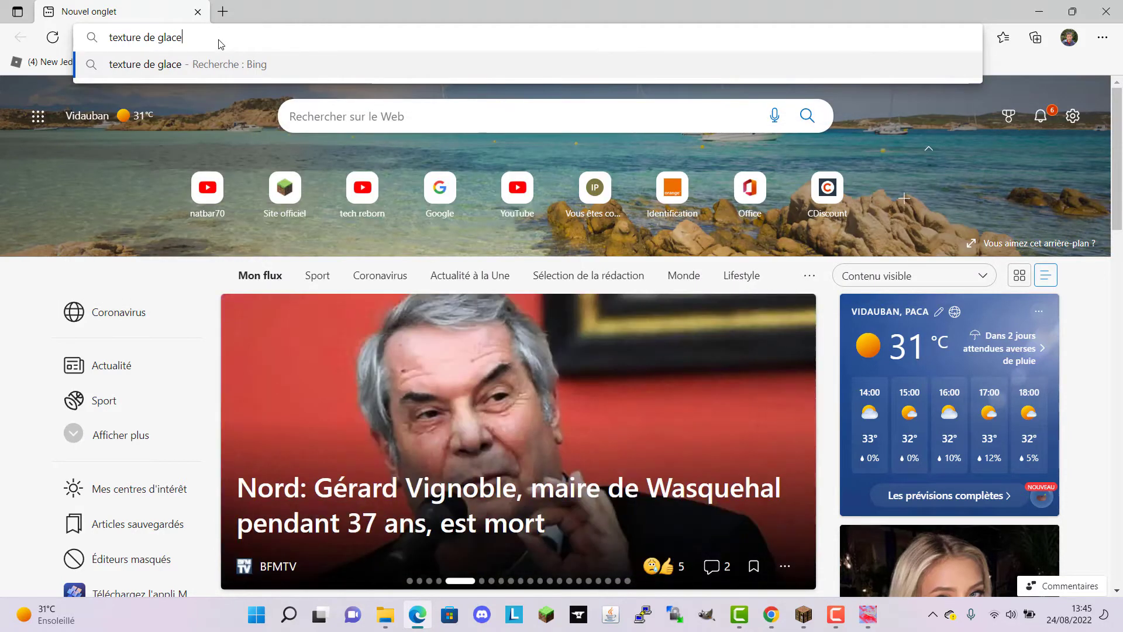
text( png)
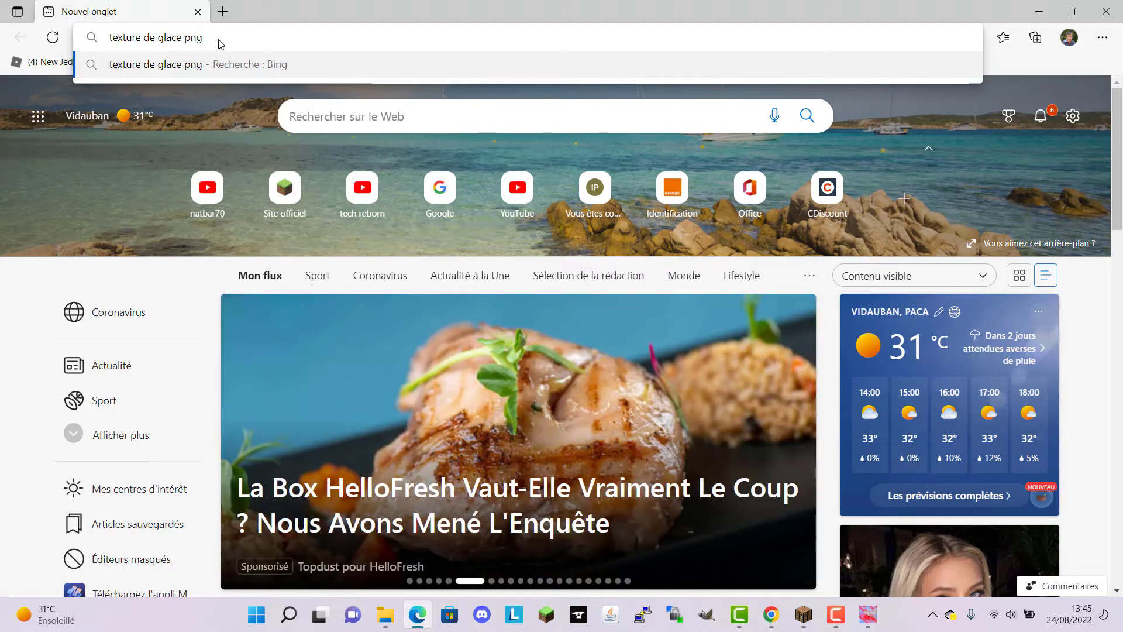
key(Return)
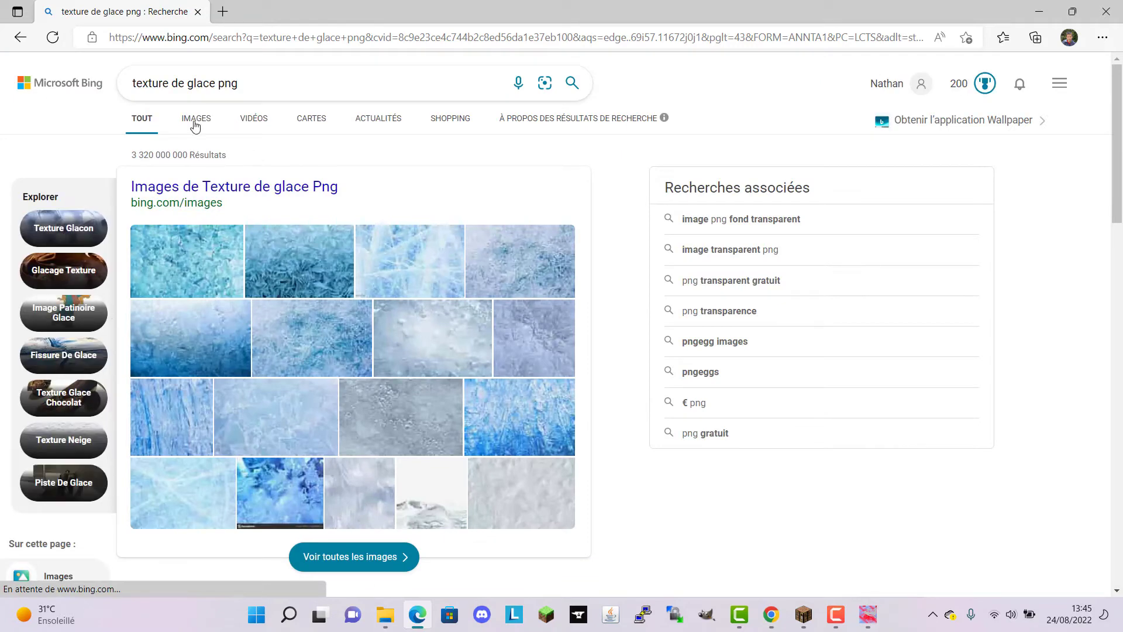
click(188, 125)
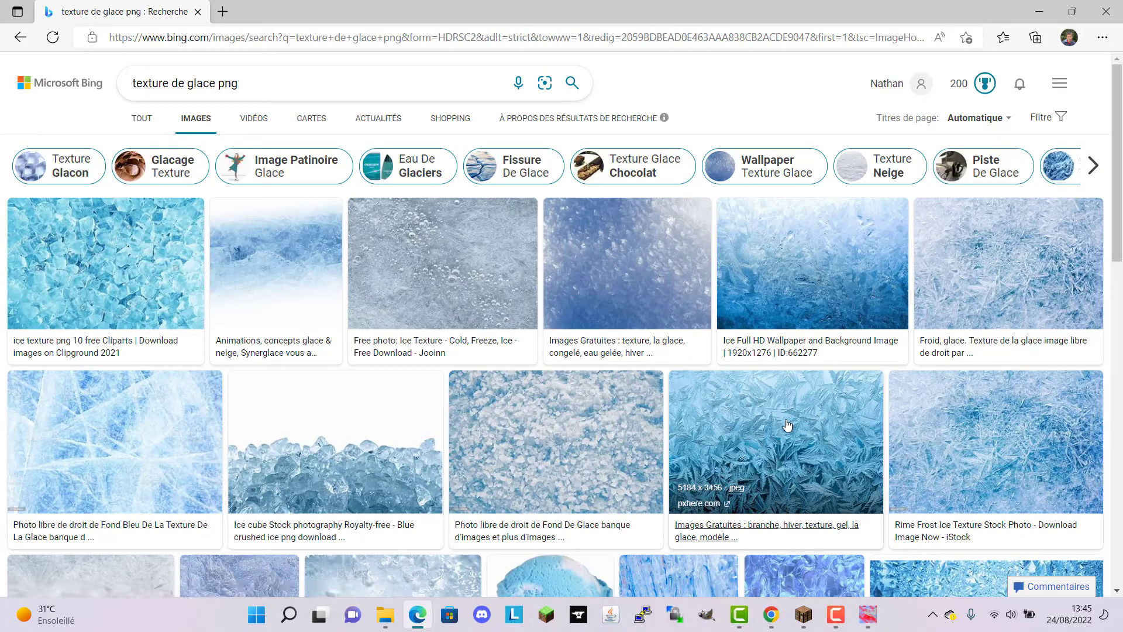
Step: Glance at the repainted packed_ice image in GIMP, bring up the "ice" search results in the block folder and return to the Edge browser
click(866, 614)
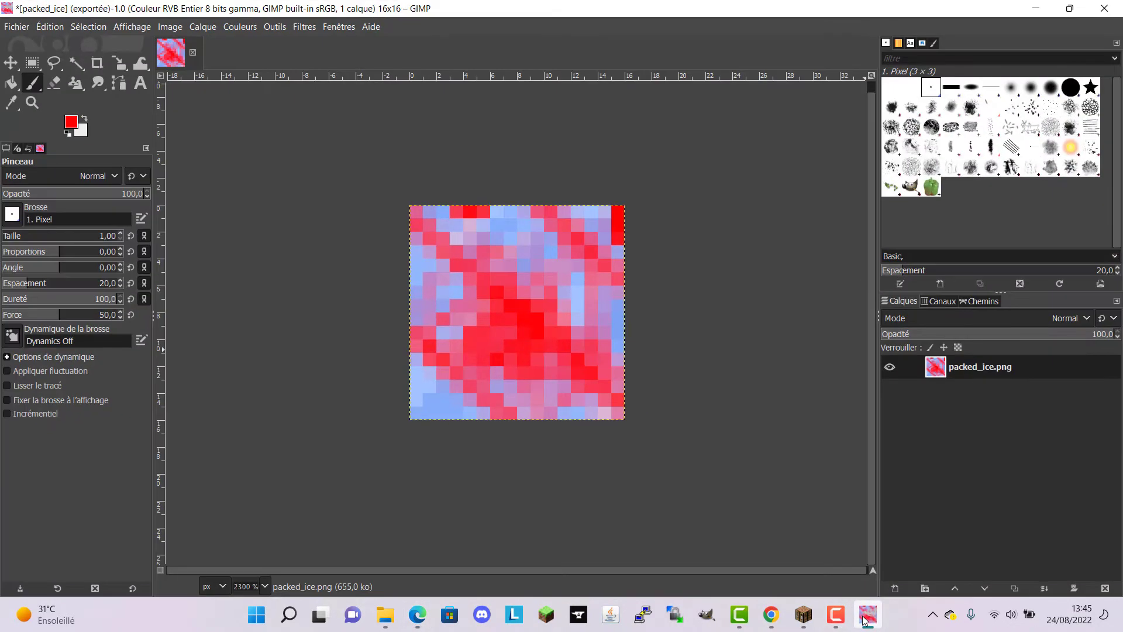
click(865, 619)
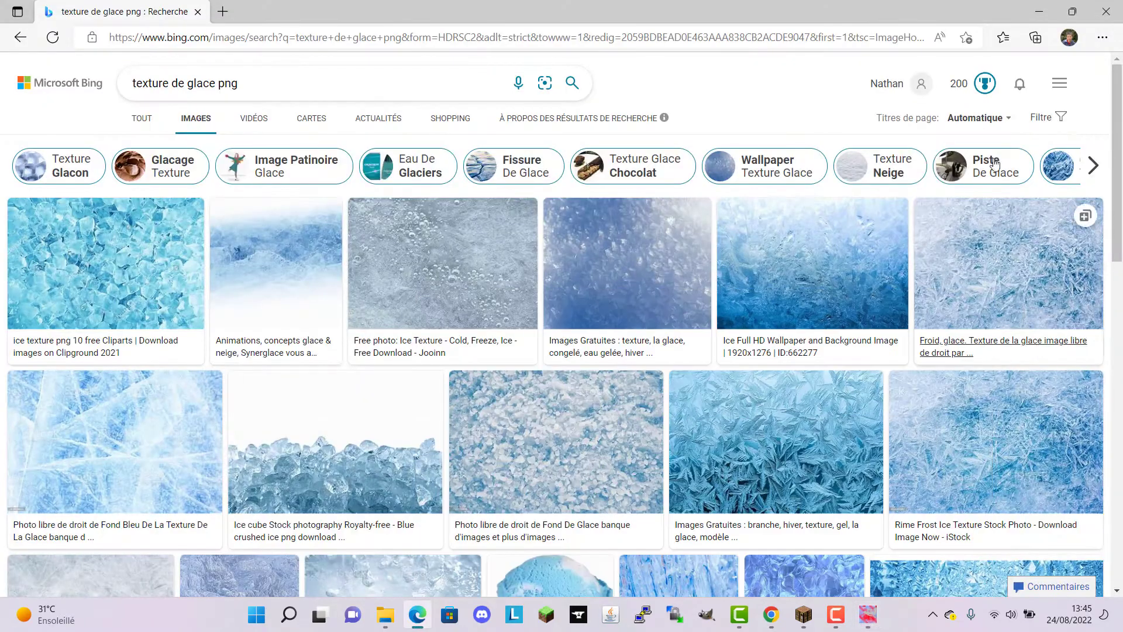
click(1039, 12)
click(1102, 80)
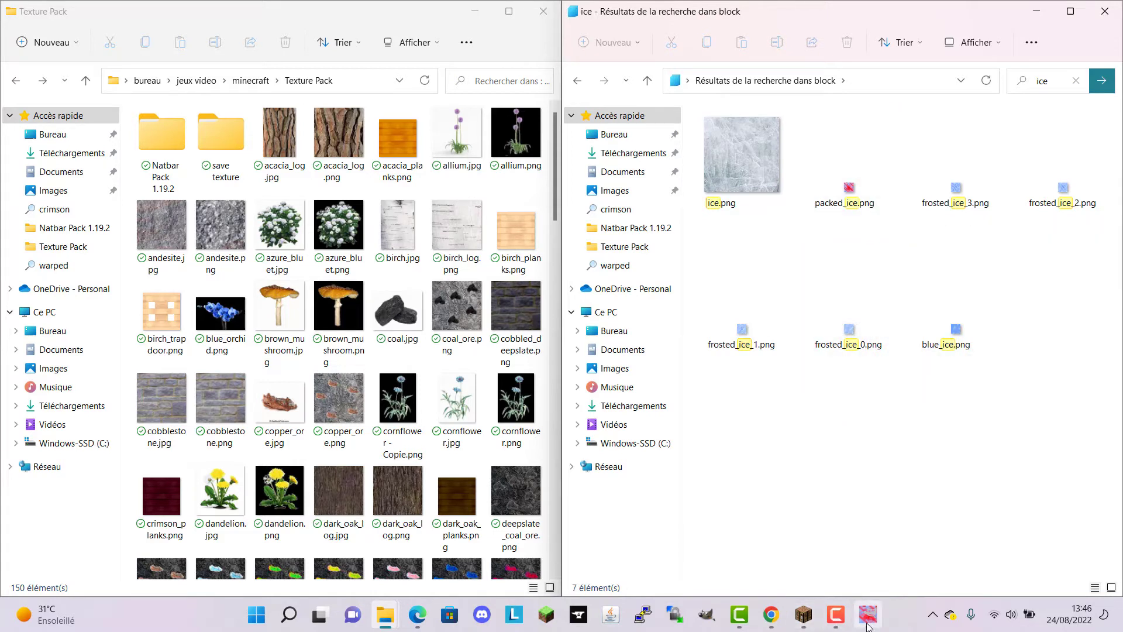
click(417, 628)
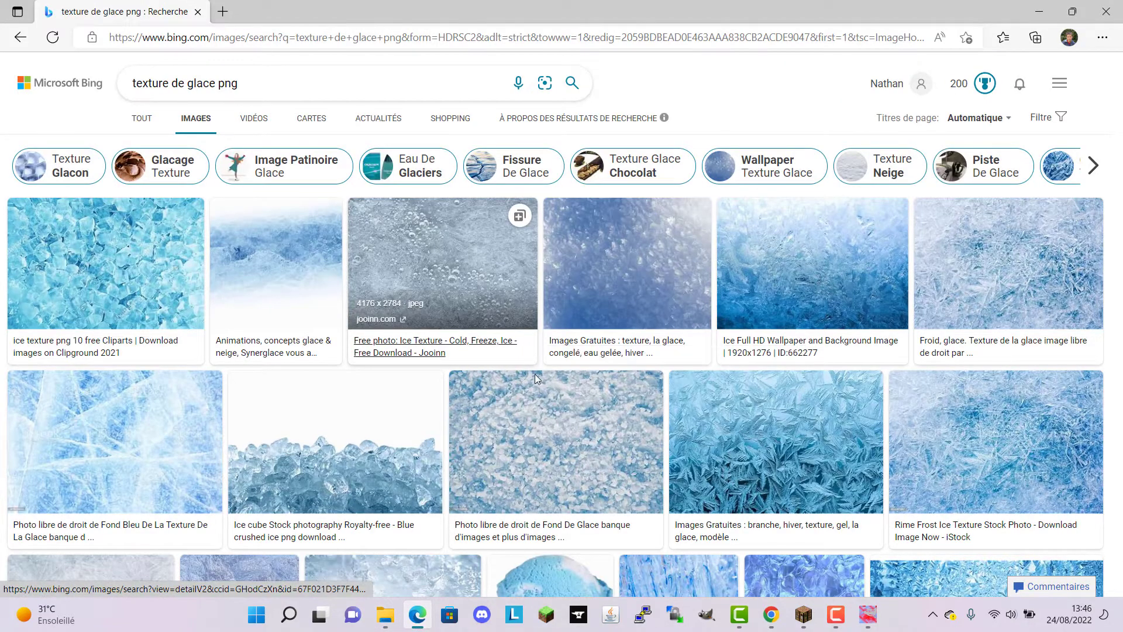
drag(635, 9, 479, 5)
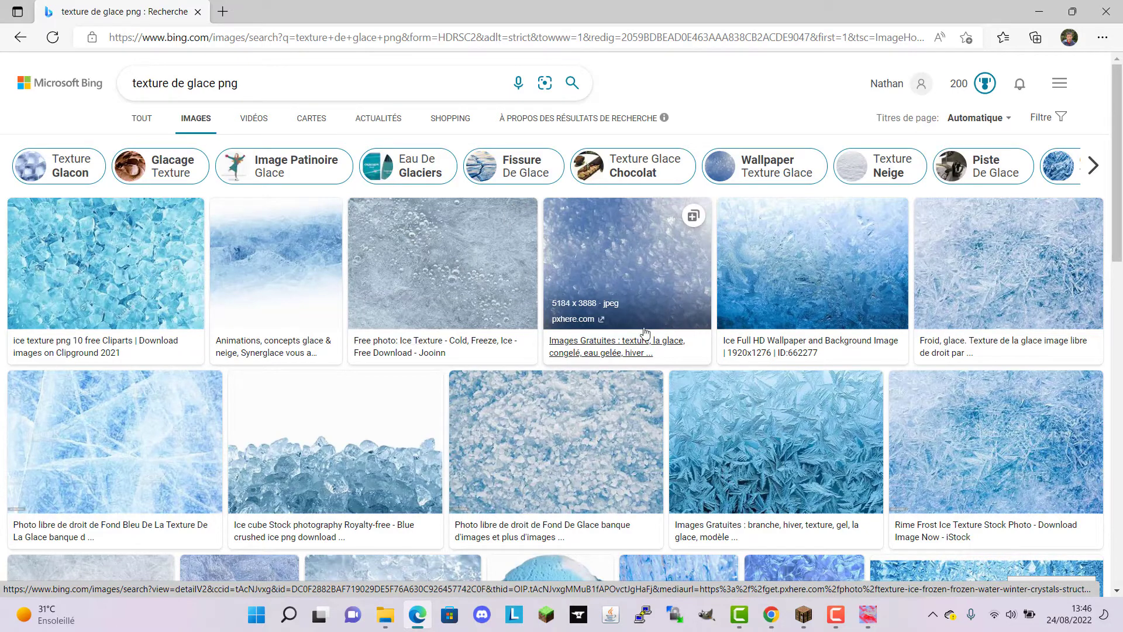
Step: Start saving the pale blue cracked-ice iStock photo and look through the images in the Texture Pack folder
scroll(135, 380, down, 1)
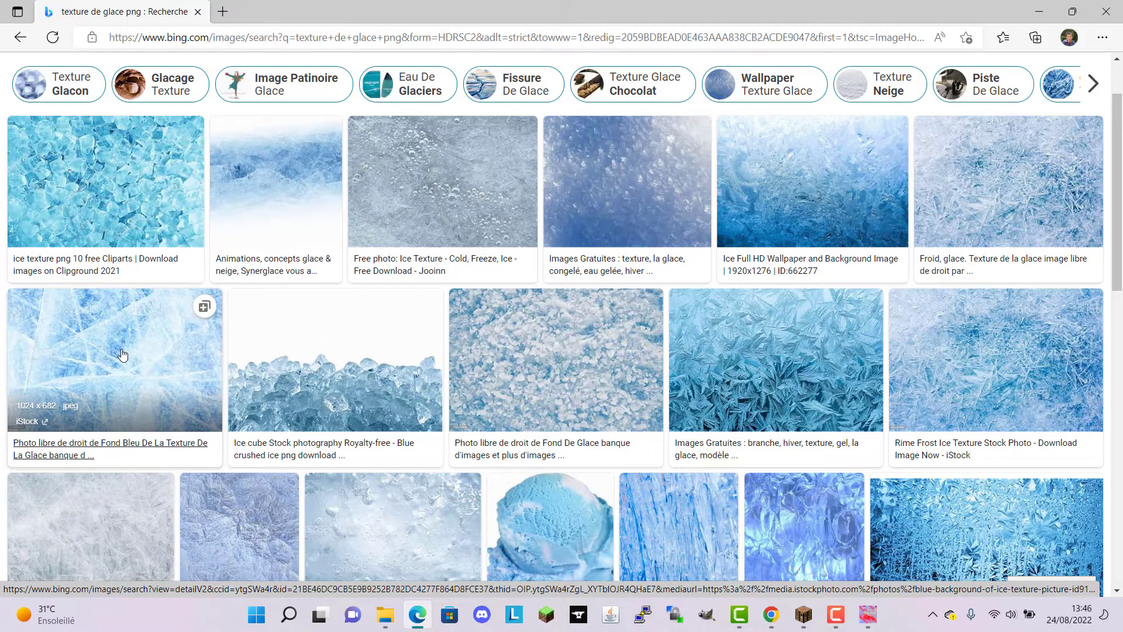
scroll(122, 355, up, 1)
right_click(119, 425)
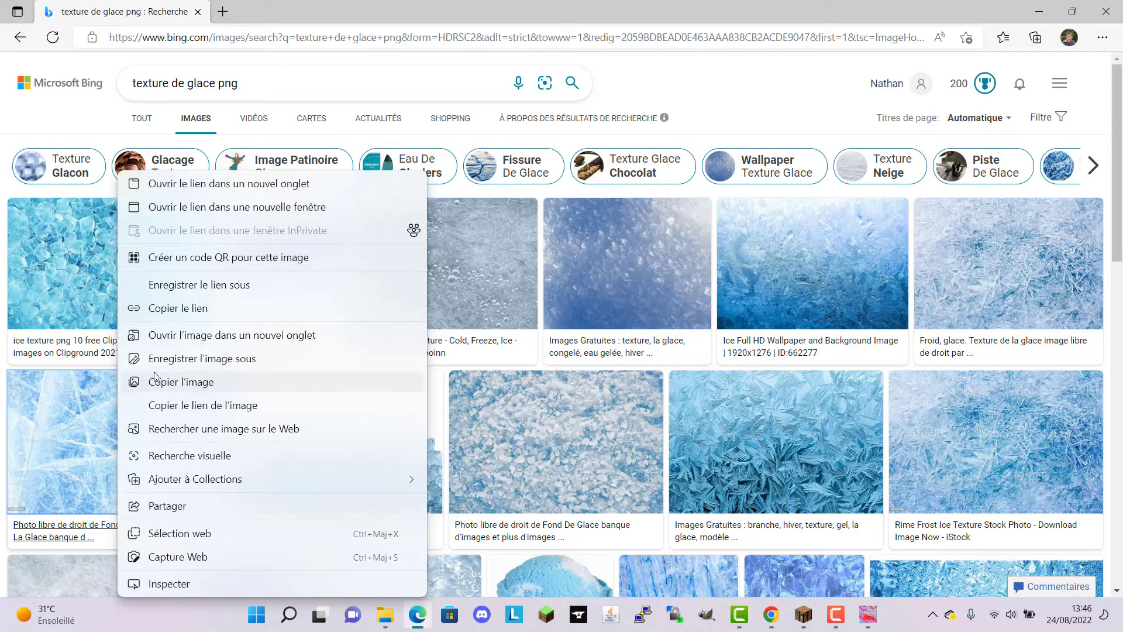
click(200, 363)
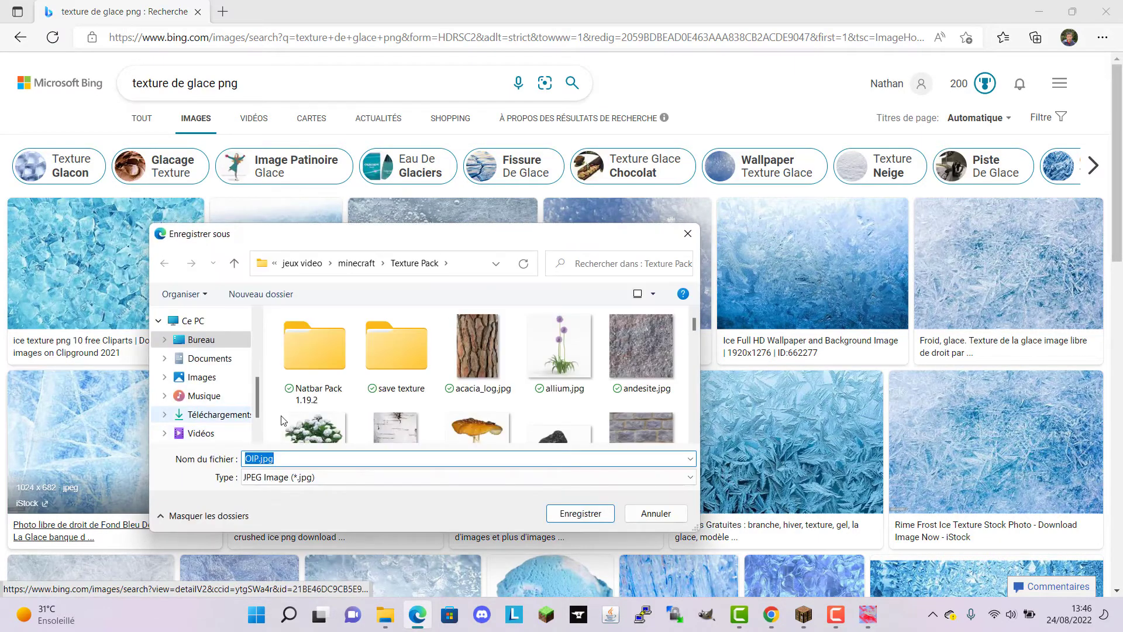
scroll(500, 380, down, 3)
scroll(509, 392, up, 3)
scroll(544, 417, down, 20)
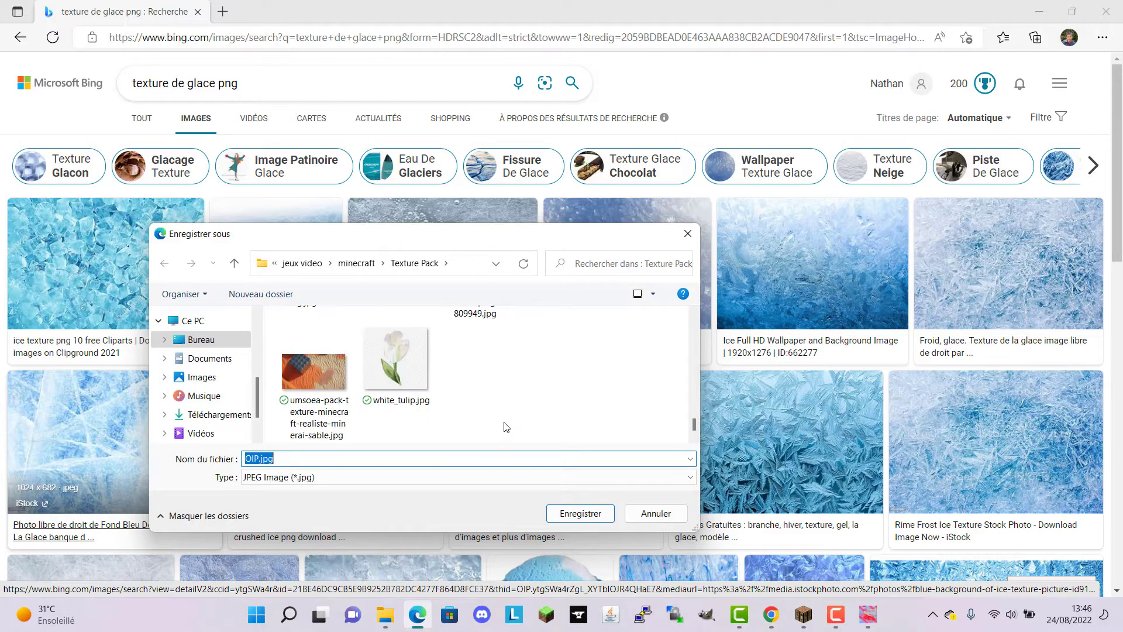
scroll(497, 424, up, 15)
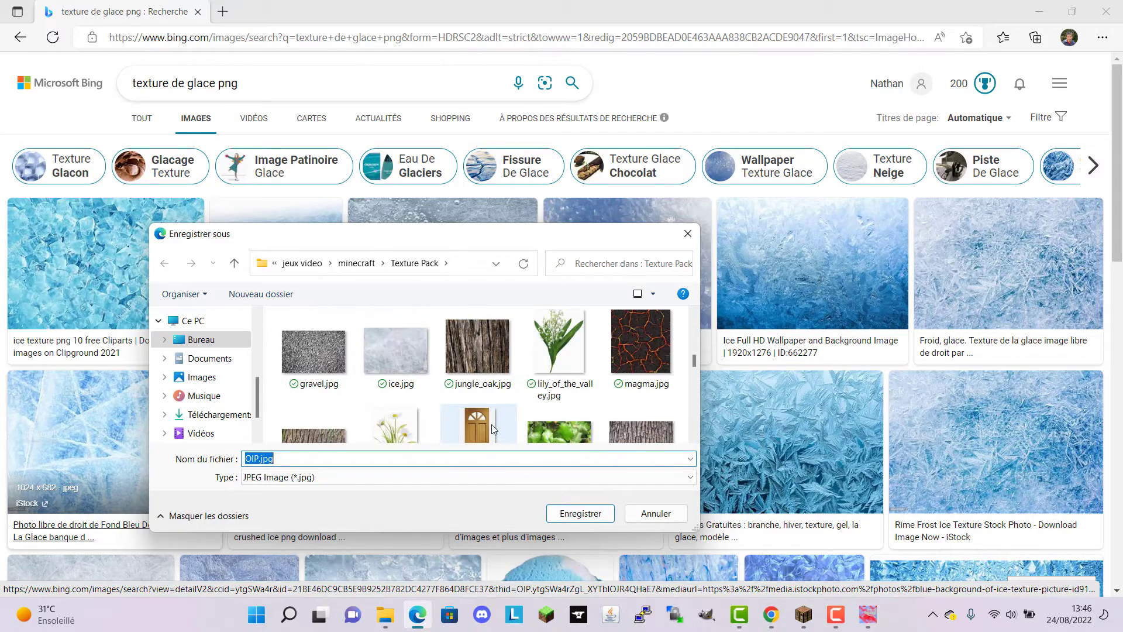
scroll(485, 421, up, 2)
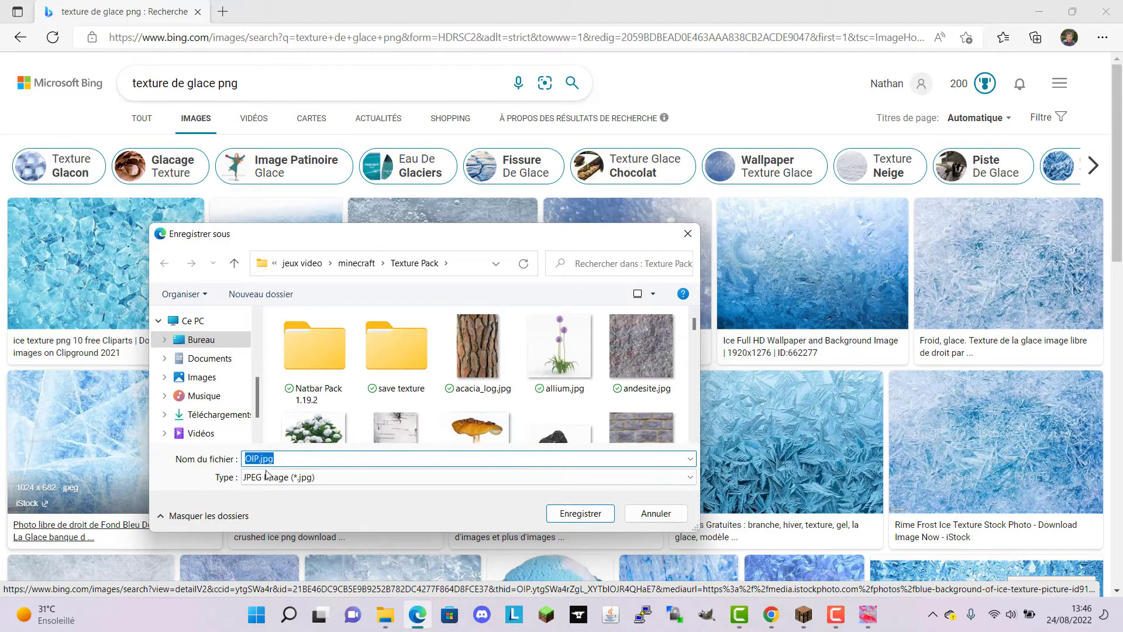
Step: Name the ice photo packed_ice.jpg and save it in the Texture Pack folder
drag(258, 459, 226, 460)
key(BackSpace)
mouse_move(426, 624)
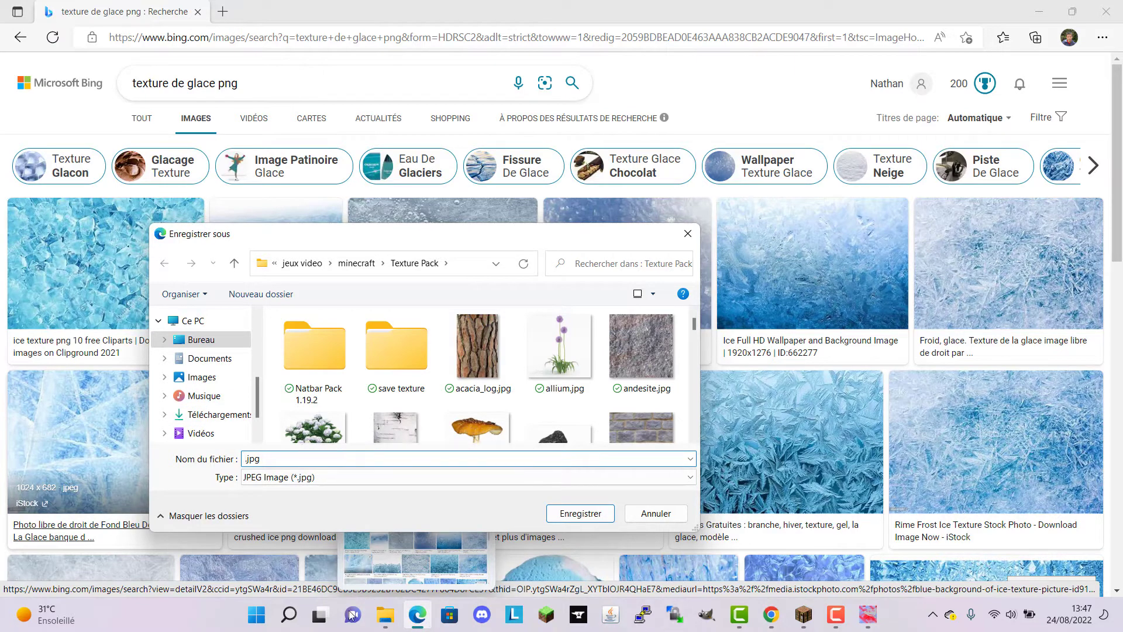
mouse_move(392, 628)
mouse_move(495, 565)
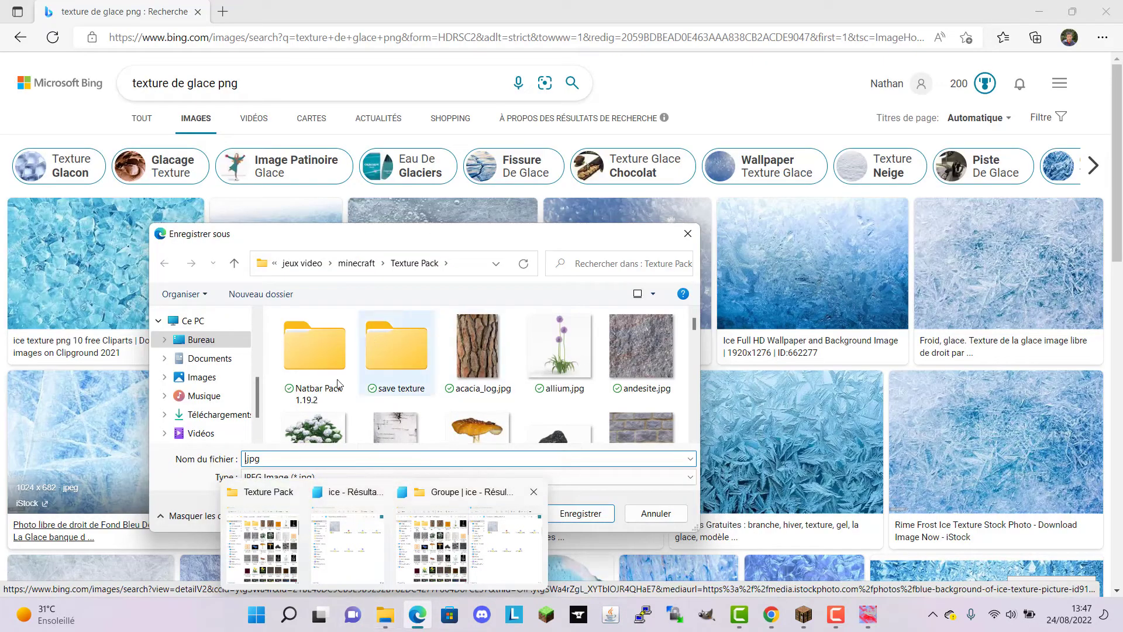
text(pa)
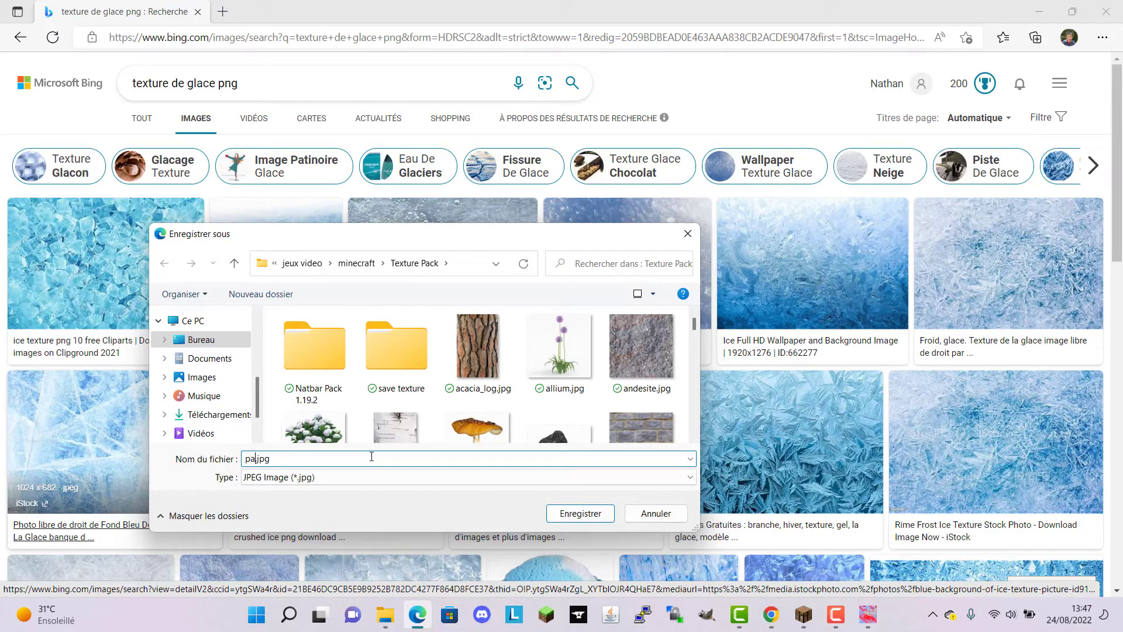
text(cked_ice)
click(563, 513)
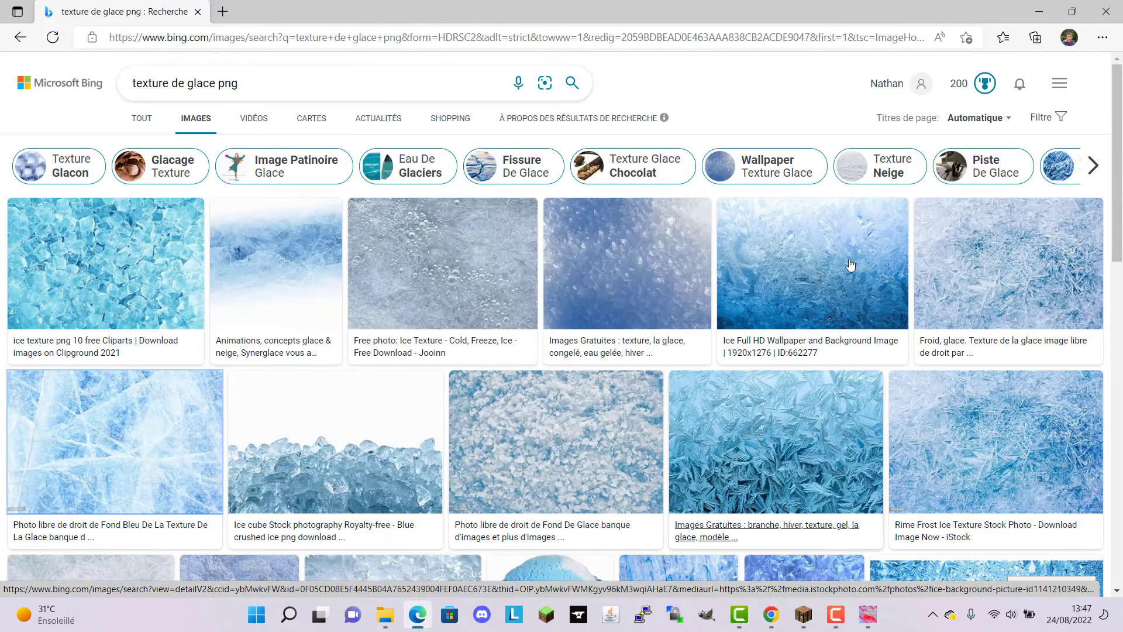
Step: Open packed_ice.jpg from the Texture Pack folder in GIMP and close the red-painted packed_ice.png without saving
click(1040, 7)
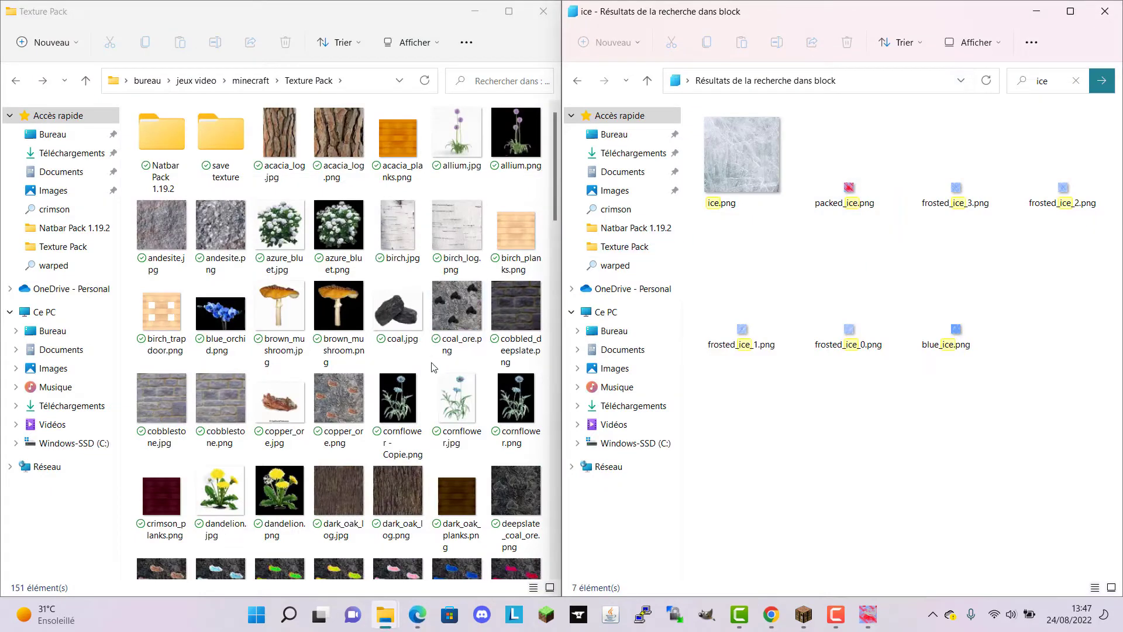
scroll(419, 307, down, 20)
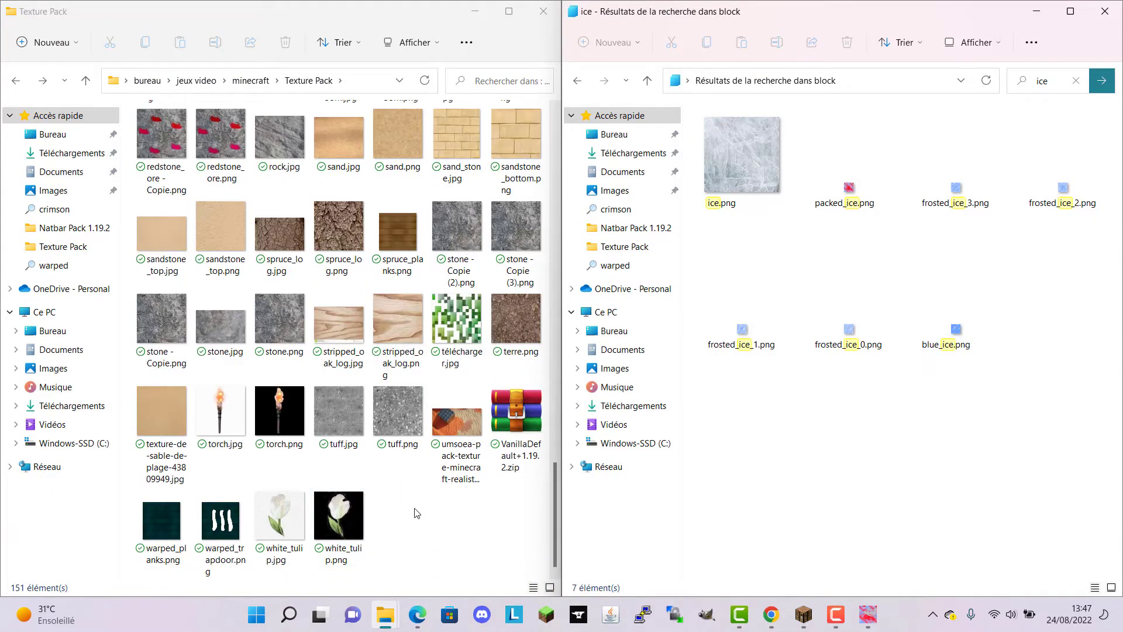
scroll(419, 513, up, 8)
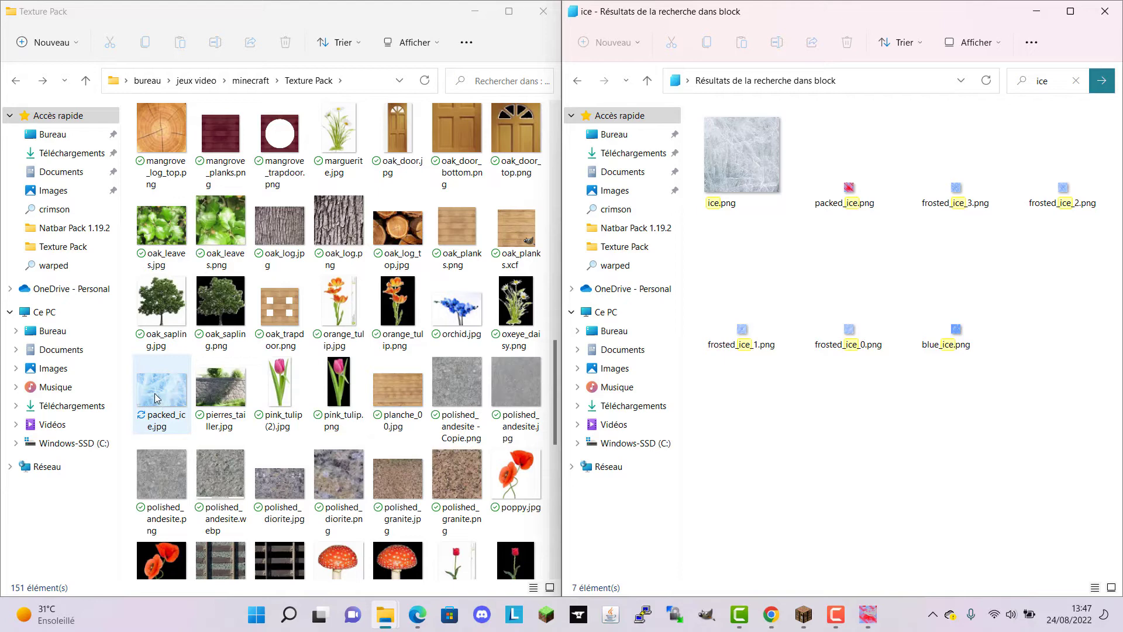
right_click(164, 378)
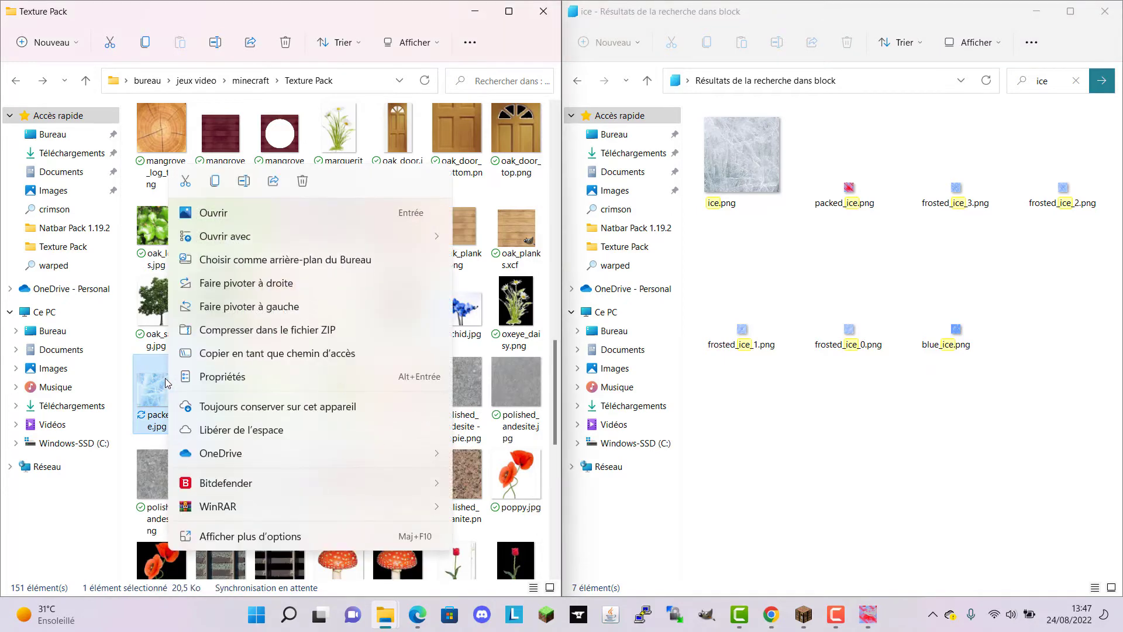
mouse_move(431, 238)
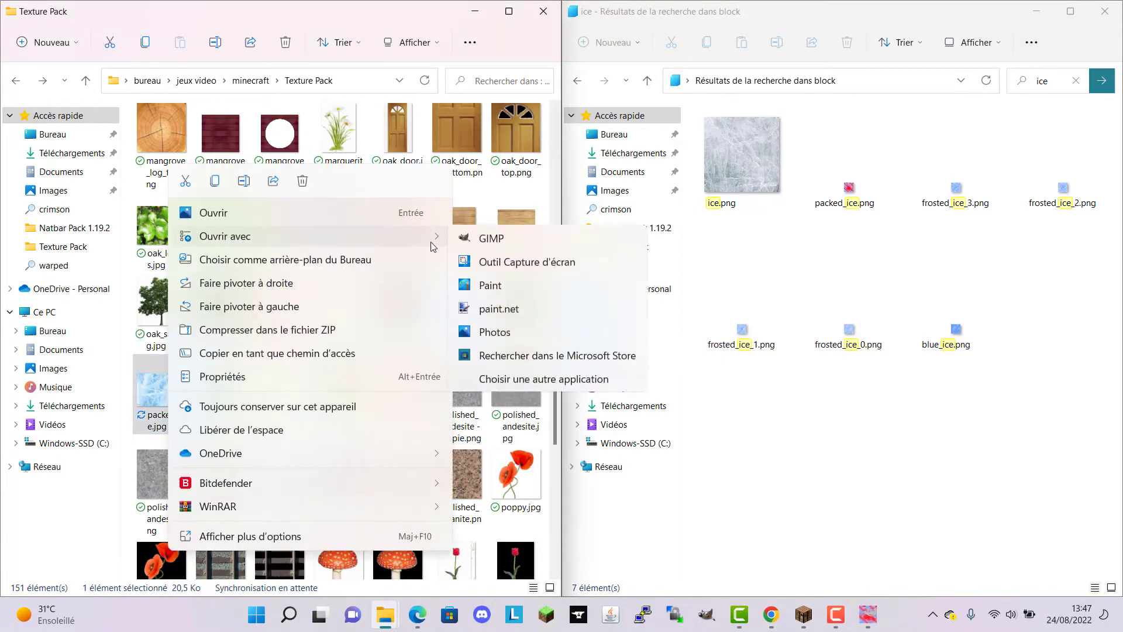
click(508, 244)
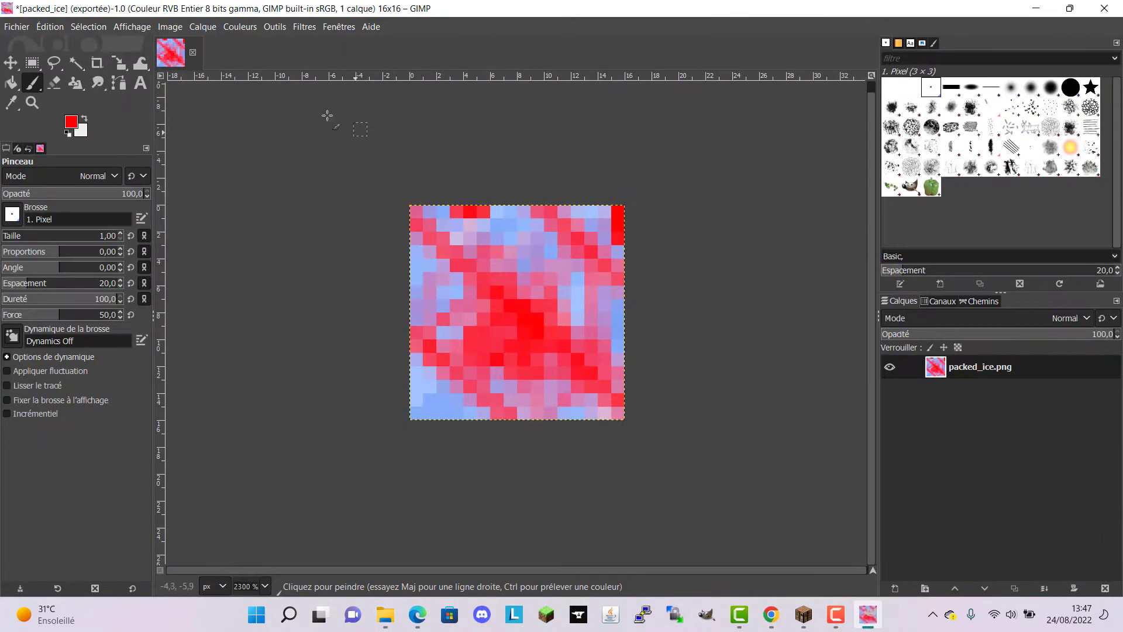
click(193, 52)
click(590, 418)
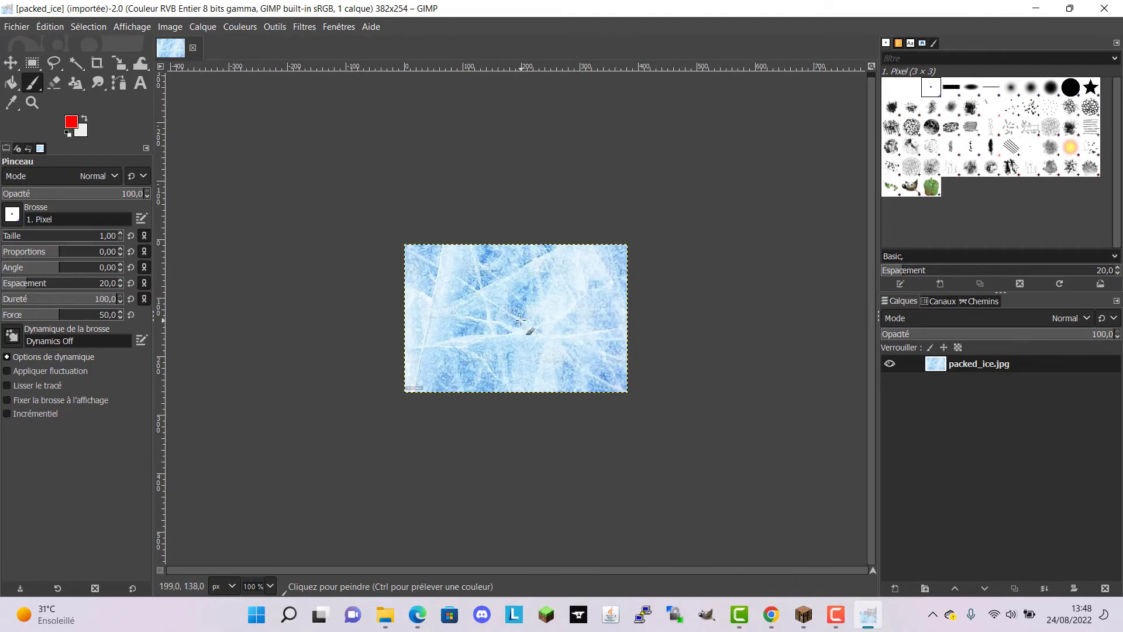
Step: Open the canvas size settings for the packed_ice image and set the canvas width to 128 px
scroll(520, 320, up, 2)
scroll(512, 313, down, 2)
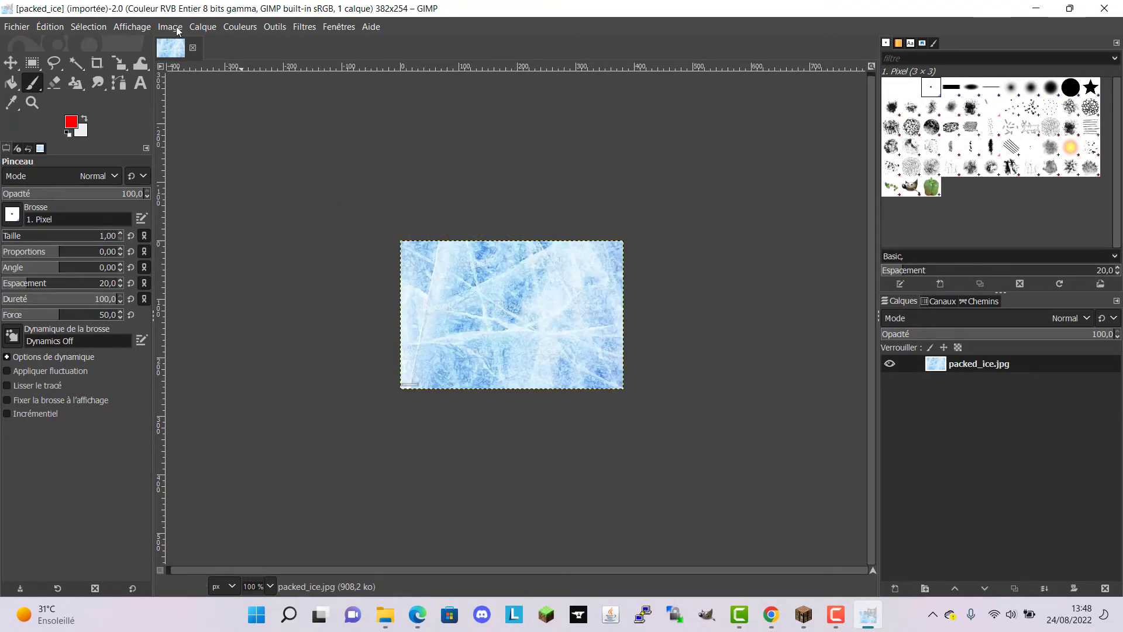
click(170, 27)
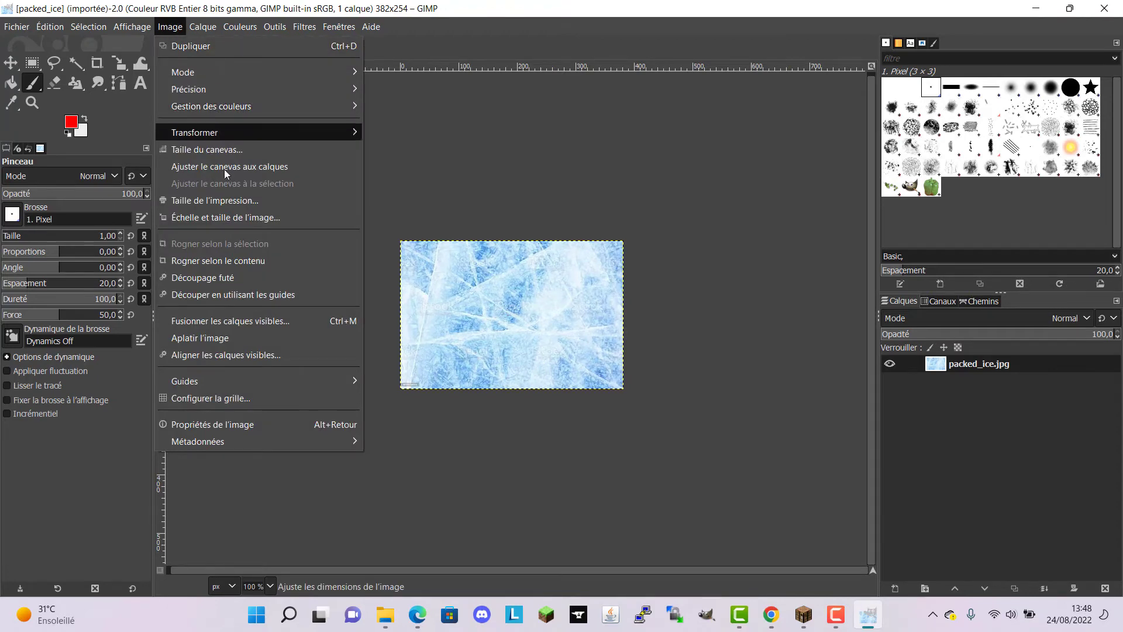
click(231, 150)
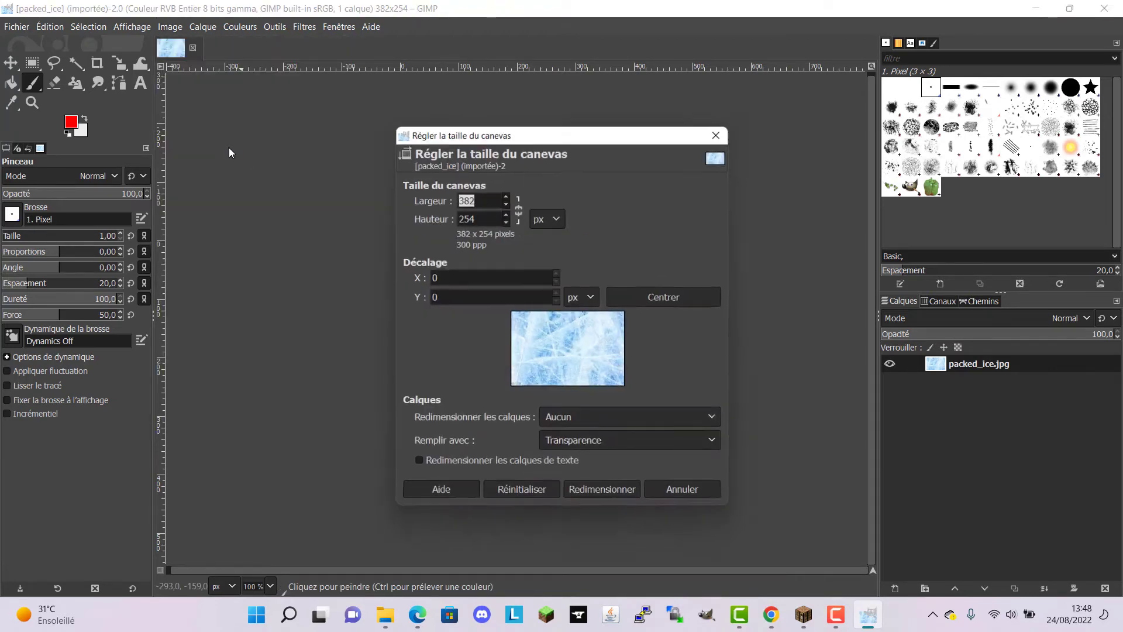
click(475, 199)
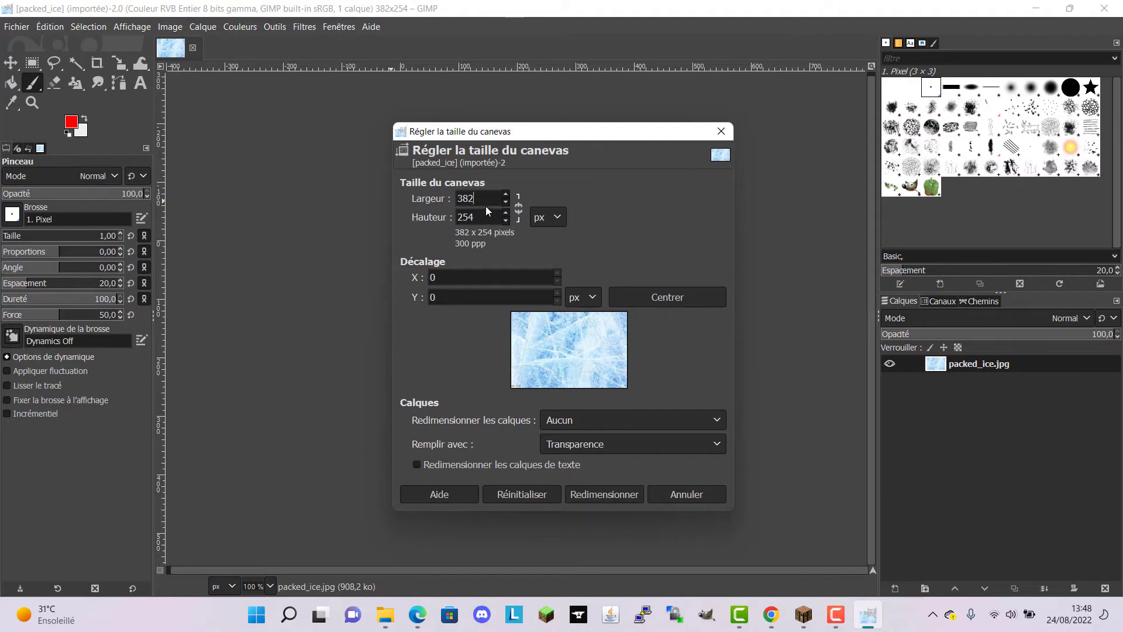
mouse_move(479, 199)
mouse_down()
mouse_move(457, 198)
mouse_move(488, 196)
mouse_up()
drag(484, 198, 447, 198)
key(BackSpace)
text(128)
Step: Set the canvas height to 128 px and resize the canvas
click(497, 214)
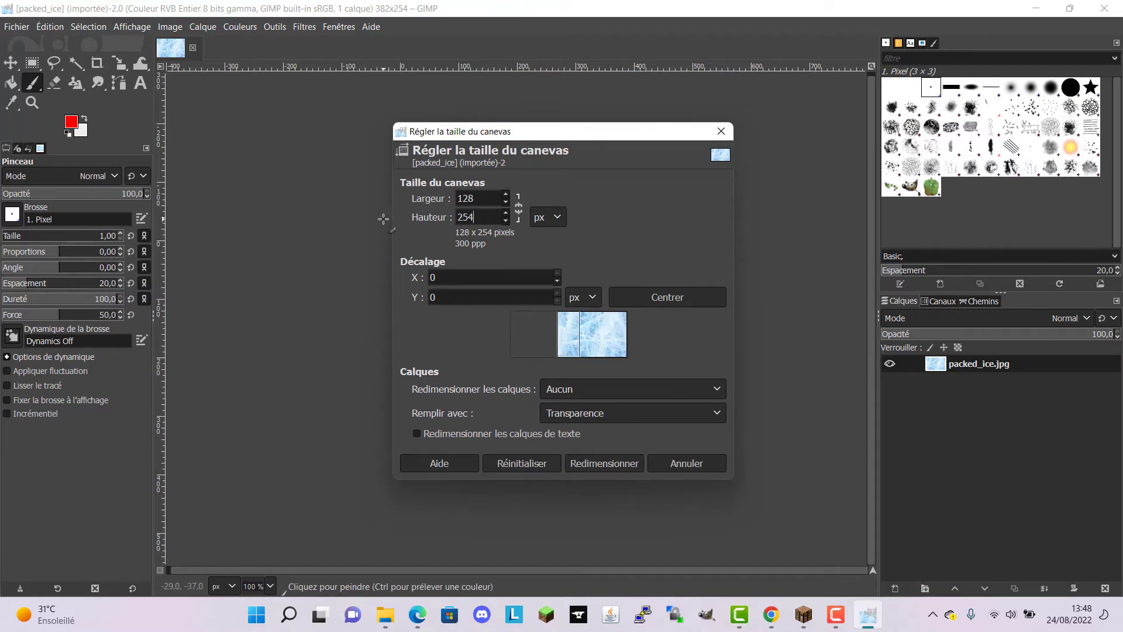
key(BackSpace)
key(BackSpace)
key(BackSpace)
text(128)
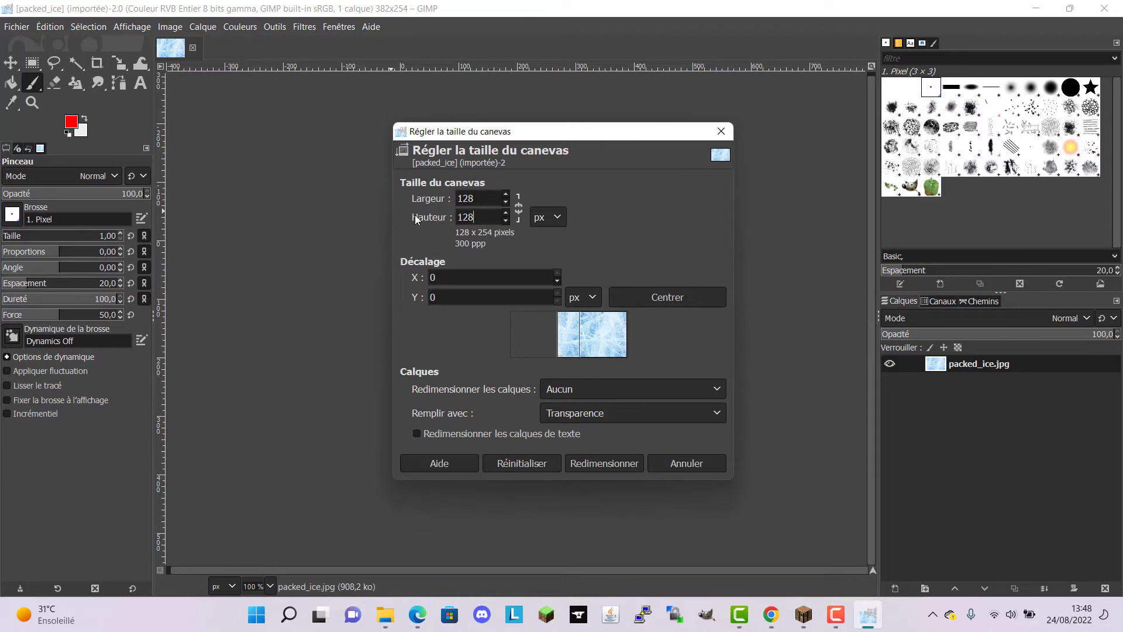
click(517, 211)
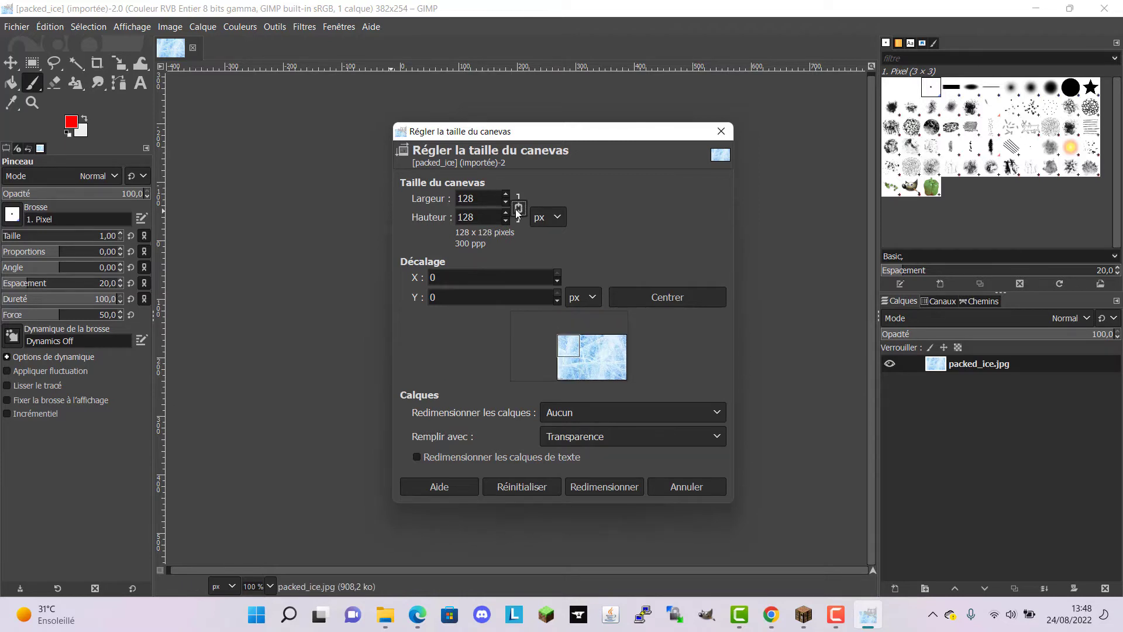
click(619, 487)
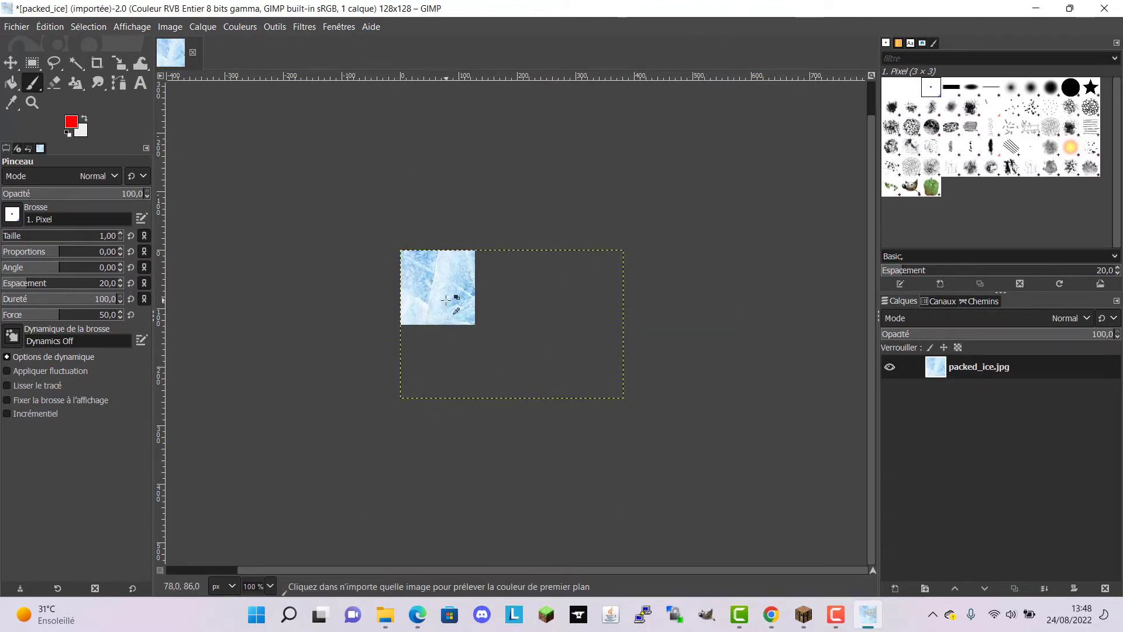
Step: Move the ice layer so that a blue section with crossing white cracks fills the whole canvas
ctrl+scroll(444, 307, up, 3)
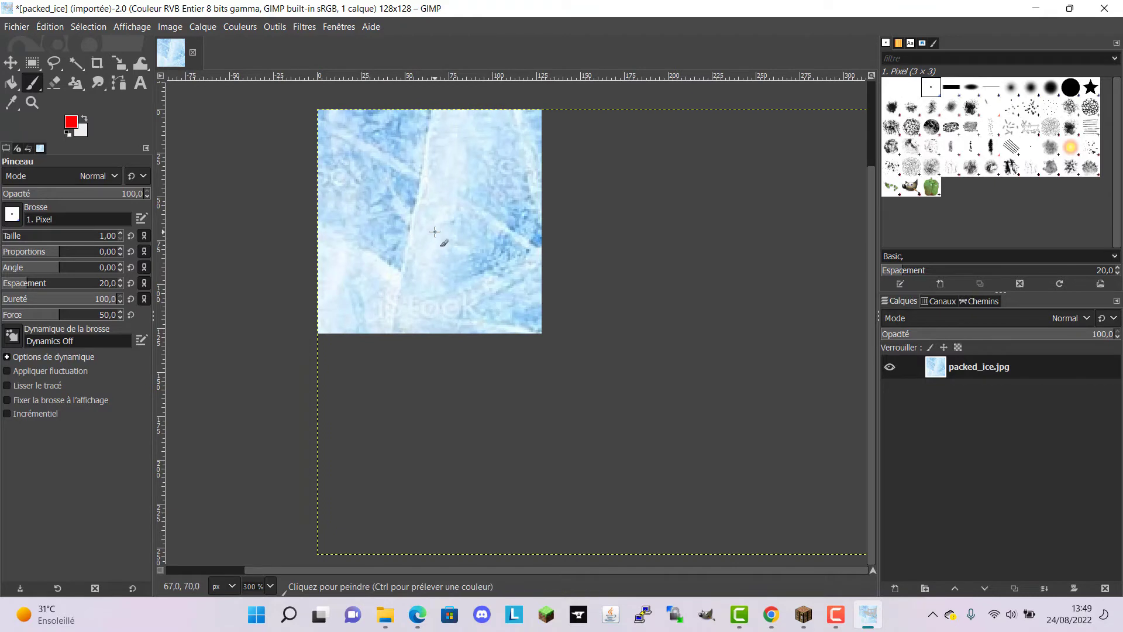
click(12, 63)
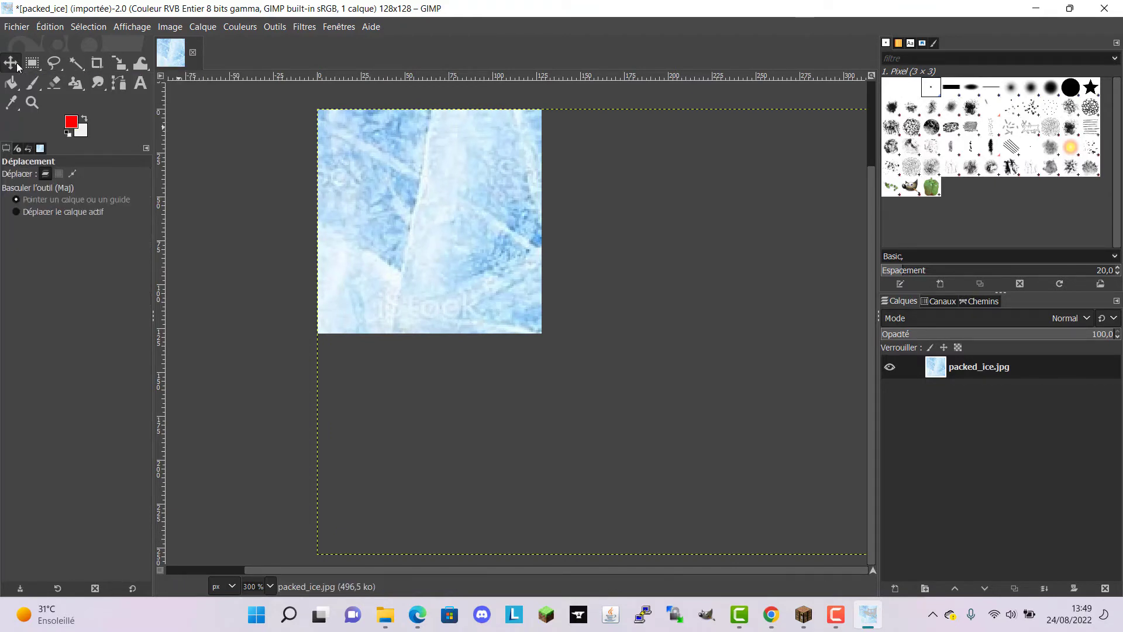
drag(396, 191, 179, 112)
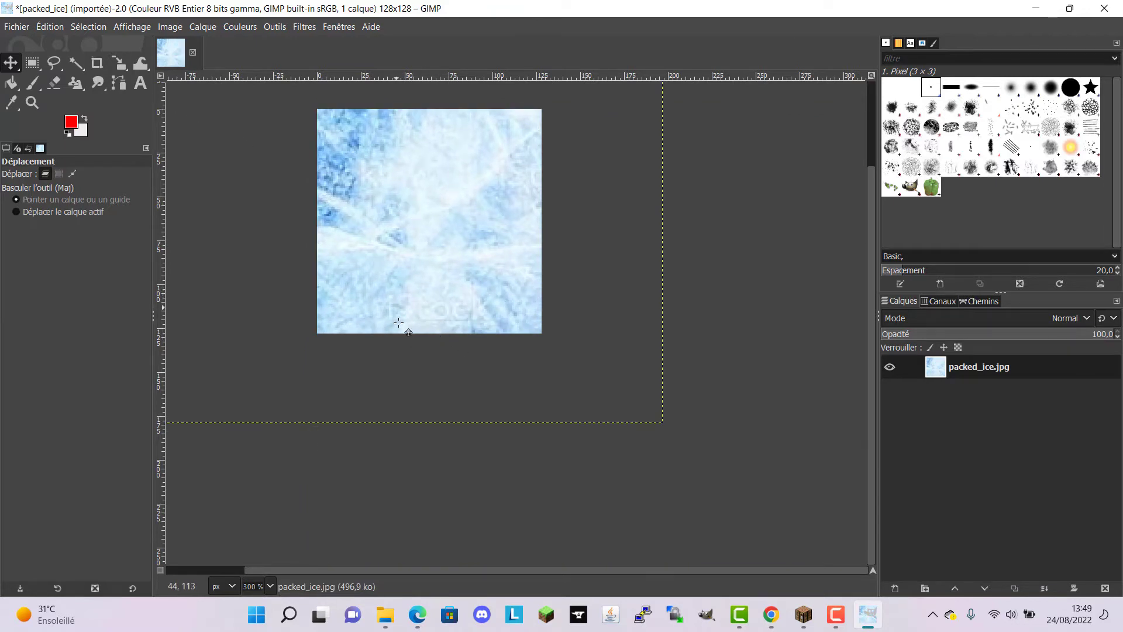
drag(437, 224, 565, 327)
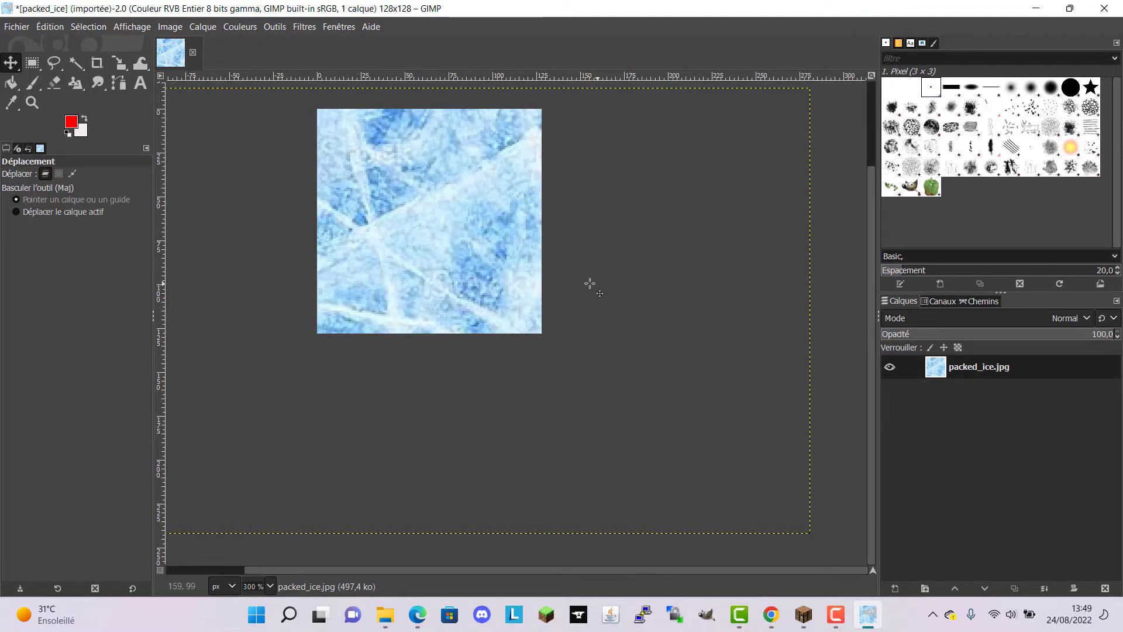
scroll(493, 285, down, 2)
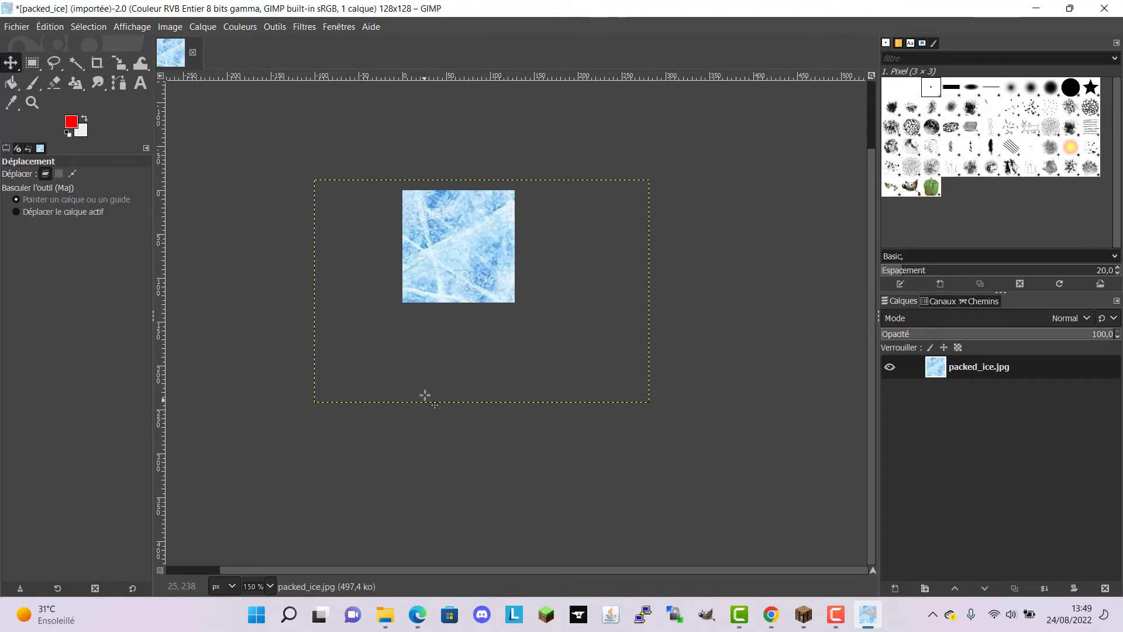
Step: Start exporting the image to the Texture Pack folder and expand the list of file types
click(22, 25)
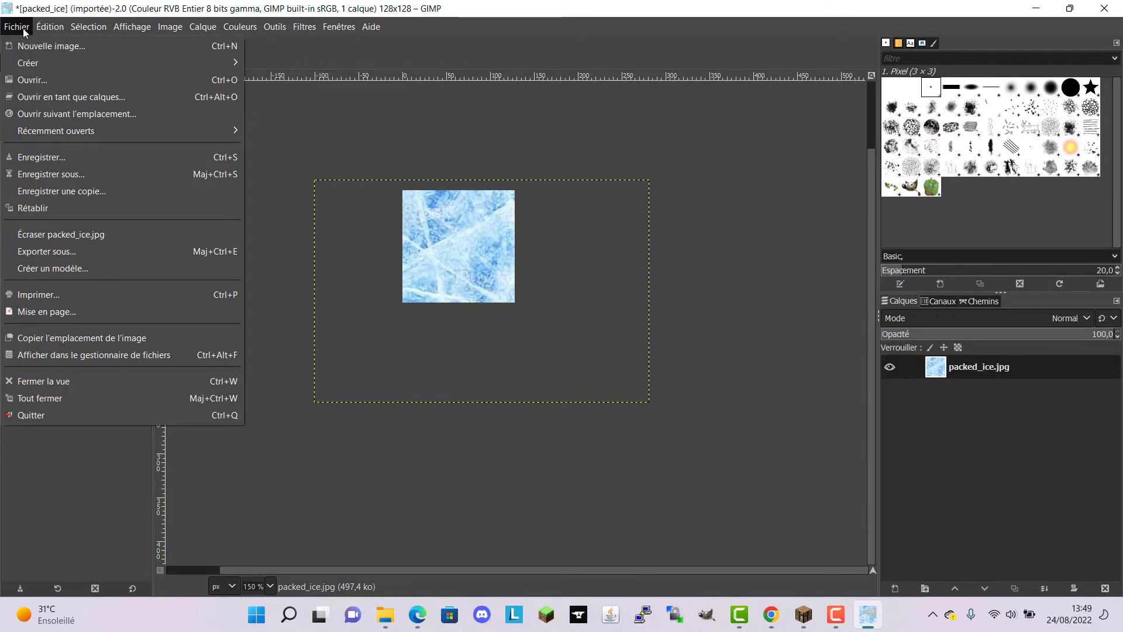
click(68, 251)
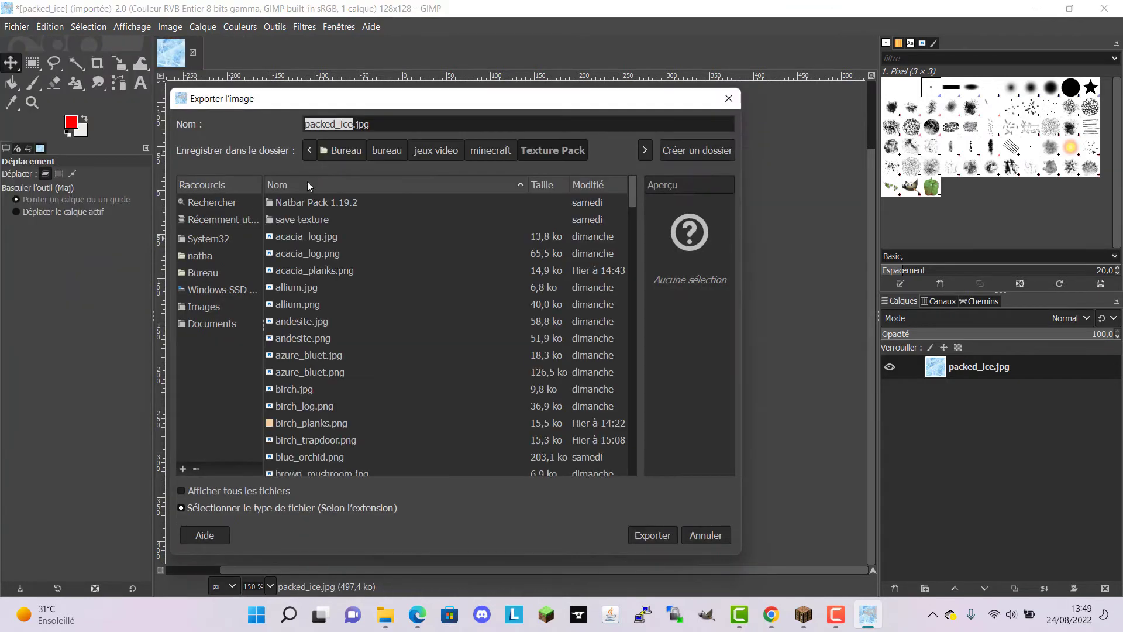
click(420, 119)
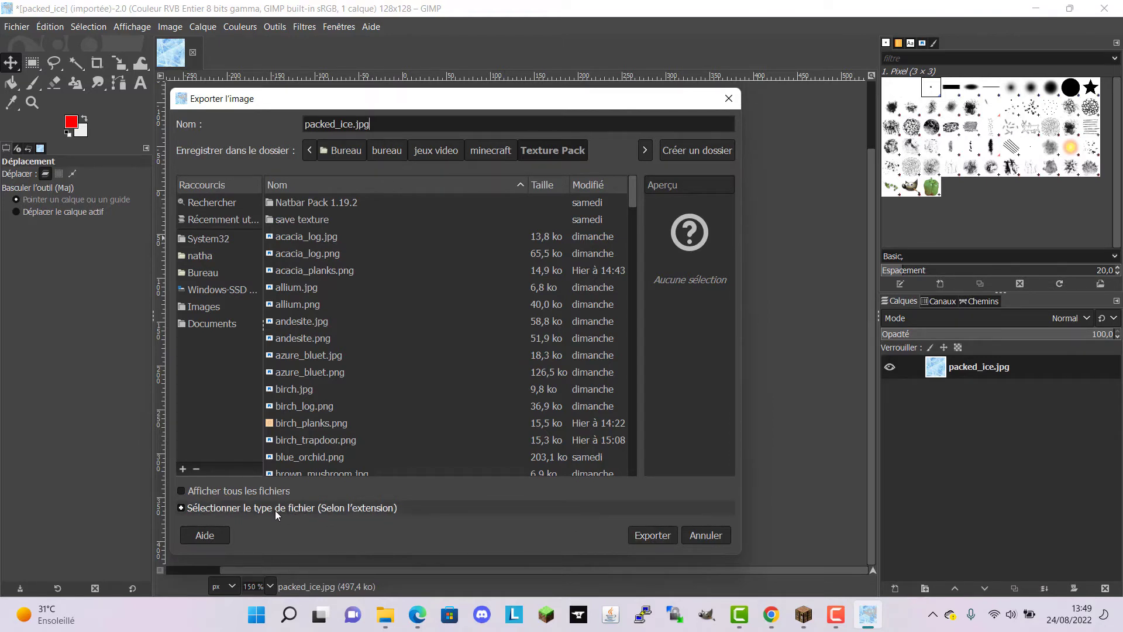
click(357, 510)
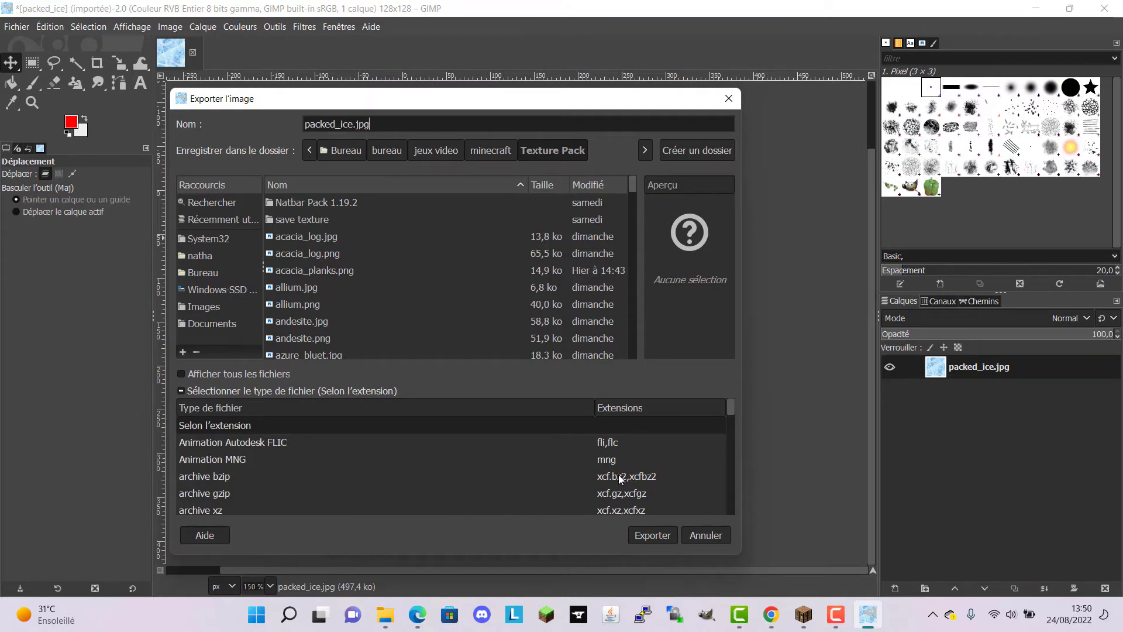
click(498, 473)
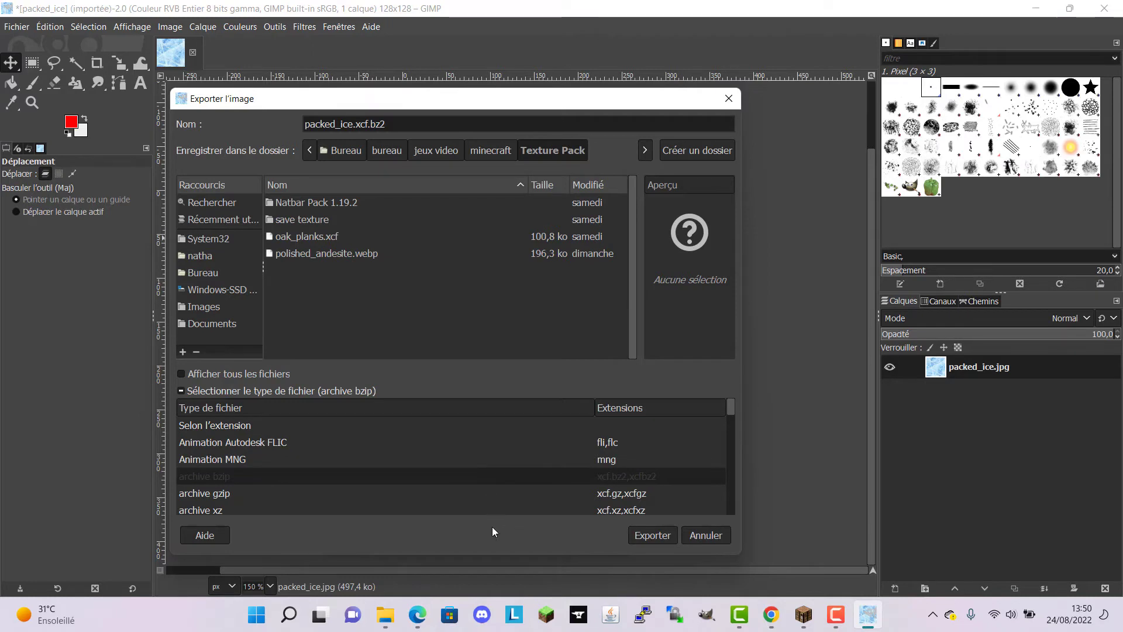
click(409, 458)
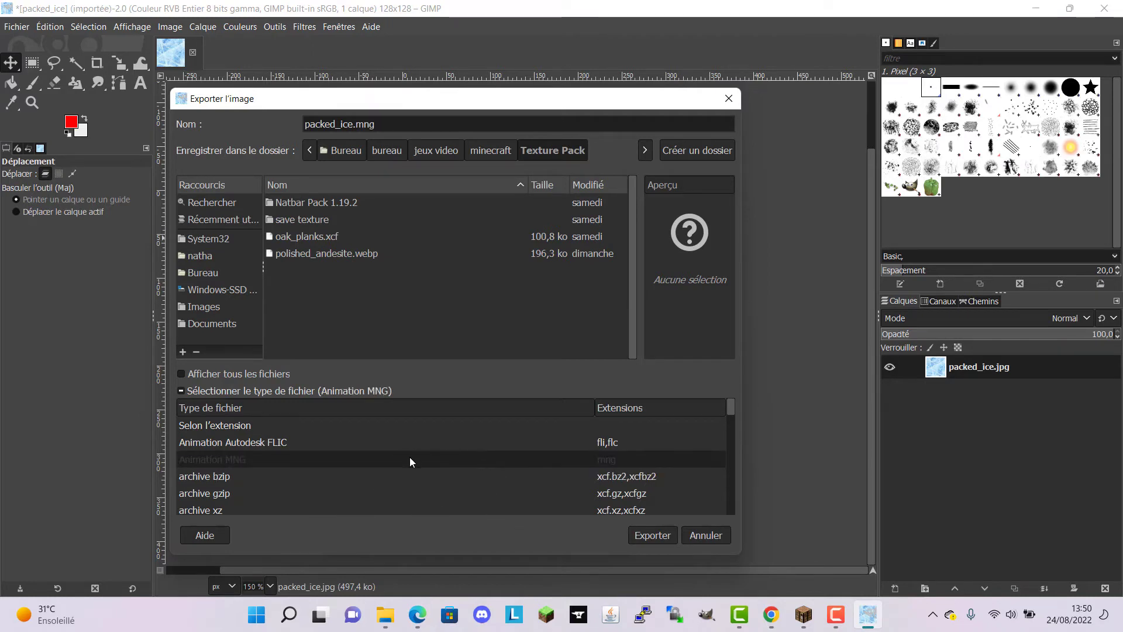
scroll(408, 458, down, 2)
click(419, 502)
click(469, 470)
Step: Choose PNG as the file type and export the image as packed_ice.png with the offered PNG options
scroll(470, 473, down, 4)
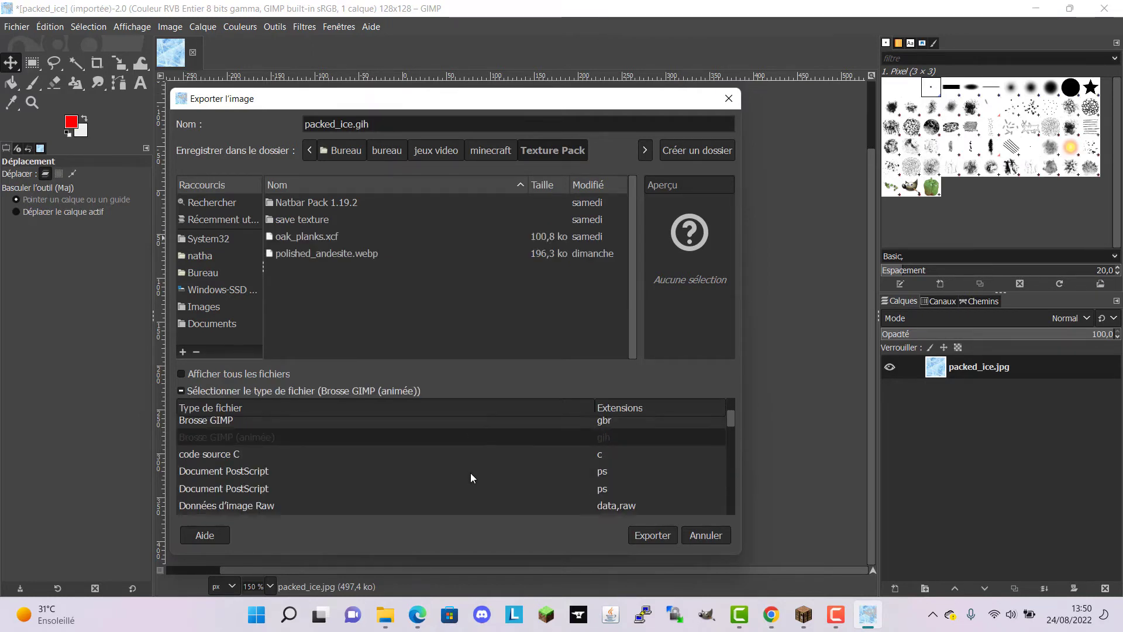
scroll(580, 497, down, 4)
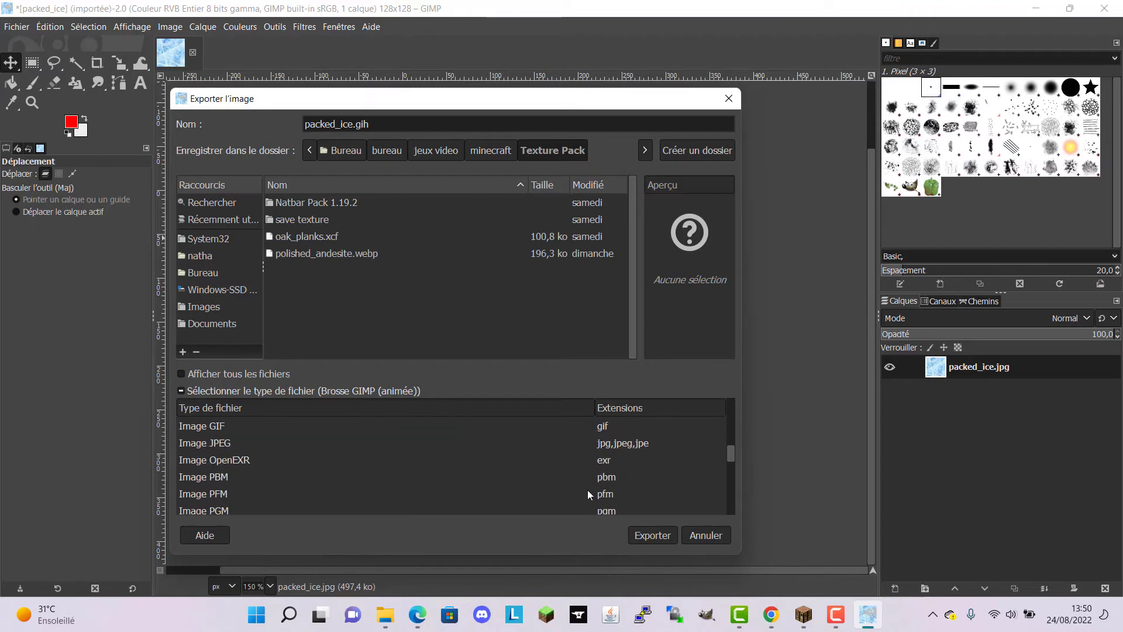
scroll(672, 474, down, 2)
click(621, 497)
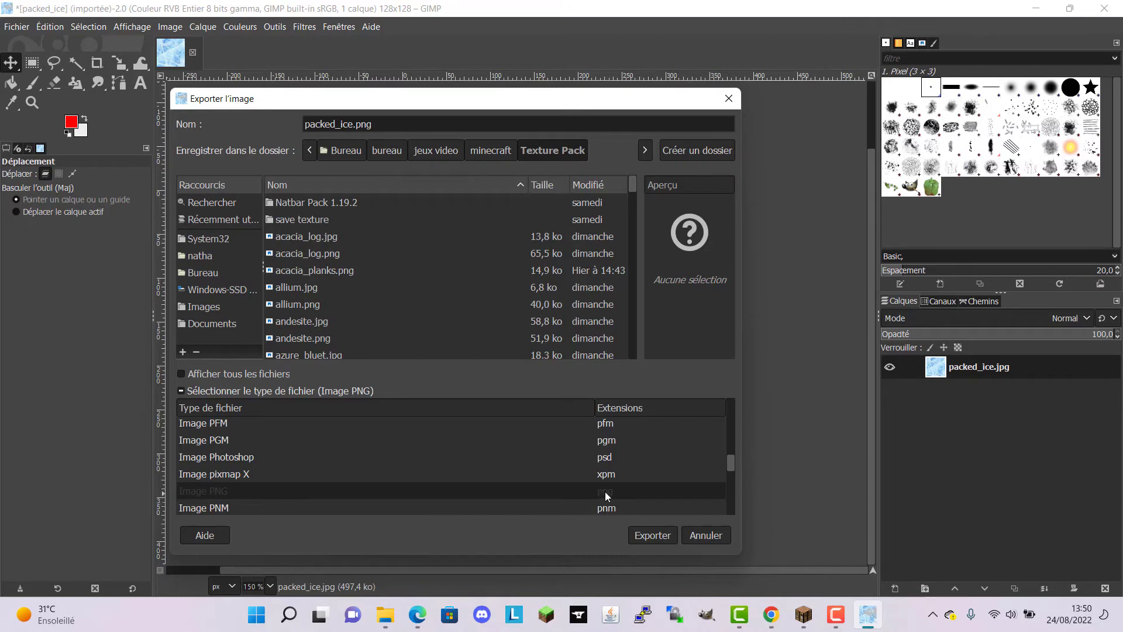
click(659, 539)
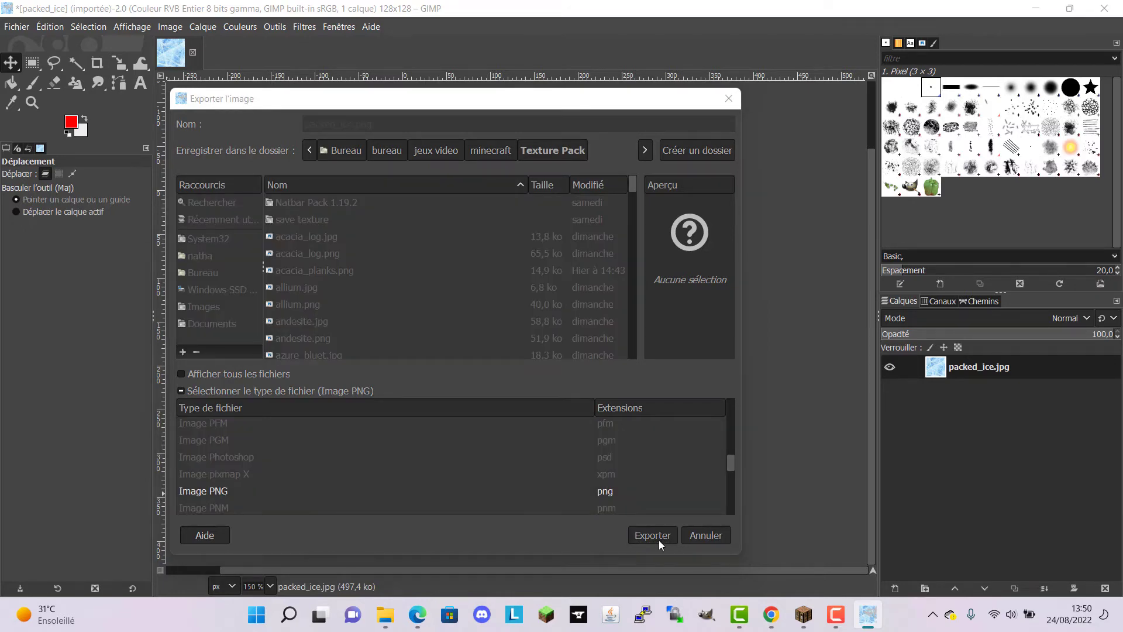
click(648, 481)
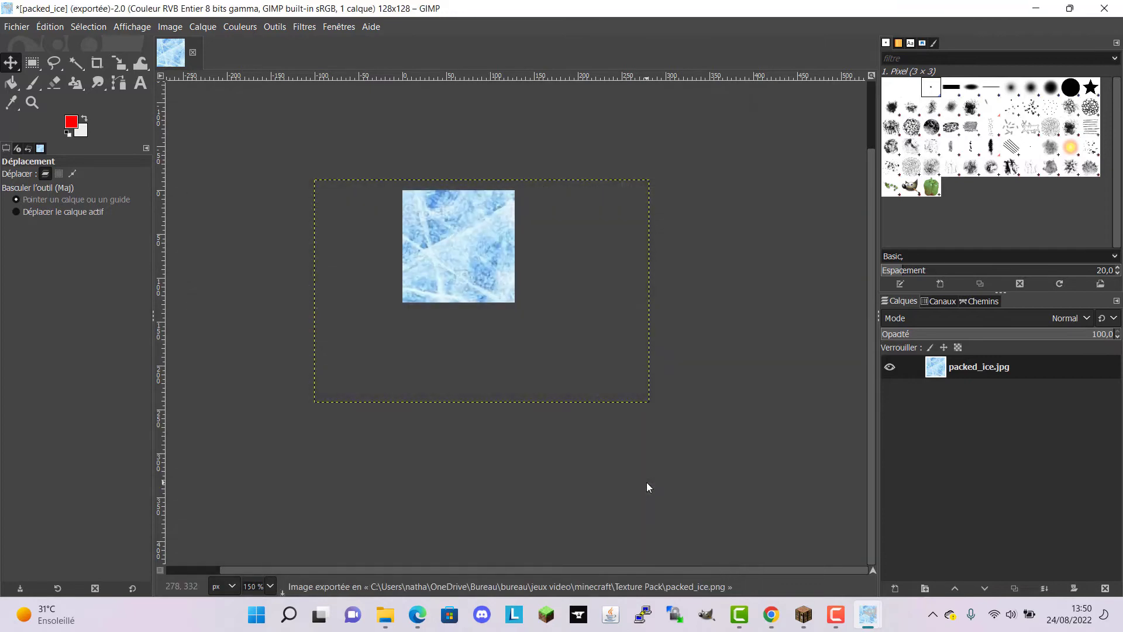
Step: Minimize GIMP, leave the "ice" search results for the full block folder and return to the start of the Texture Pack folder
click(1036, 9)
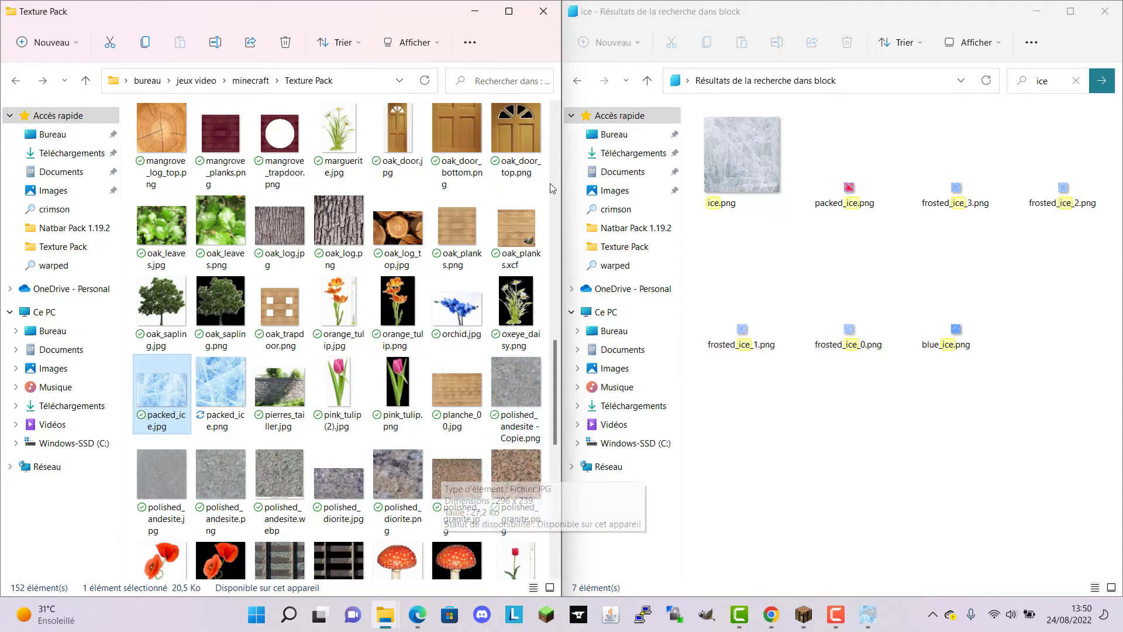
click(579, 82)
scroll(287, 436, up, 5)
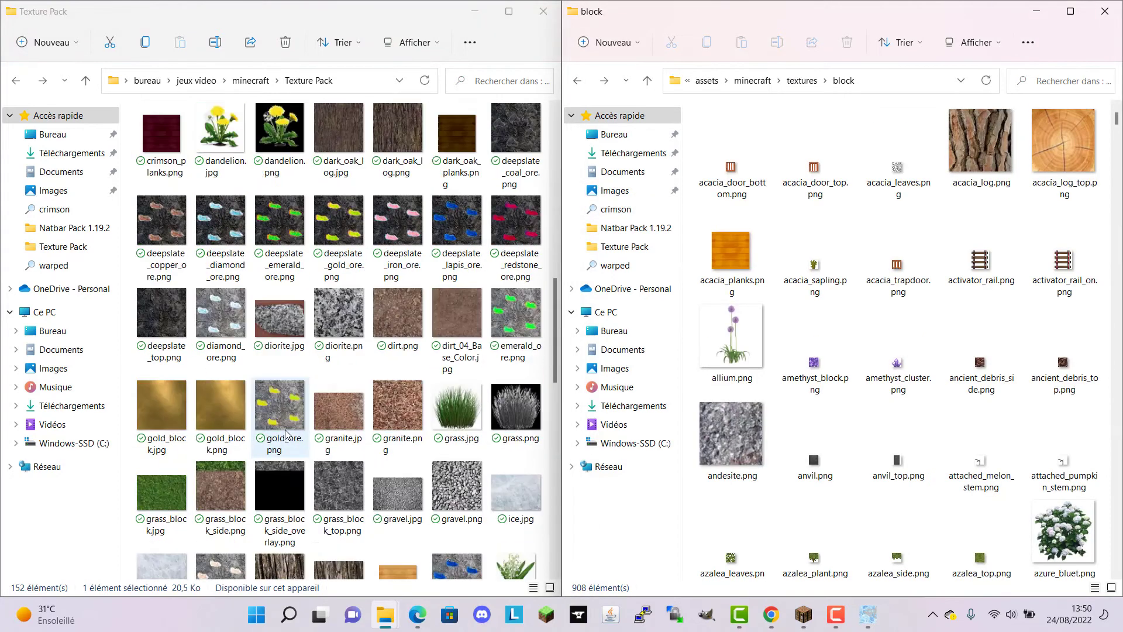
scroll(288, 436, up, 5)
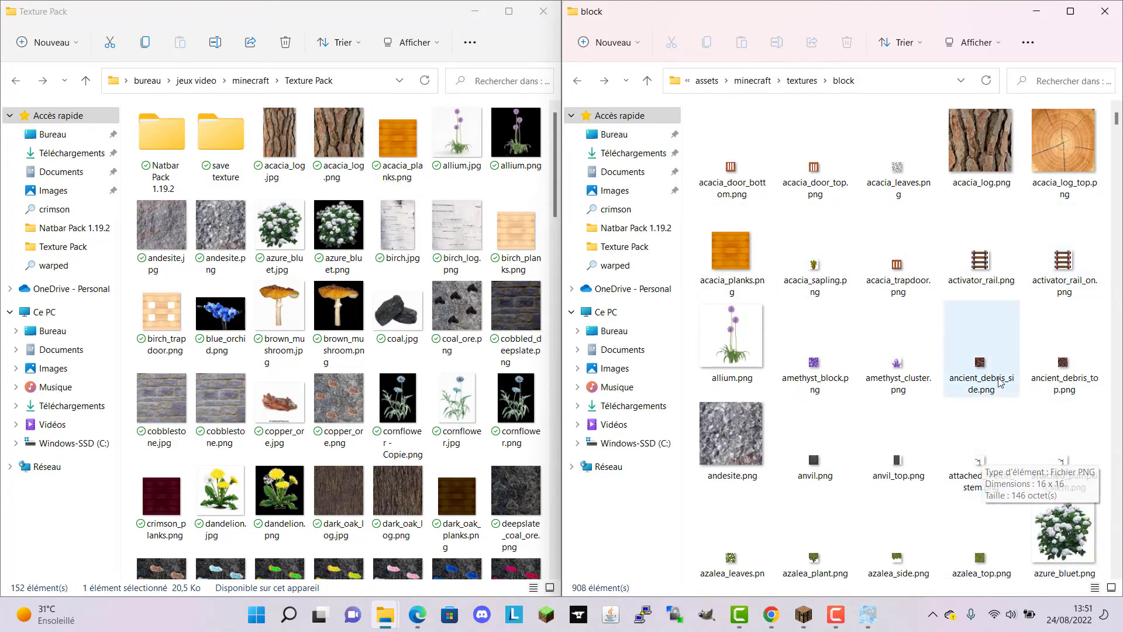
click(986, 362)
right_click(986, 362)
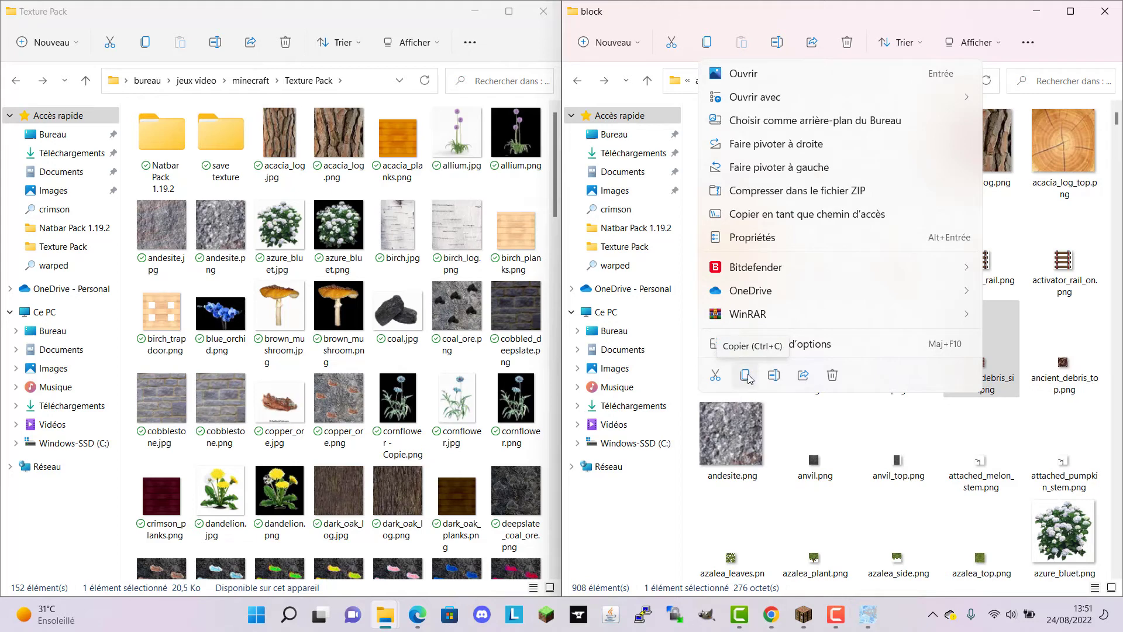
click(690, 357)
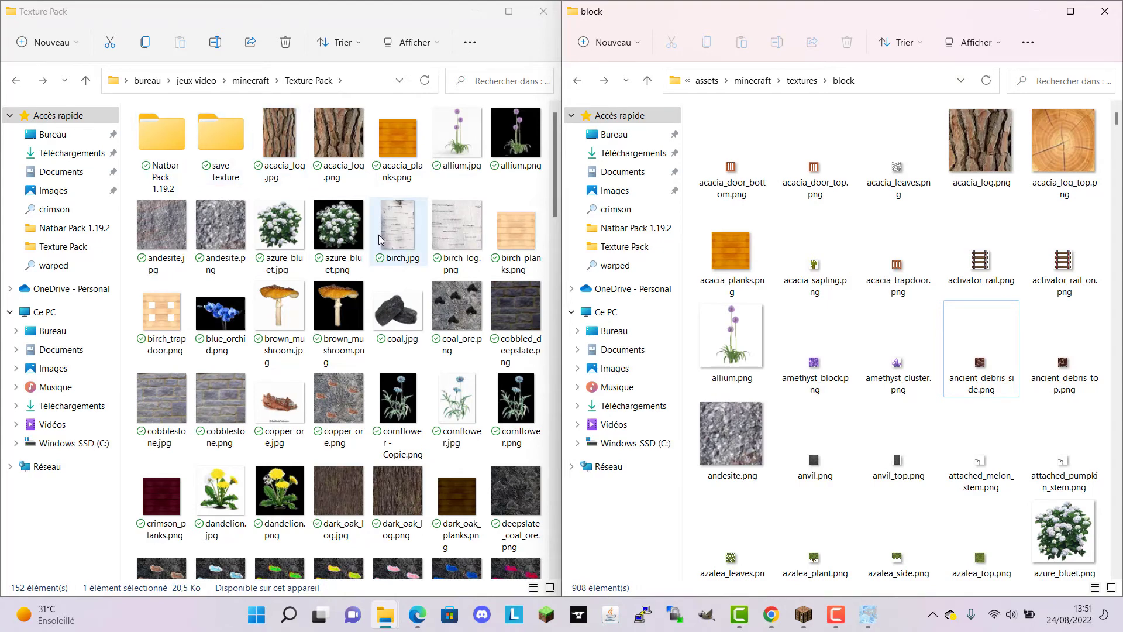
Step: Find packed_ice.png in the Texture Pack folder and copy it
scroll(429, 291, down, 5)
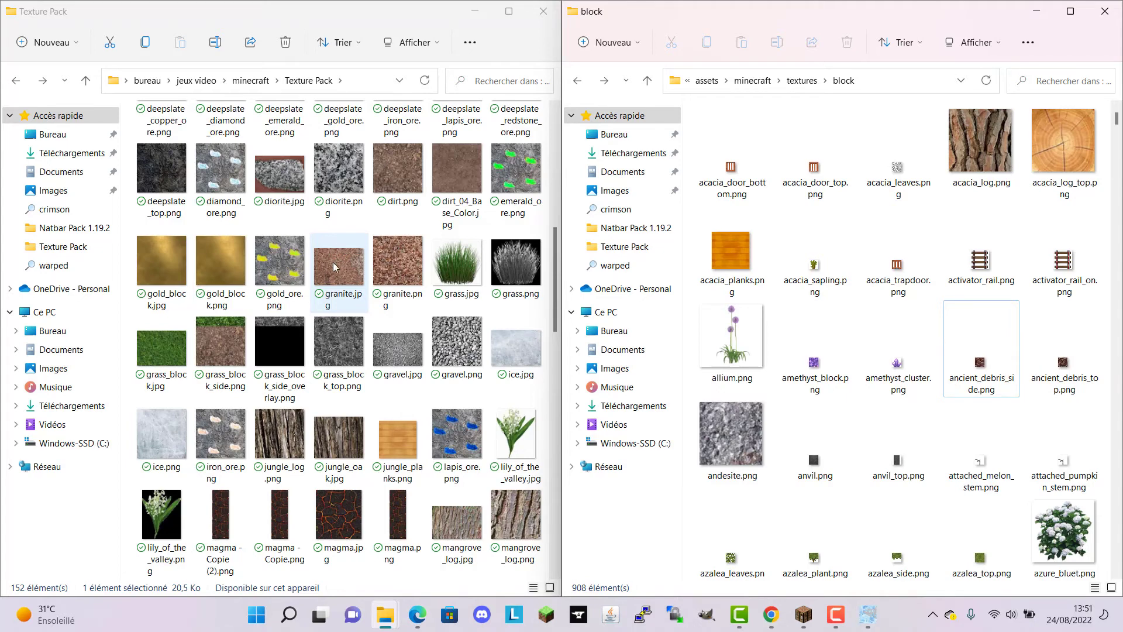
scroll(332, 261, up, 3)
scroll(352, 263, down, 6)
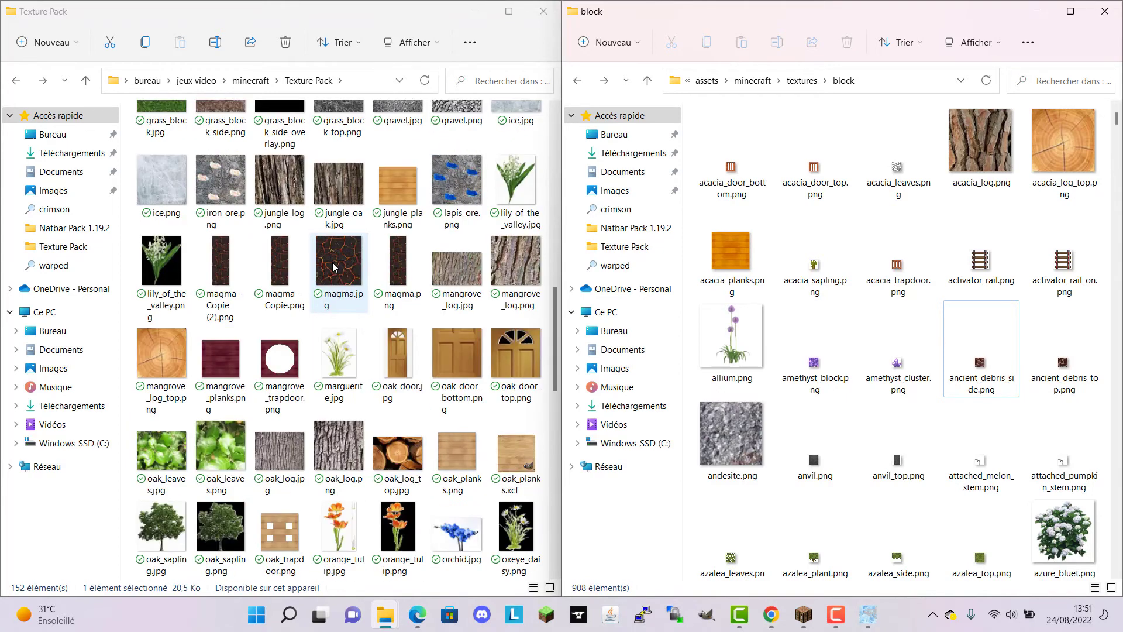
scroll(353, 263, down, 3)
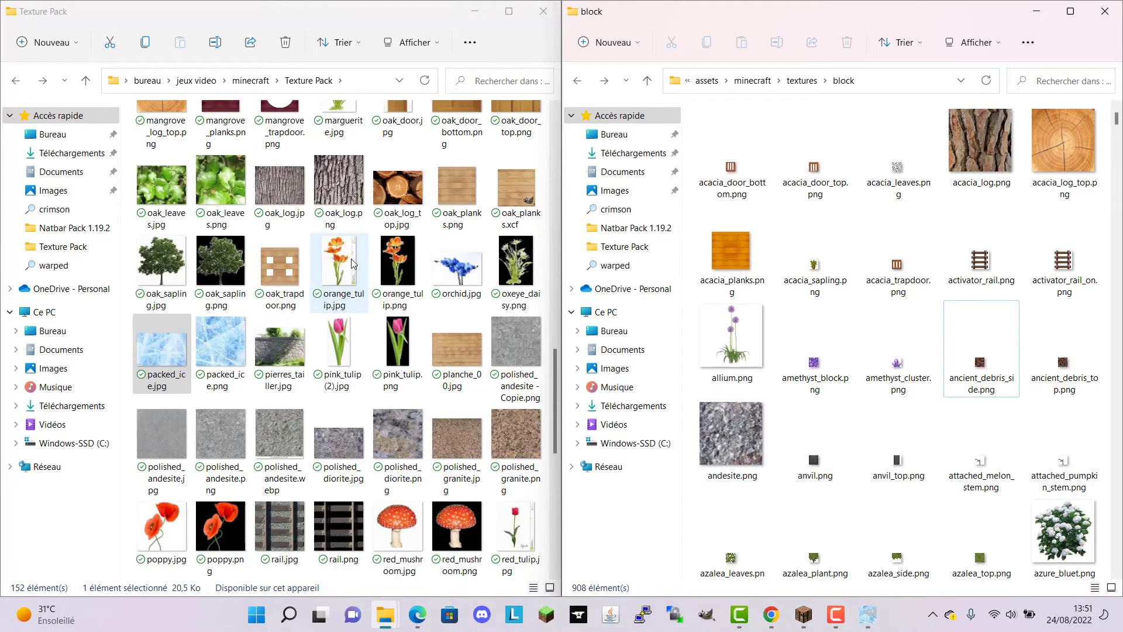
click(228, 350)
right_click(228, 350)
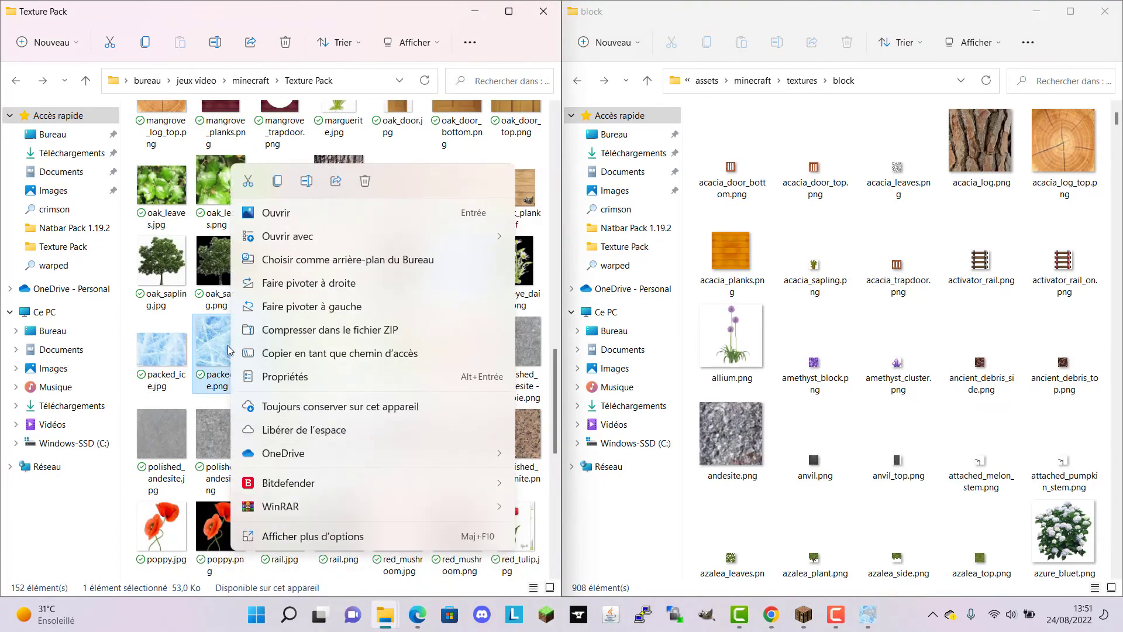
click(278, 181)
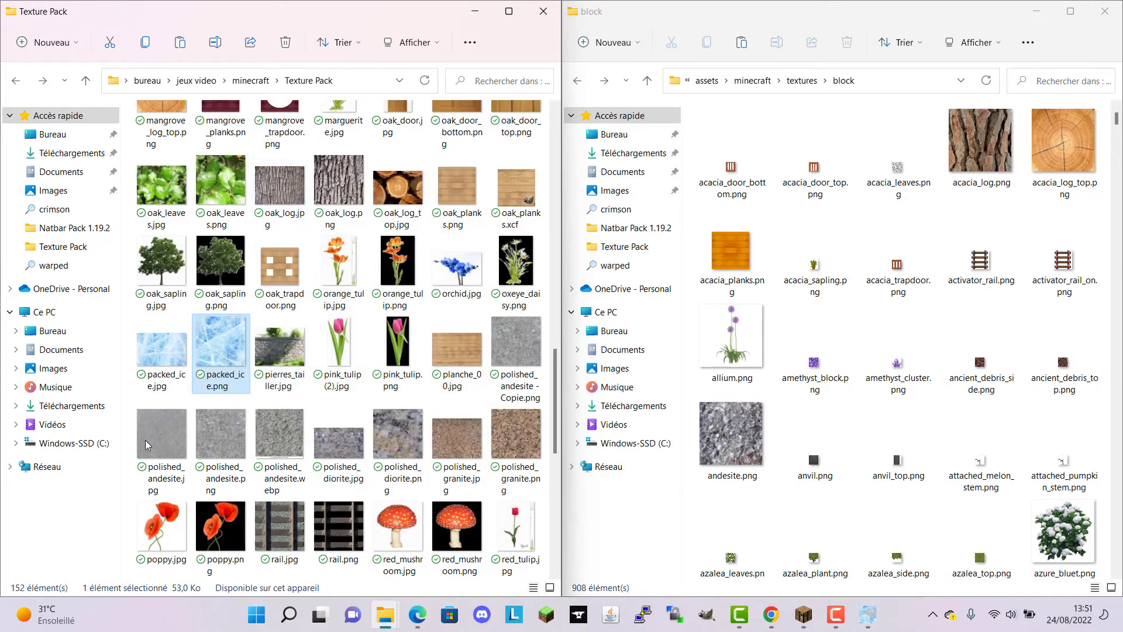